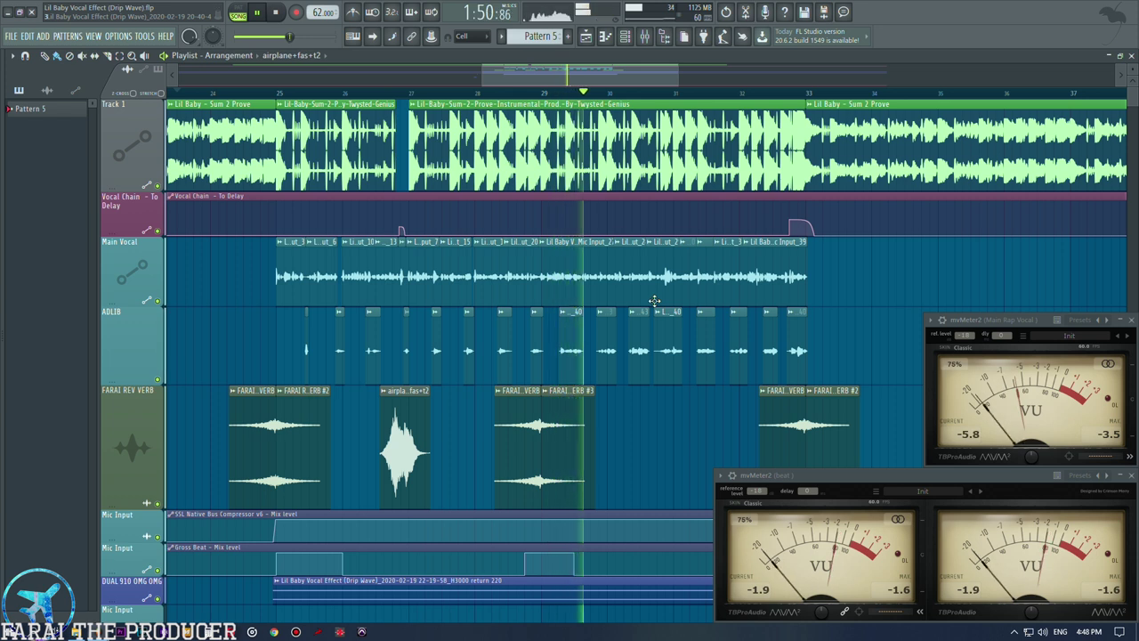
Check the mixer levels while the song plays, return to the playlist and stop playback
{"action": "left_click", "coordinate": [645, 36]}
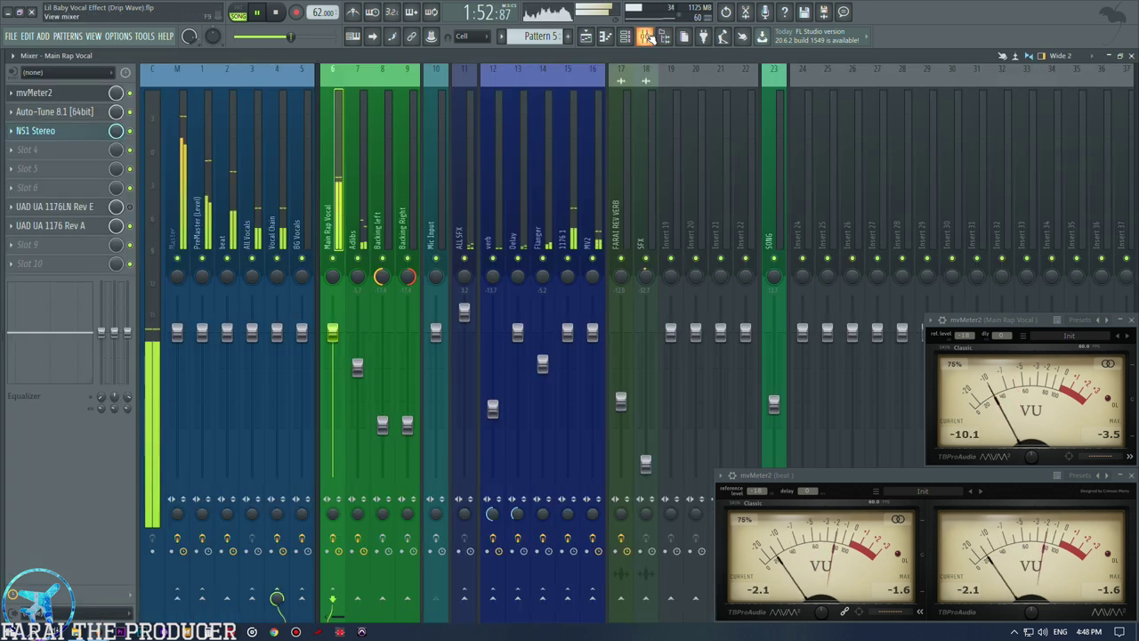
{"action": "left_click", "coordinate": [646, 36]}
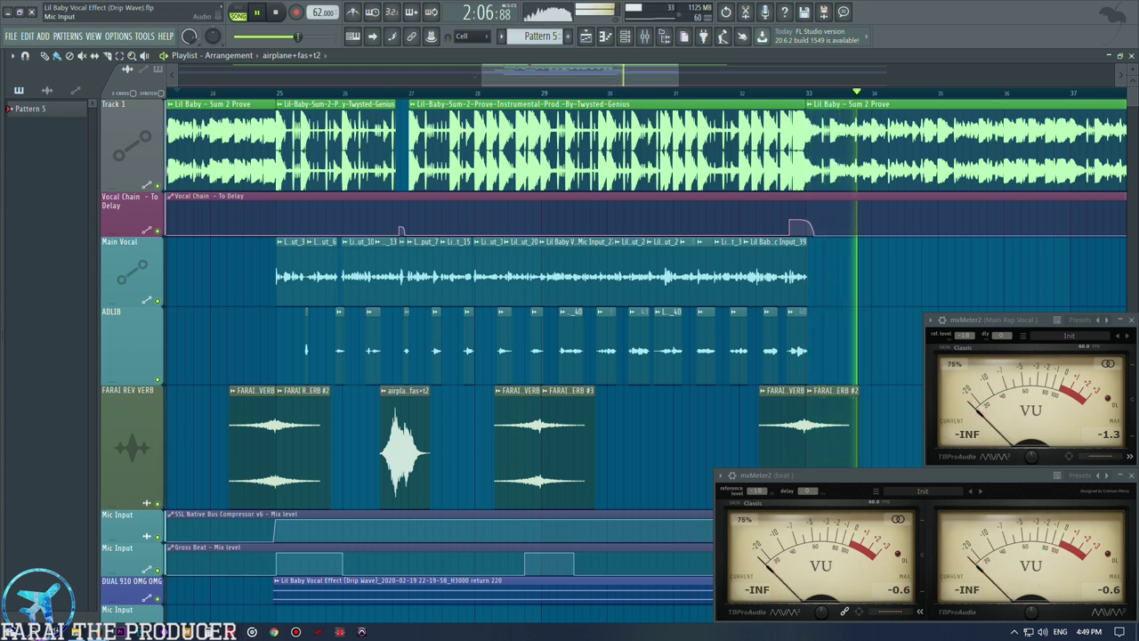
{"action": "key", "text": "space"}
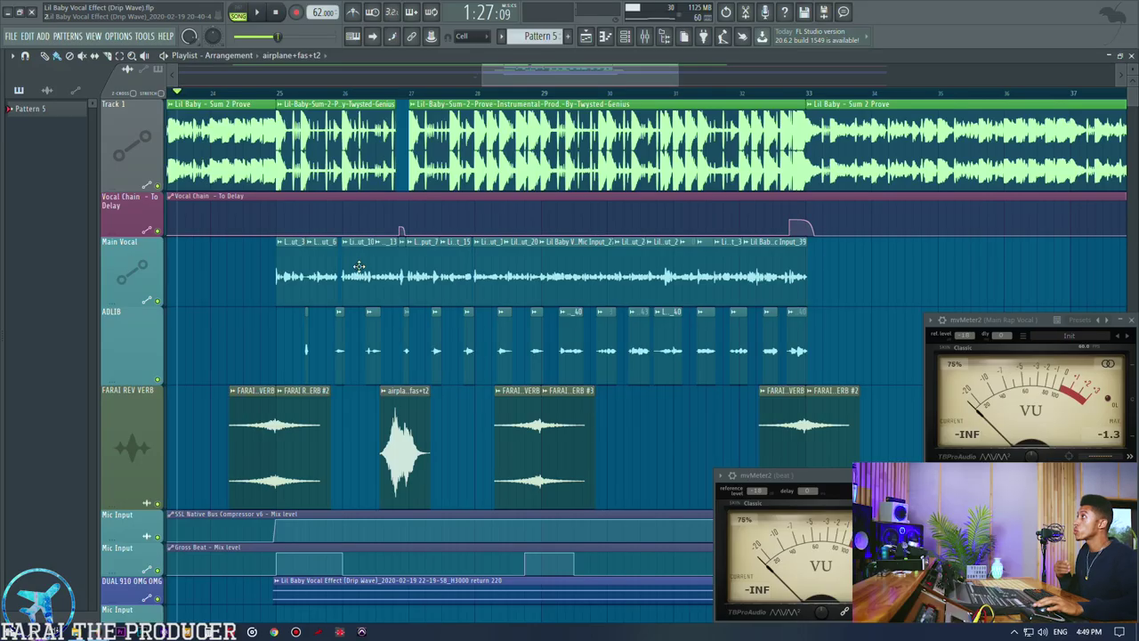
Recolour the Main Vocal playlist track to a blue-violet shade
{"action": "middle_click", "coordinate": [131, 268]}
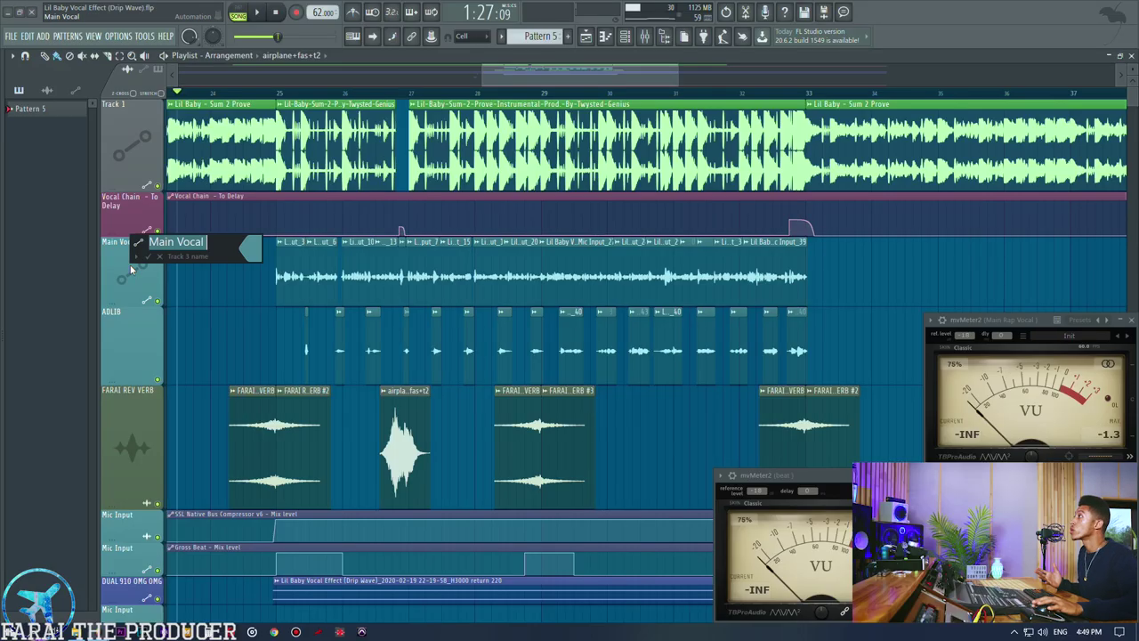
{"action": "left_click", "coordinate": [254, 253]}
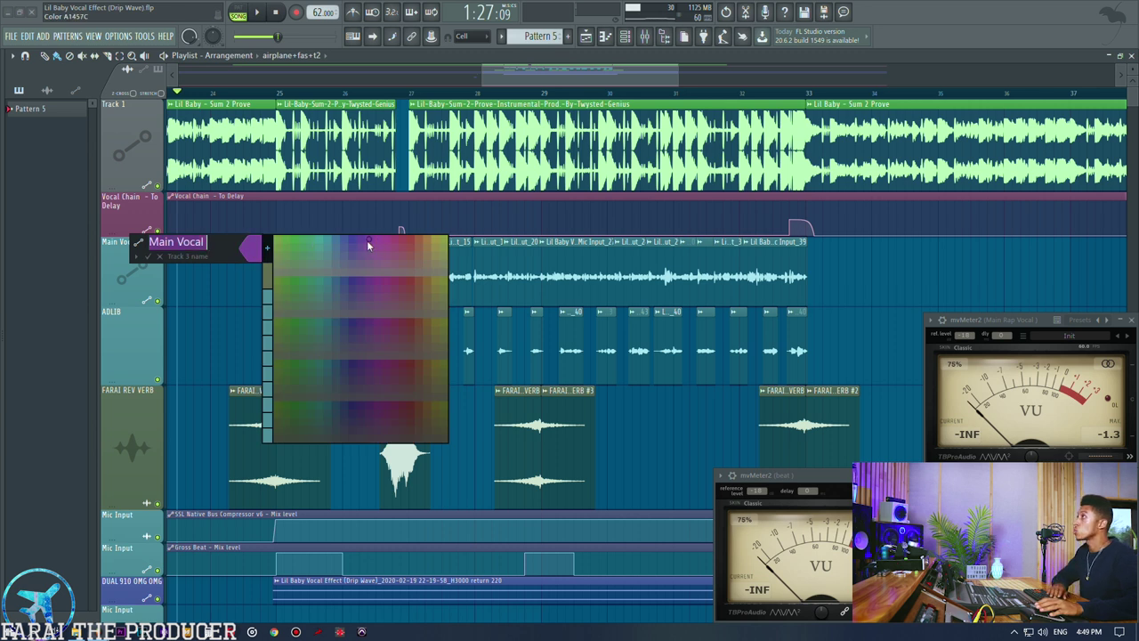
{"action": "left_click", "coordinate": [346, 239]}
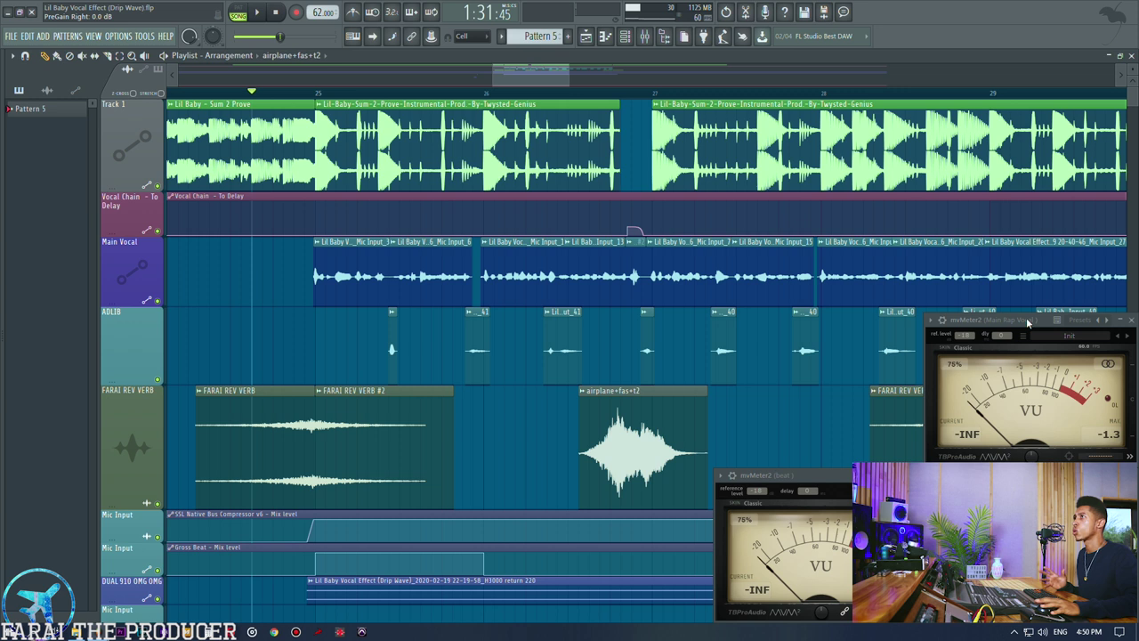
Play the song to compare the mvMeter2 levels of the main rap vocal and the beat
{"action": "key", "text": "space"}
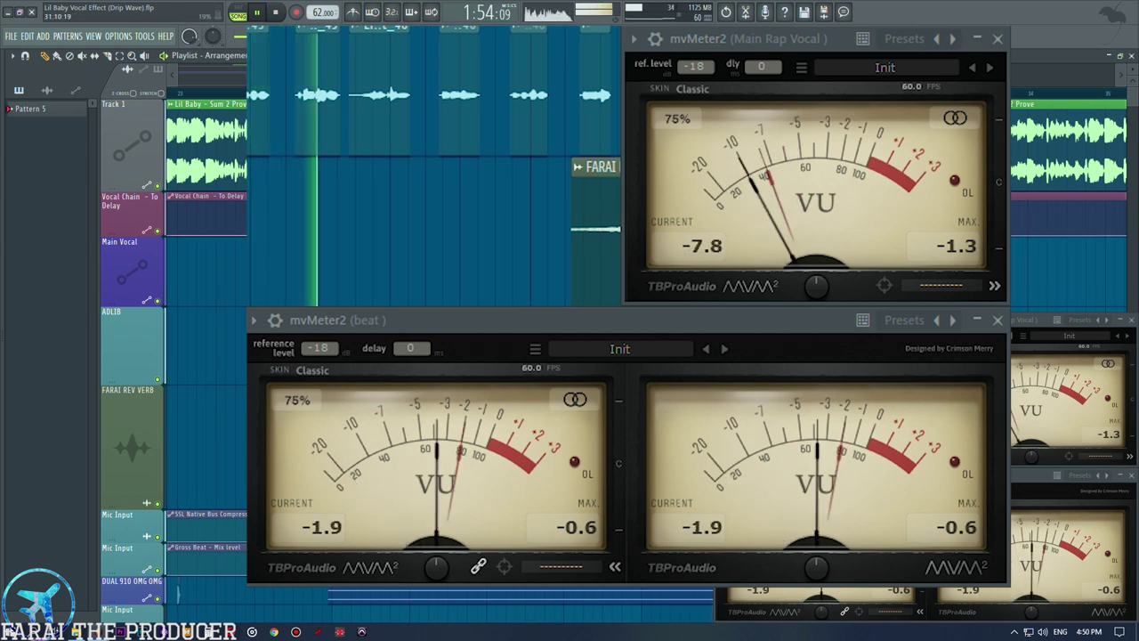
{"action": "key", "text": "space"}
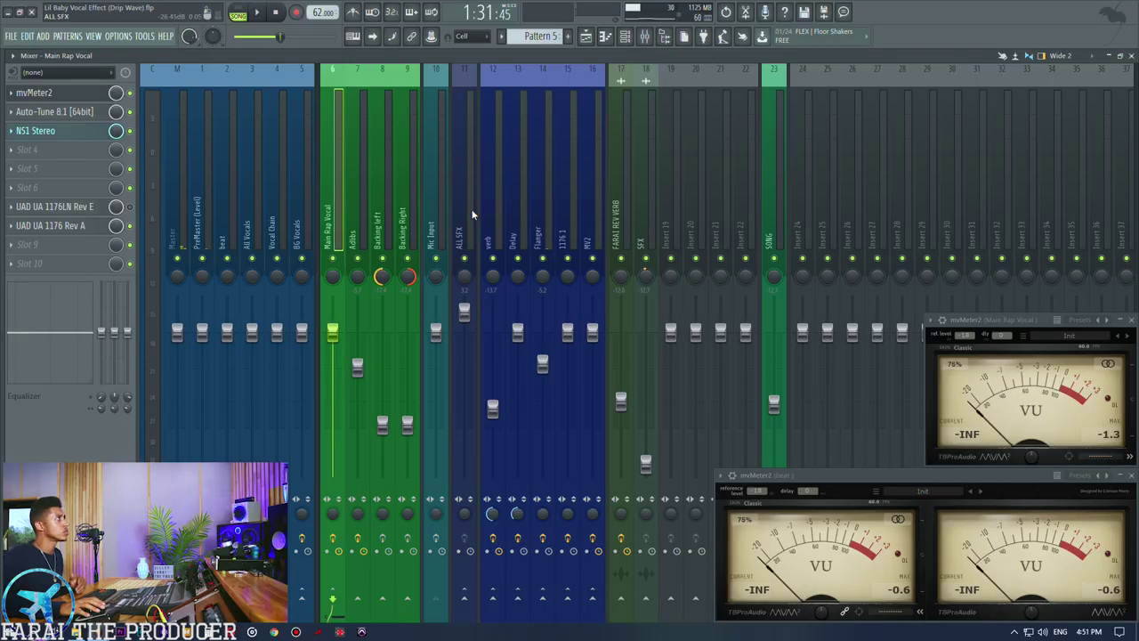
Examine the Auto-Tune 8.1 settings on the Main Rap Vocal mixer track and close the plugin
{"action": "left_click", "coordinate": [82, 114]}
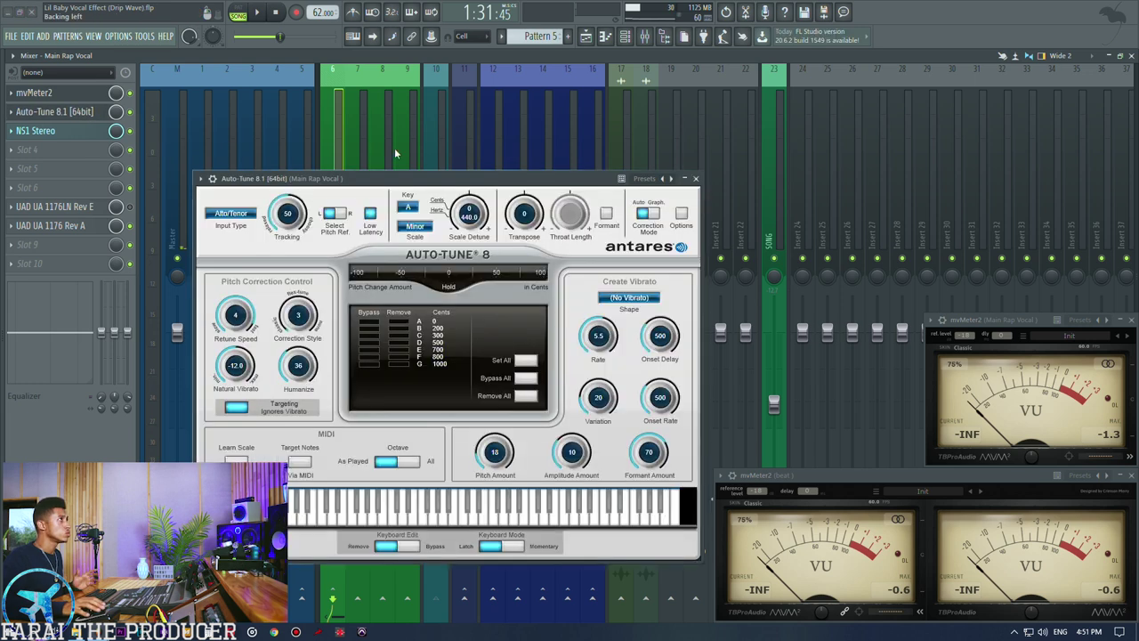
{"action": "left_click_drag", "start_coordinate": [447, 172], "coordinate": [546, 117]}
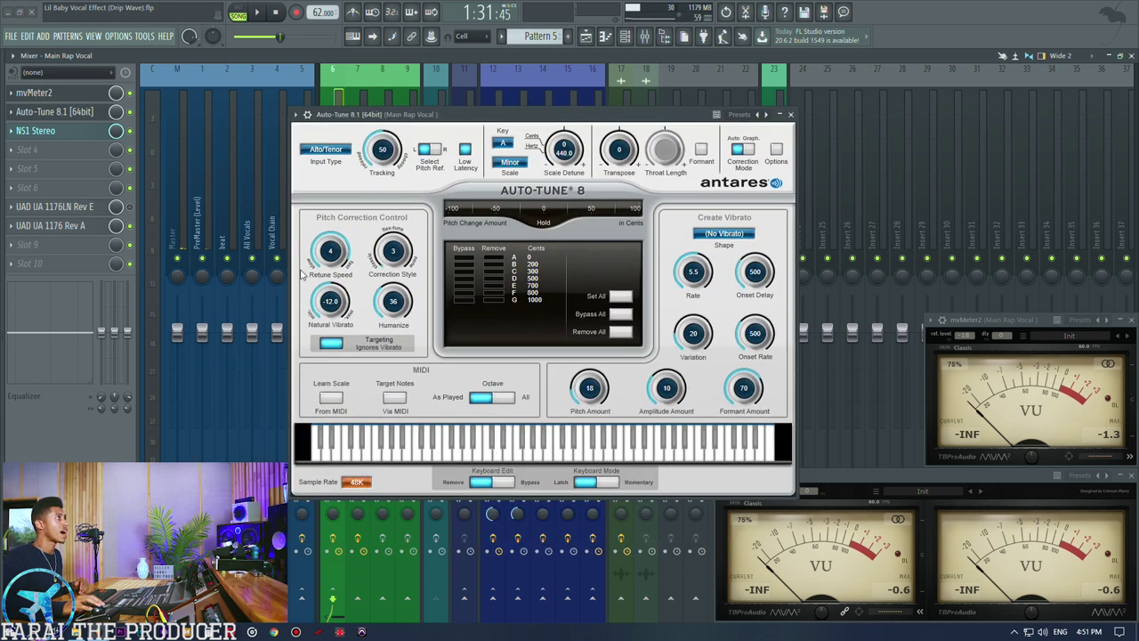
{"action": "left_click_drag", "start_coordinate": [472, 120], "coordinate": [501, 115]}
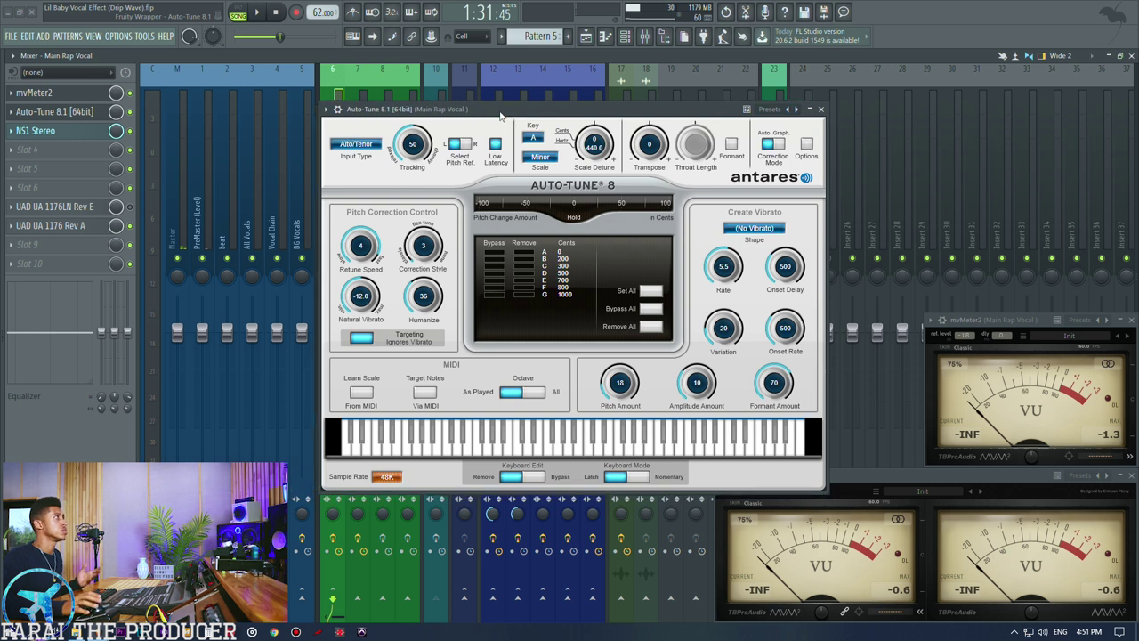
{"action": "left_click", "coordinate": [86, 114]}
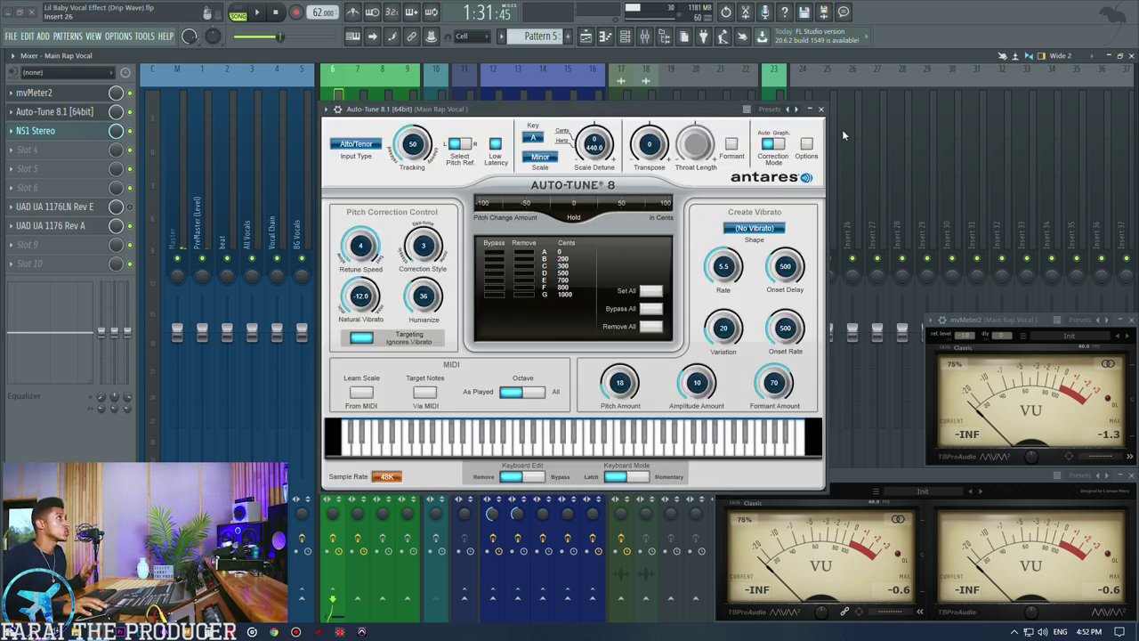
{"action": "left_click", "coordinate": [821, 109]}
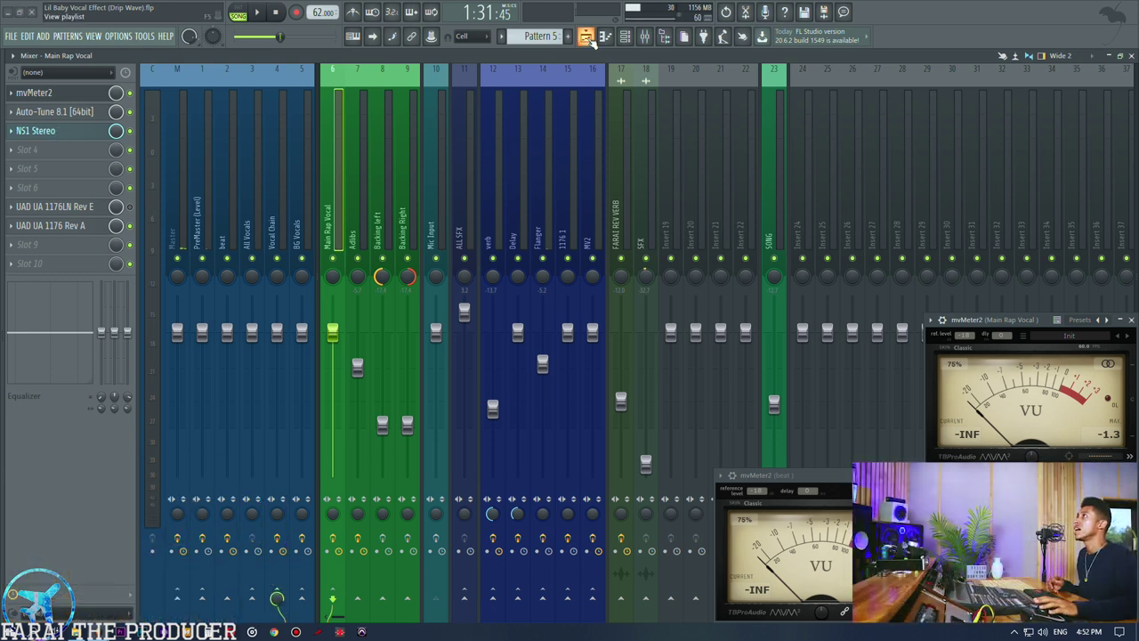
Examine the NS1 Stereo noise suppressor on the Main Rap Vocal mixer track and close the plugin
{"action": "left_click", "coordinate": [587, 37]}
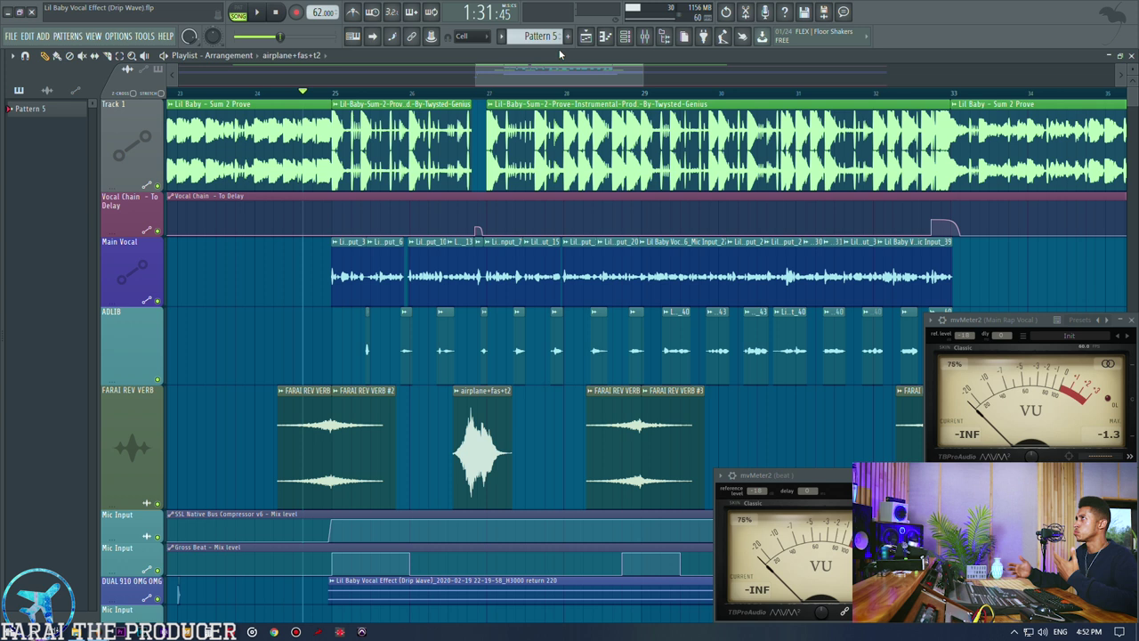
{"action": "left_click", "coordinate": [644, 35]}
{"action": "left_click", "coordinate": [82, 111]}
{"action": "left_click", "coordinate": [79, 134]}
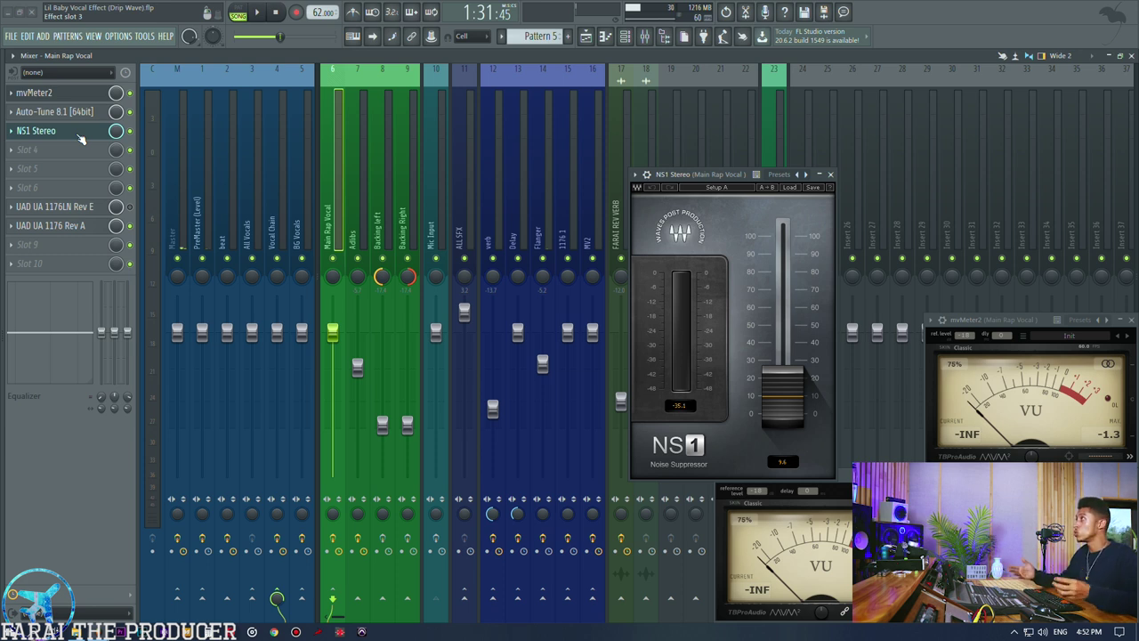
{"action": "left_click", "coordinate": [79, 136]}
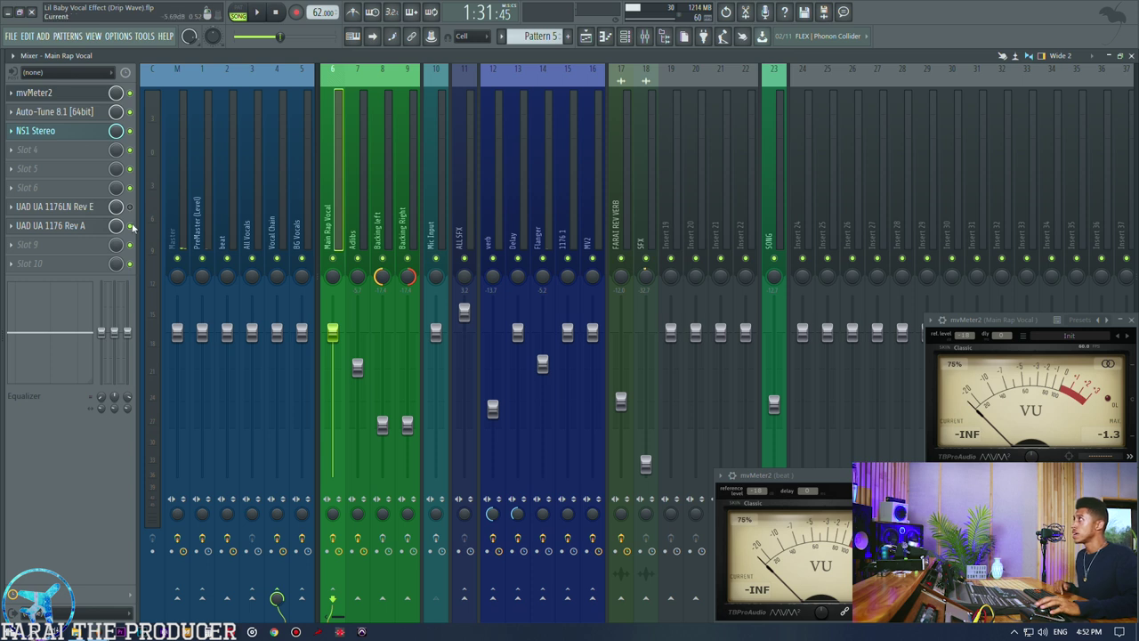
{"action": "left_click", "coordinate": [63, 94]}
{"action": "left_click", "coordinate": [63, 94]}
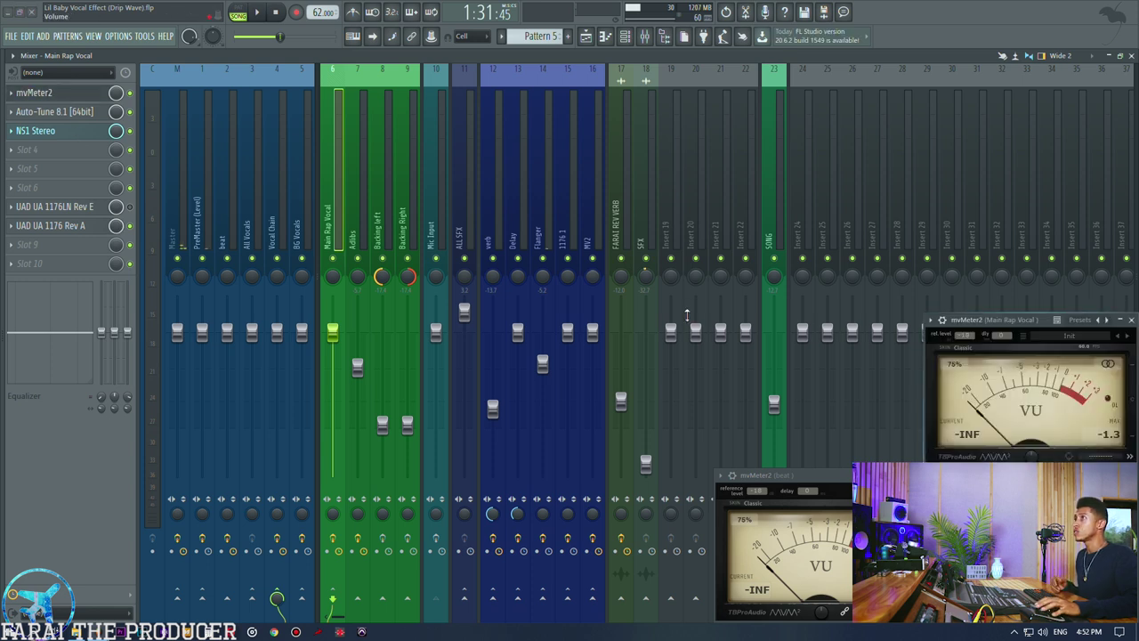
Compare the UAD UA 1176 Rev A and 1176LN Rev E compressors on Main Rap Vocal, leaving only Rev A open
{"action": "left_click", "coordinate": [62, 226]}
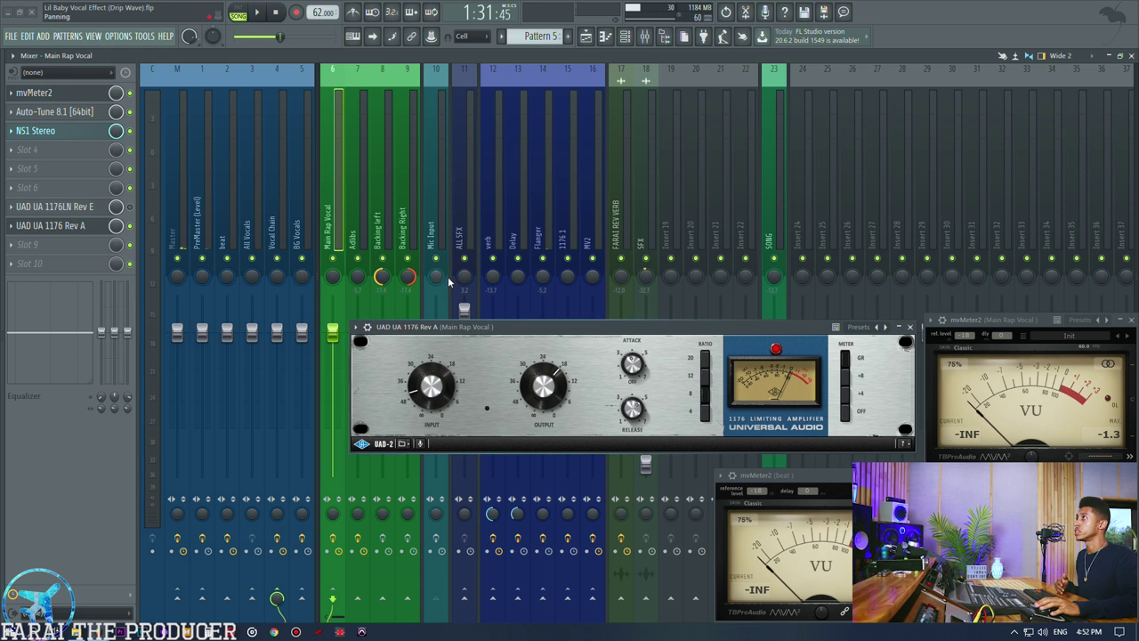
{"action": "left_click", "coordinate": [72, 208]}
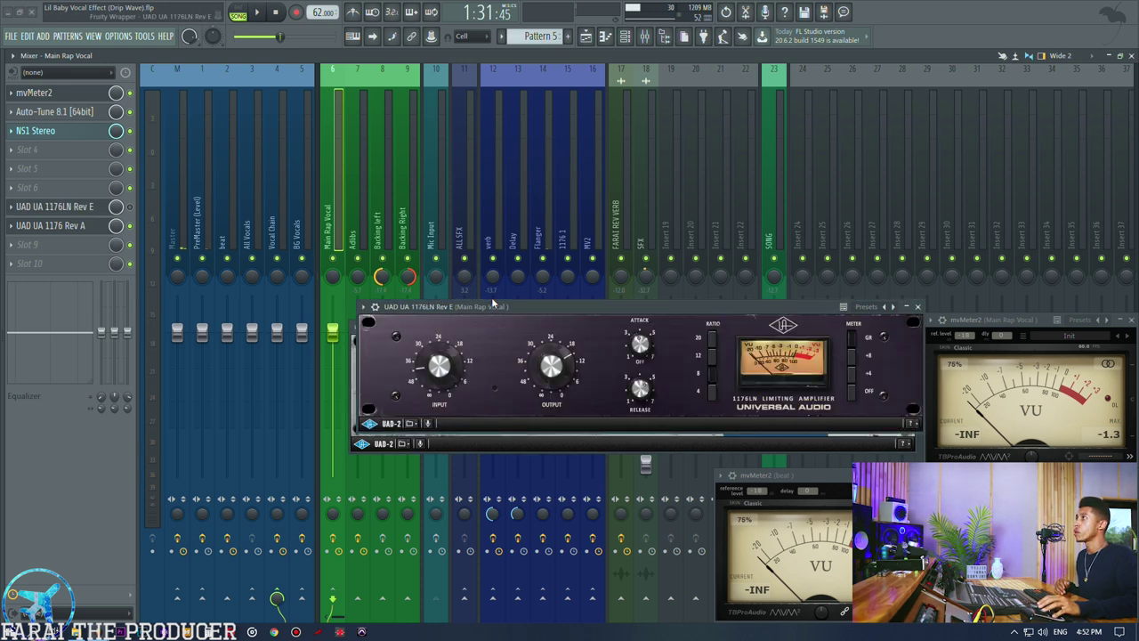
{"action": "left_click_drag", "start_coordinate": [494, 303], "coordinate": [486, 194]}
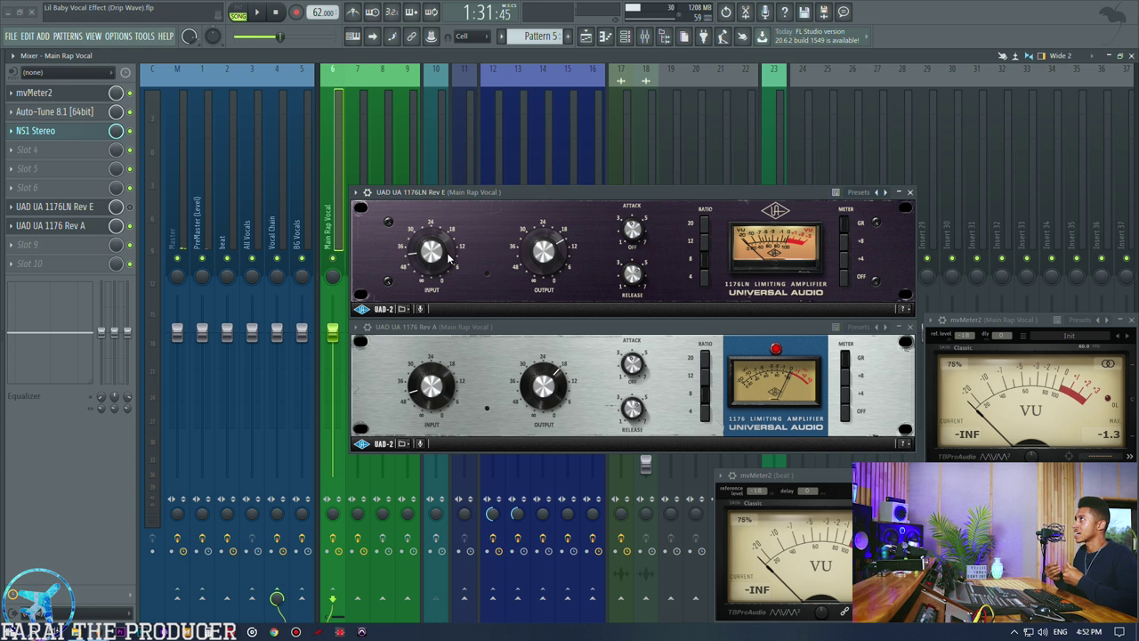
{"action": "left_click", "coordinate": [78, 210]}
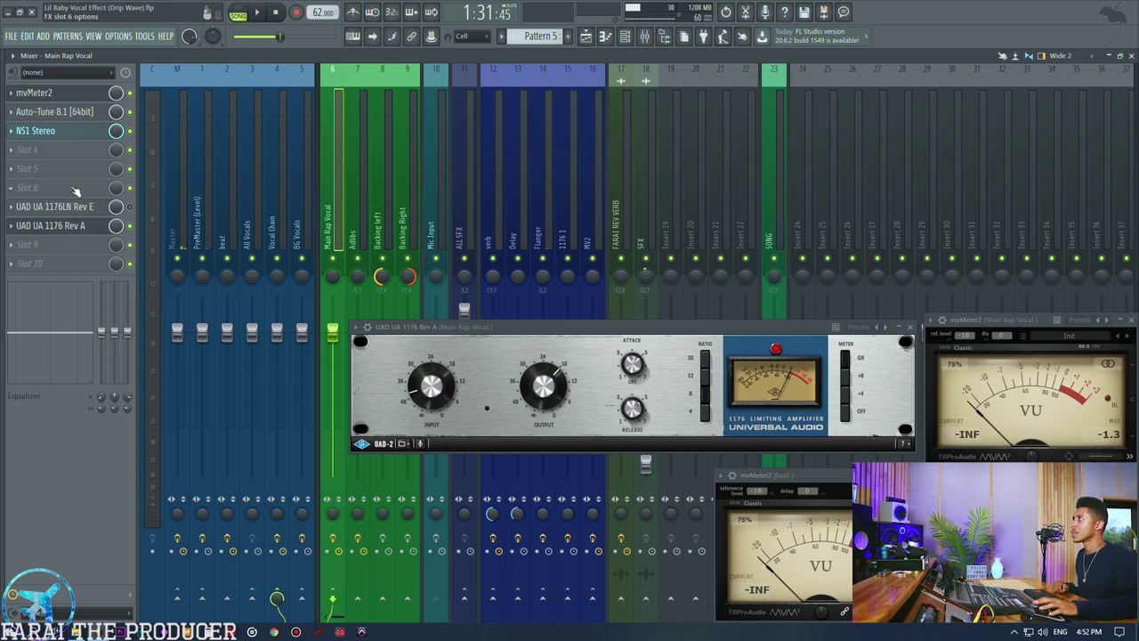
Load the Leveling Tool into effect slot 6 of Main Rap Vocal and remove it again
{"action": "left_click", "coordinate": [75, 192]}
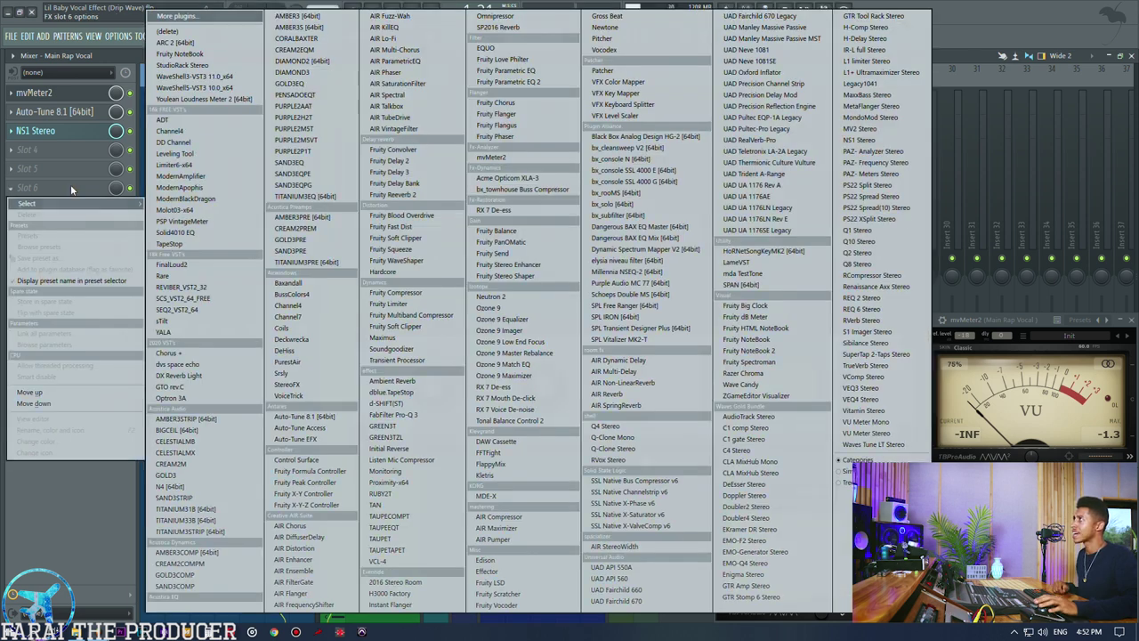
{"action": "left_click", "coordinate": [185, 154]}
{"action": "left_click_drag", "start_coordinate": [200, 114], "coordinate": [526, 160]}
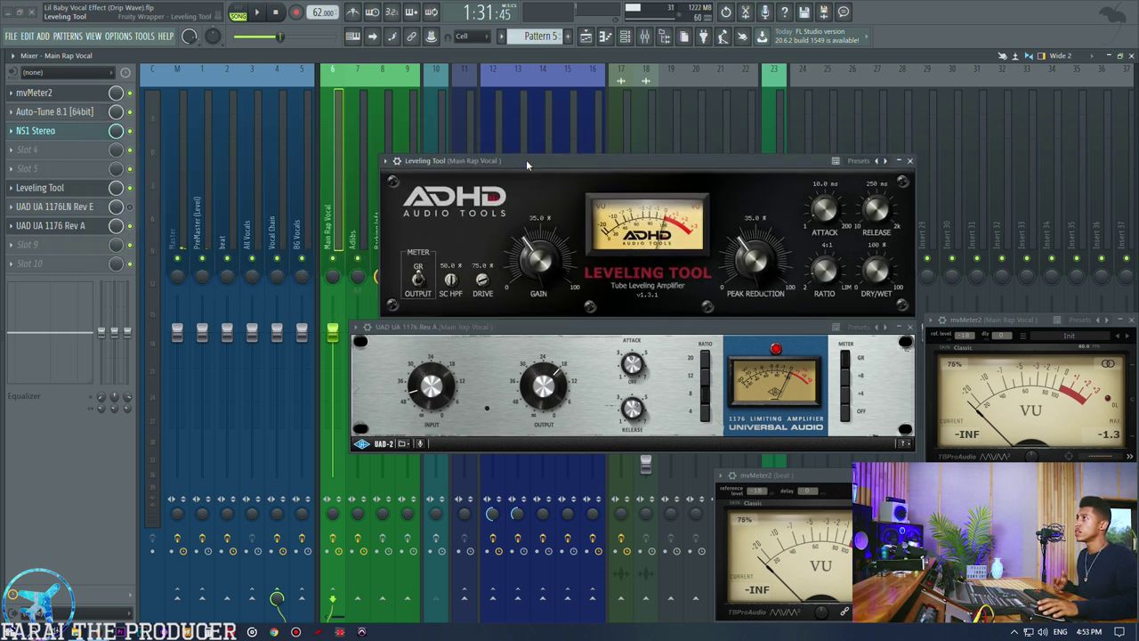
{"action": "left_click", "coordinate": [67, 188]}
{"action": "left_click", "coordinate": [12, 189]}
{"action": "left_click", "coordinate": [24, 217]}
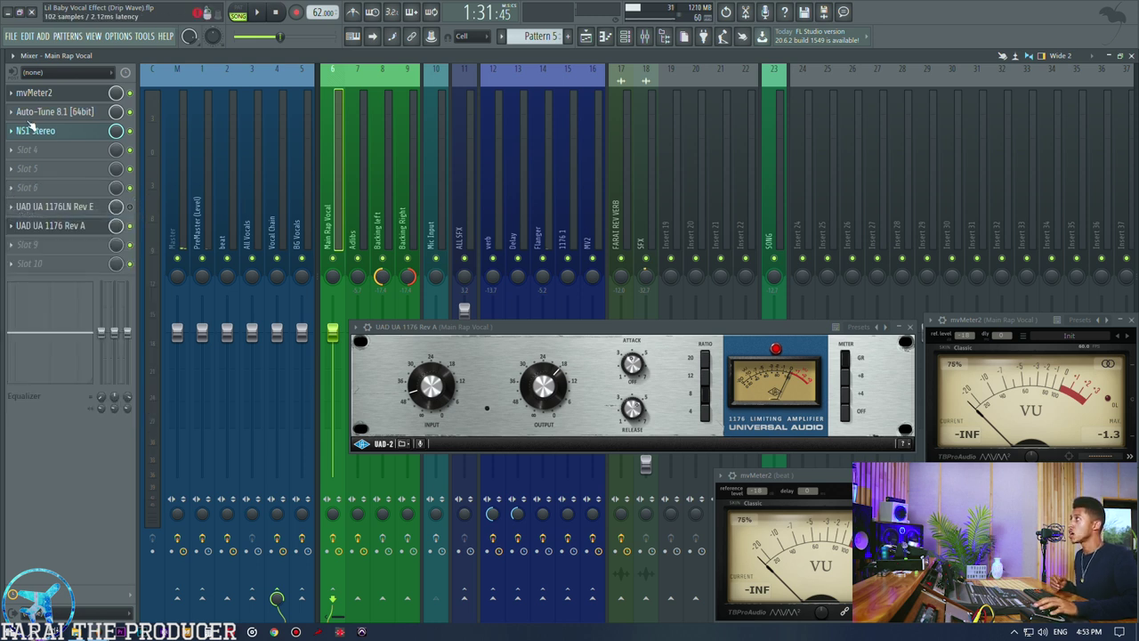
{"action": "left_click", "coordinate": [12, 188]}
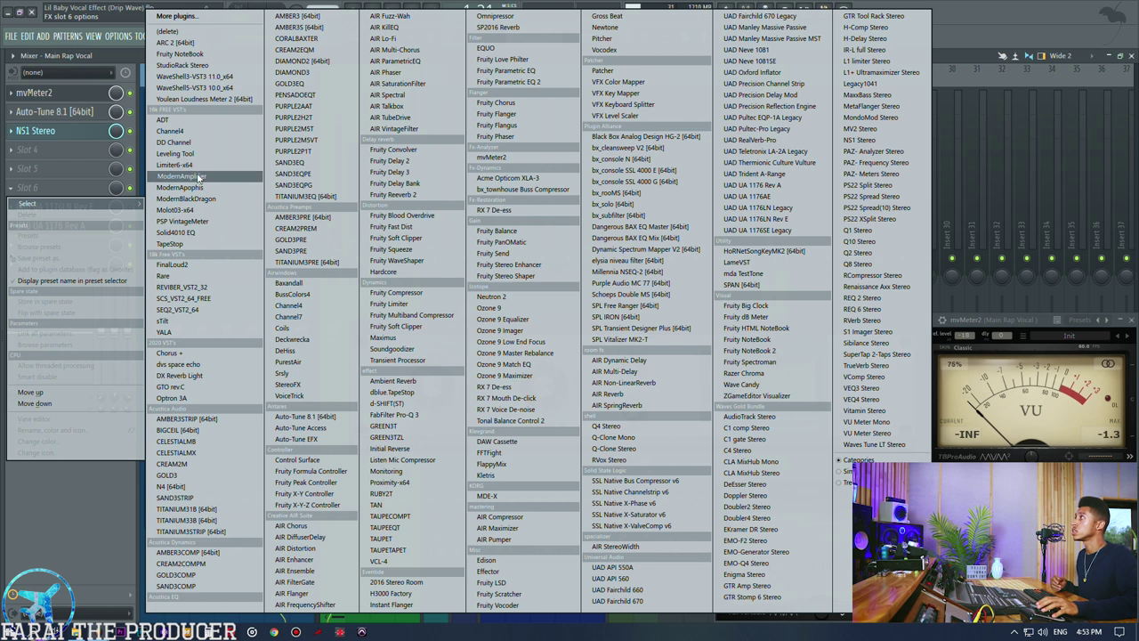
{"action": "key", "text": "Escape"}
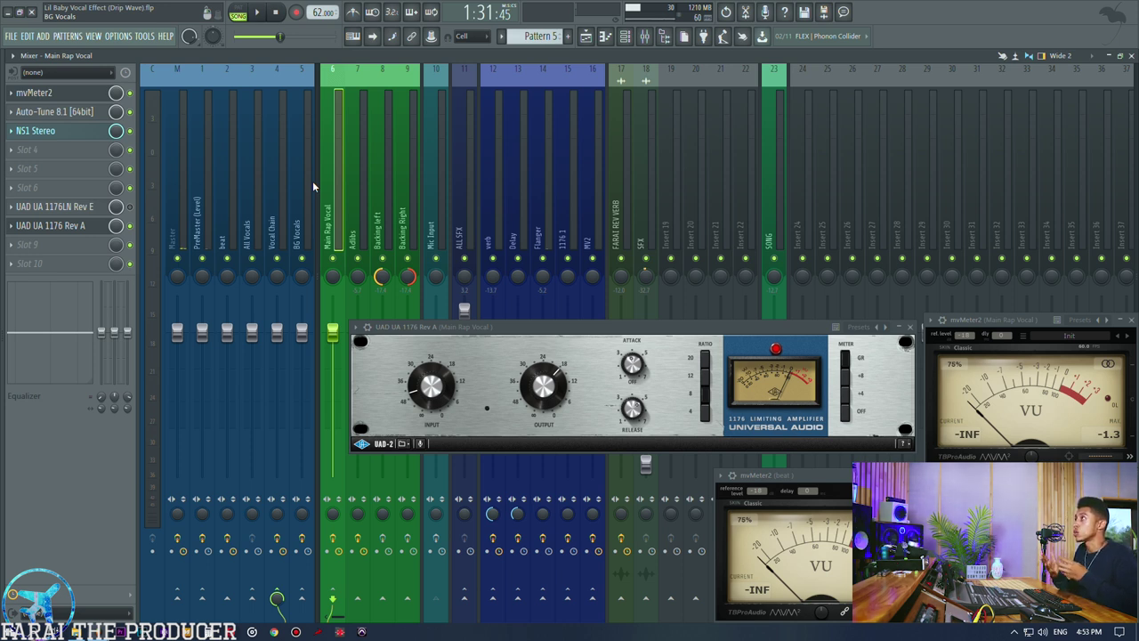
Play the song from just after bar 27 in the playlist to observe the vocal compression, and stop it
{"action": "left_click", "coordinate": [586, 36]}
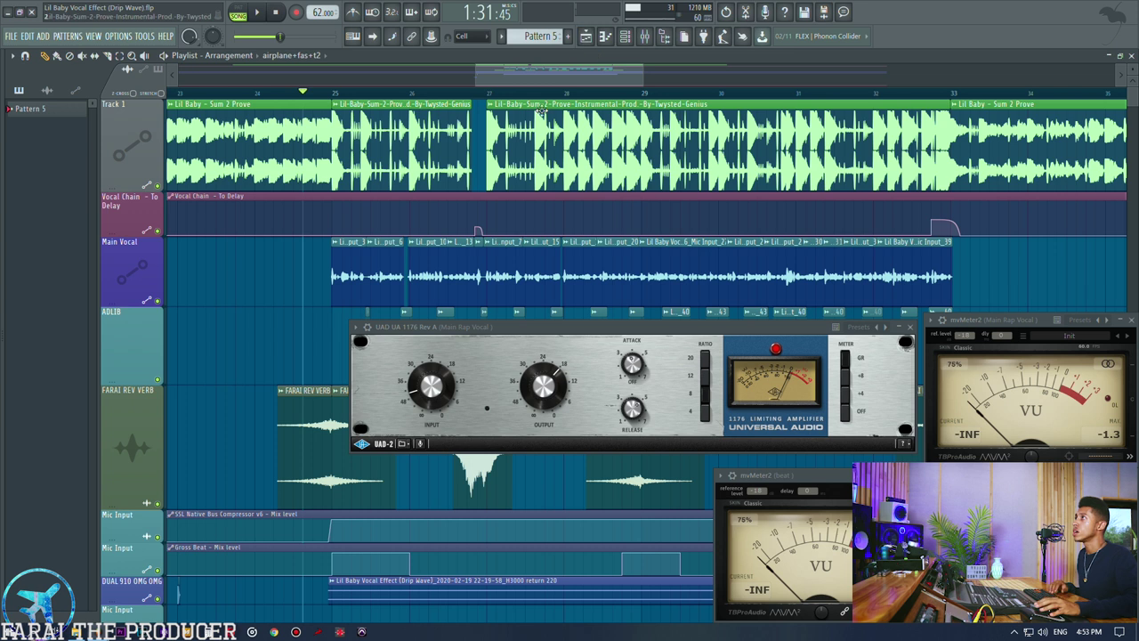
{"action": "left_click", "coordinate": [541, 267]}
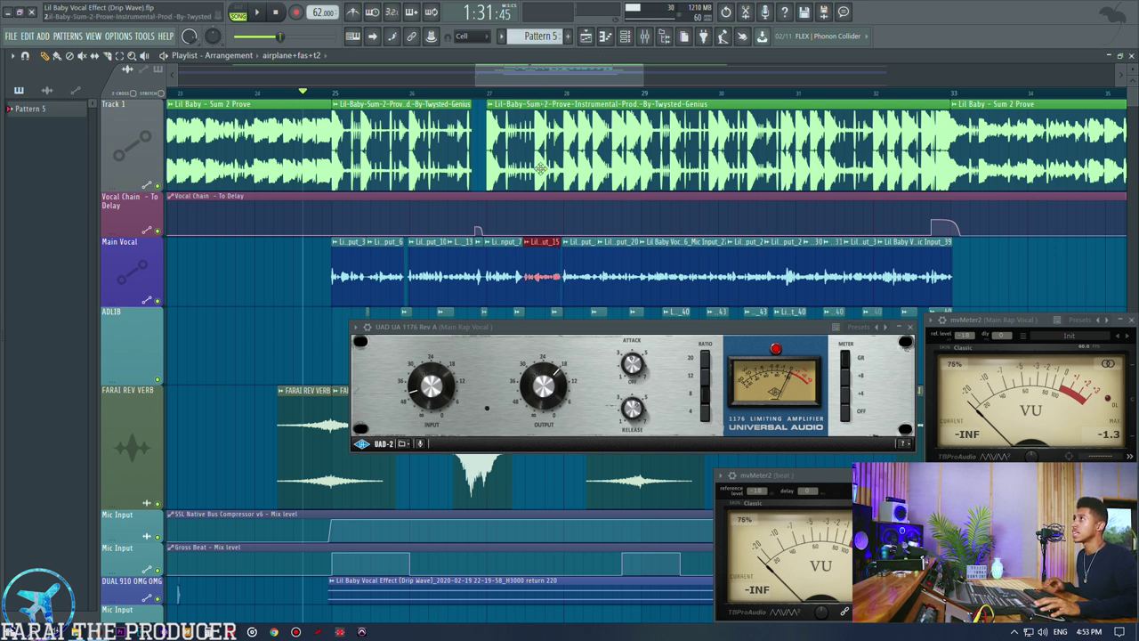
{"action": "left_click", "coordinate": [517, 93]}
{"action": "key", "text": "space"}
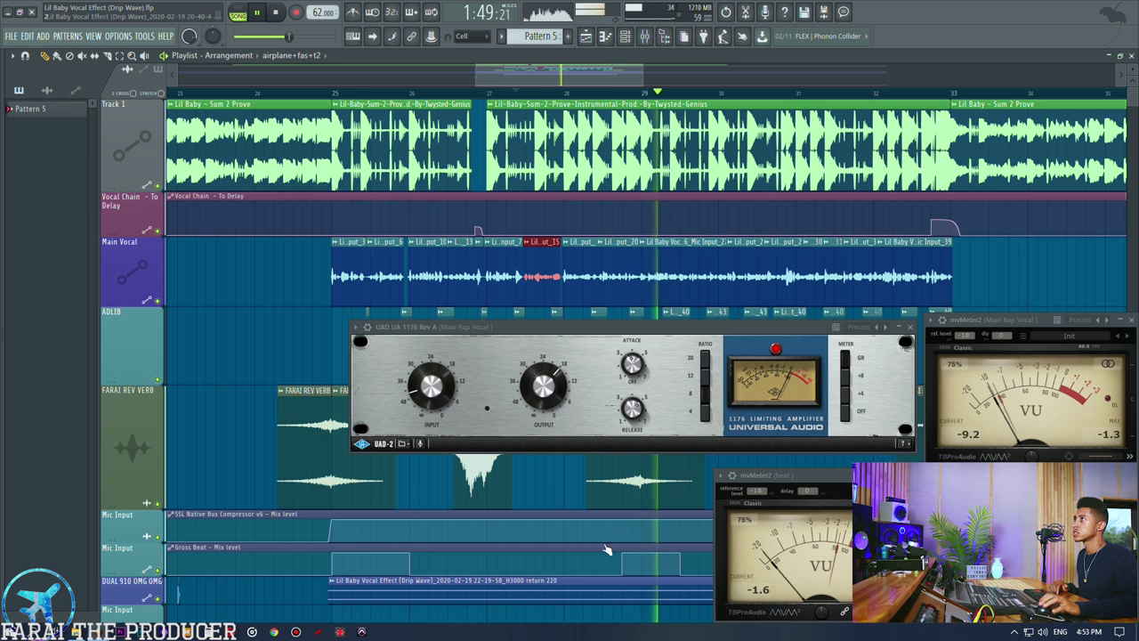
{"action": "left_click", "coordinate": [792, 284]}
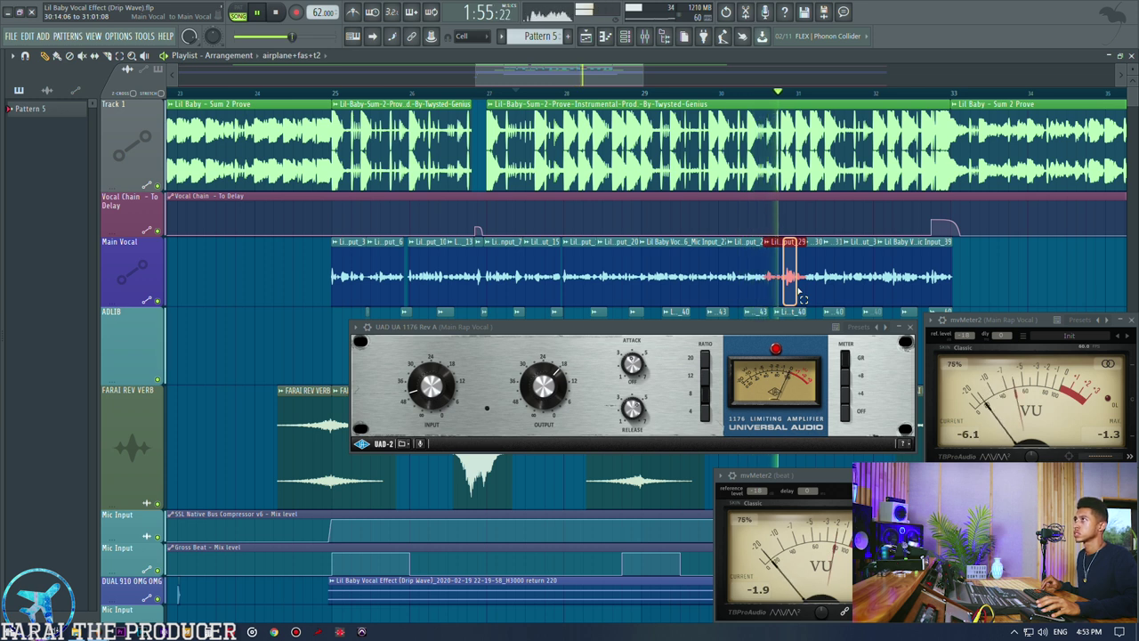
{"action": "left_click", "coordinate": [1064, 277], "text": "ctrl"}
{"action": "key", "text": "space"}
Select the Main Vocal clip with the loud peak before bar 31 and play the song from 30:09:00
{"action": "scroll", "coordinate": [813, 89], "scroll_direction": "up", "scroll_amount": 3}
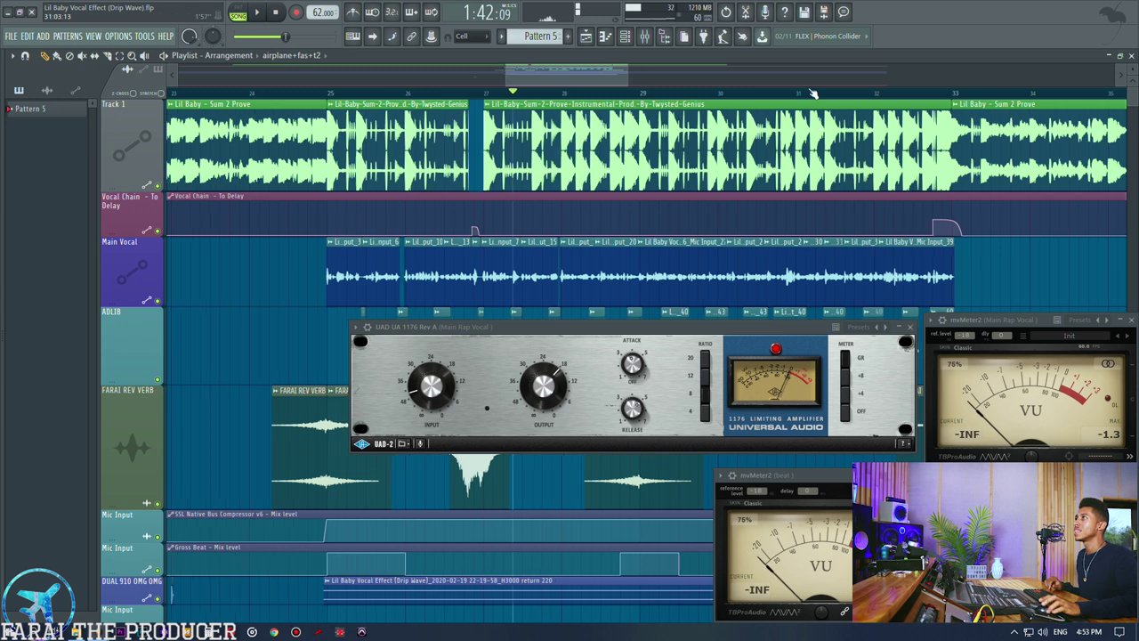
{"action": "left_click_drag", "start_coordinate": [581, 81], "coordinate": [589, 80]}
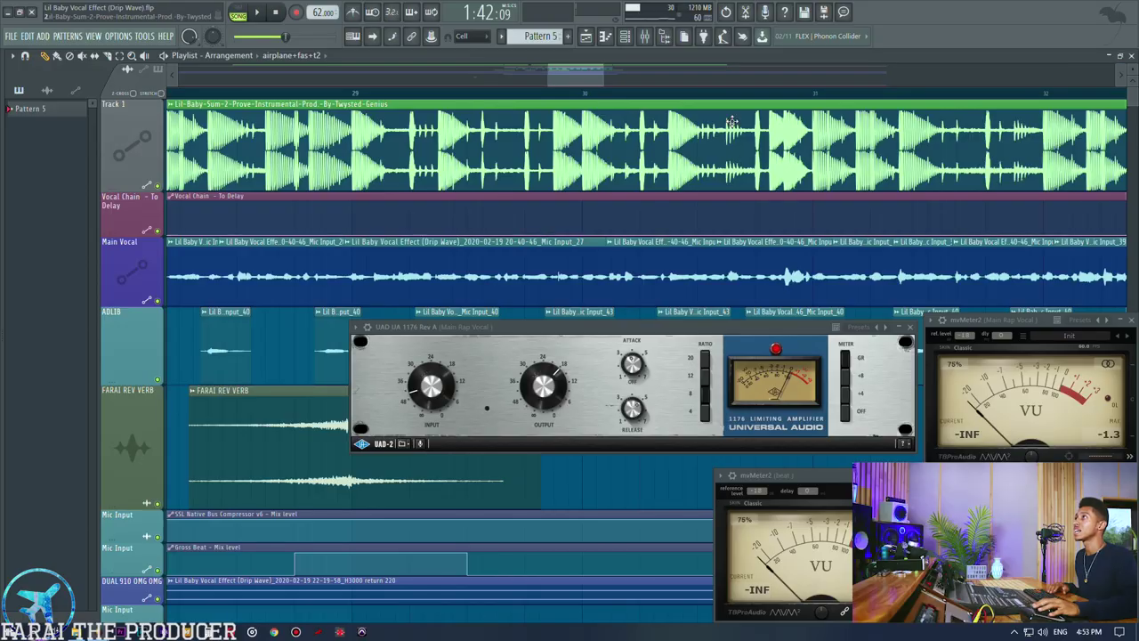
{"action": "left_click", "coordinate": [699, 92]}
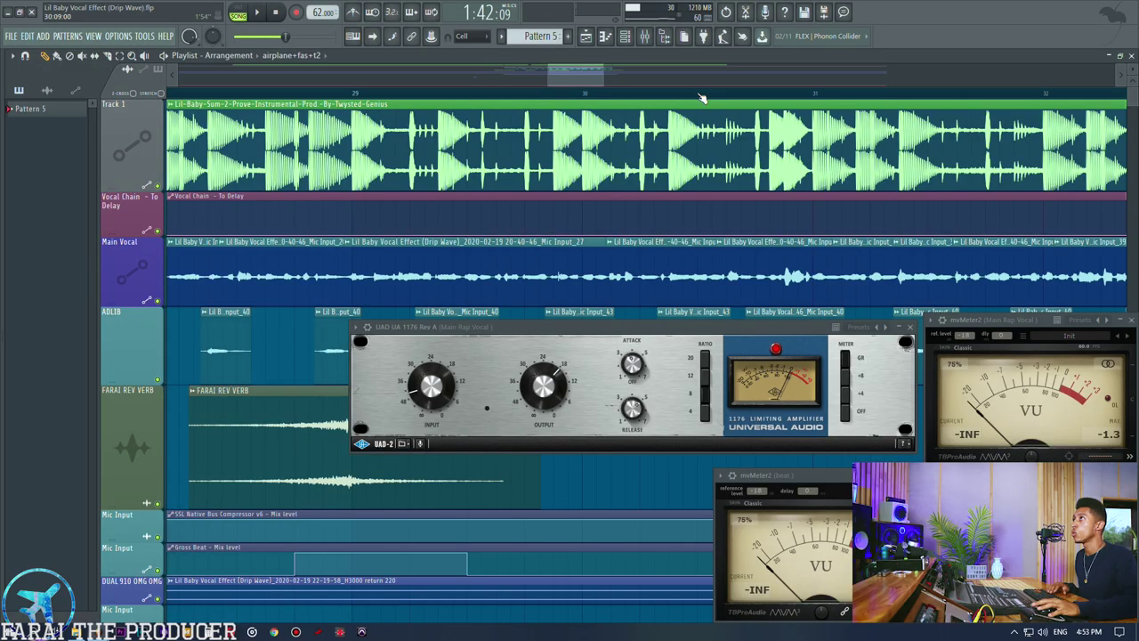
{"action": "left_click", "coordinate": [815, 274]}
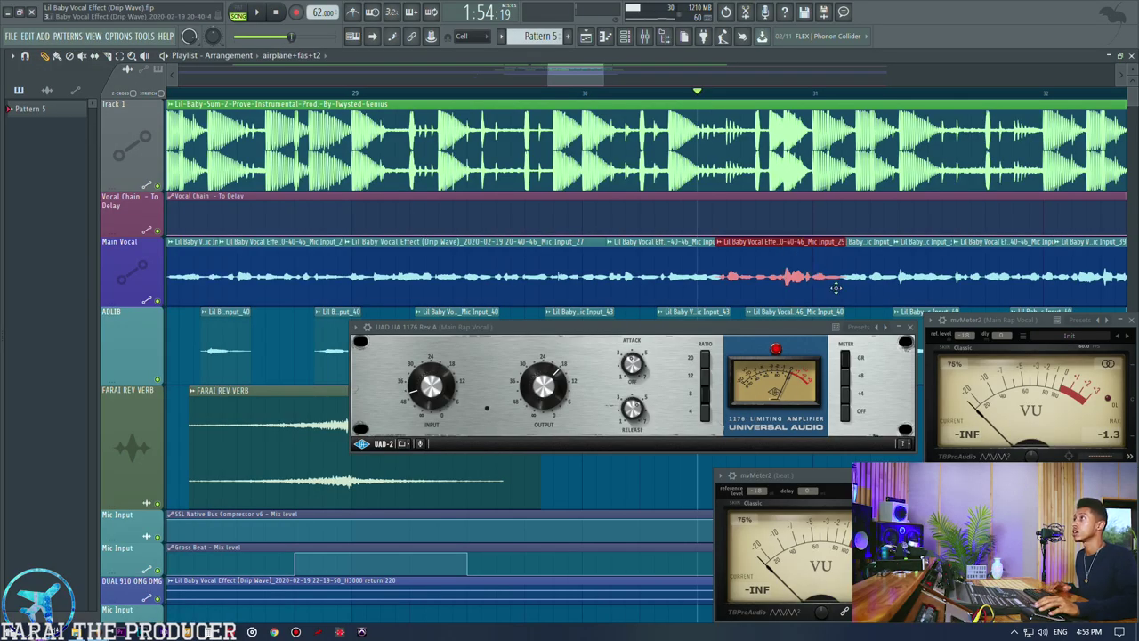
{"action": "key", "text": "space"}
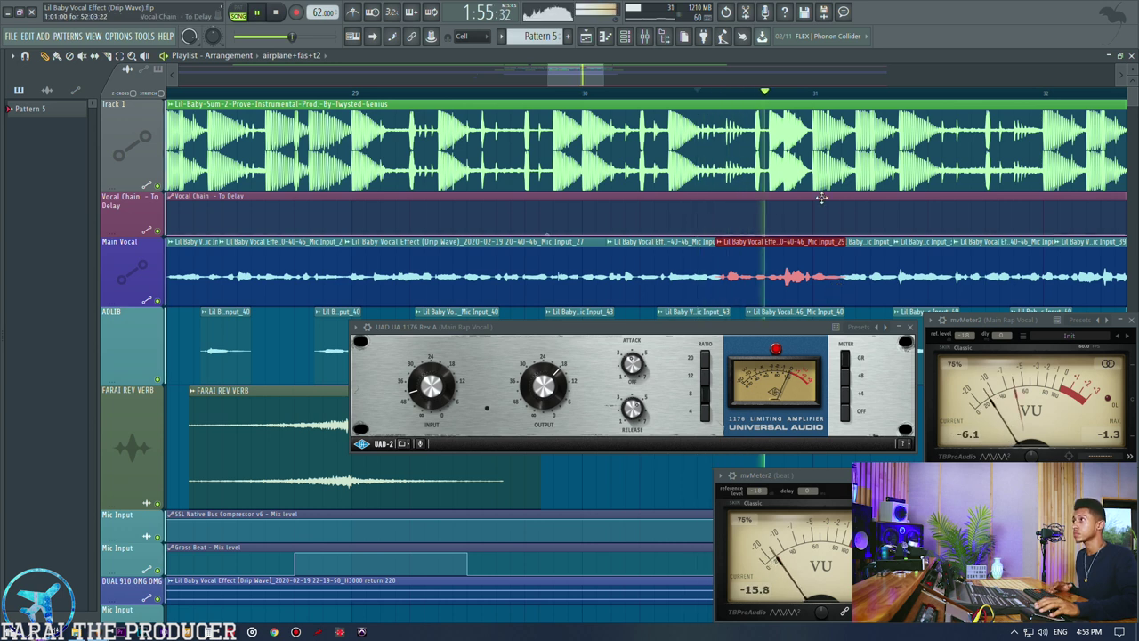
Stop the song and open the UAD UA 1176LN Rev E and Rev A compressors of Main Rap Vocal together
{"action": "key", "text": "space"}
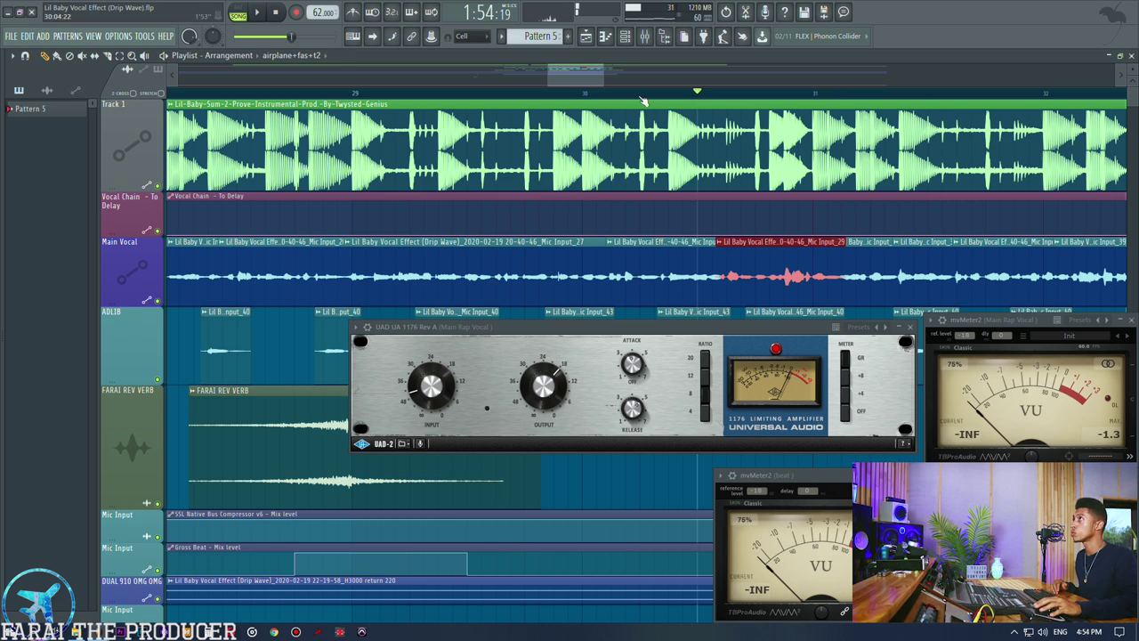
{"action": "scroll", "coordinate": [643, 101], "scroll_direction": "down", "scroll_amount": 3}
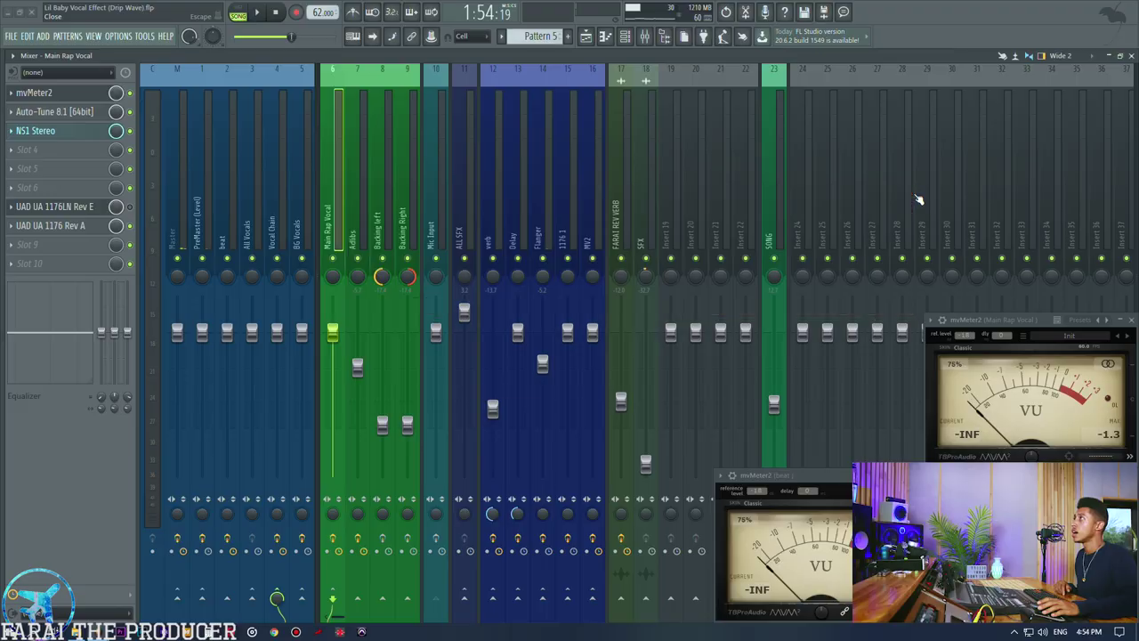
{"action": "left_click", "coordinate": [54, 206]}
{"action": "left_click", "coordinate": [50, 225]}
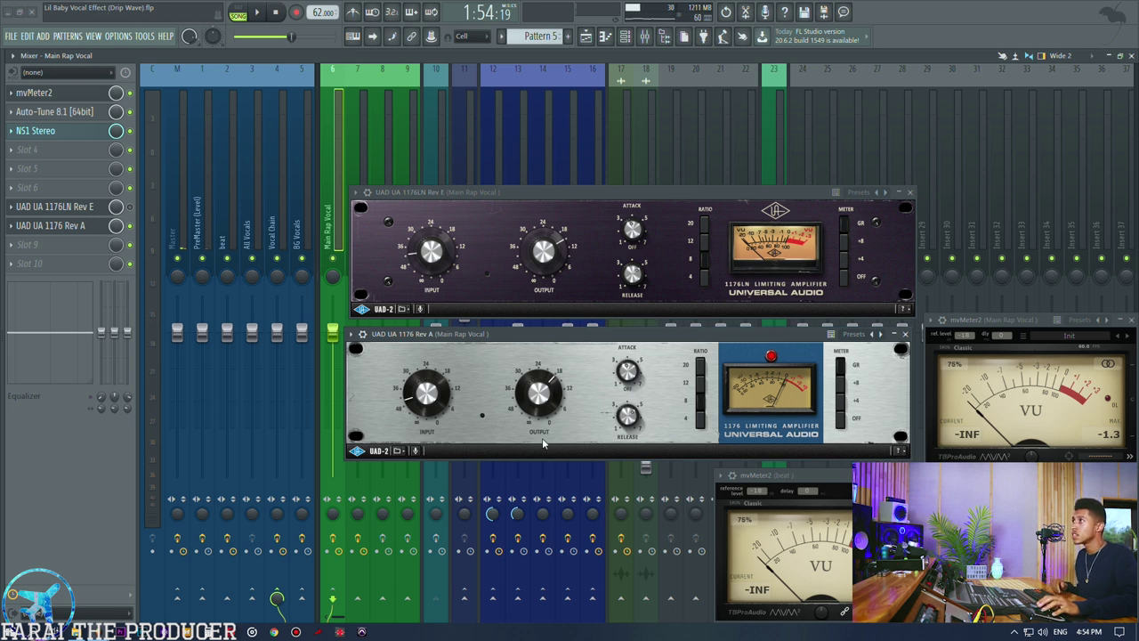
{"action": "left_click", "coordinate": [536, 257]}
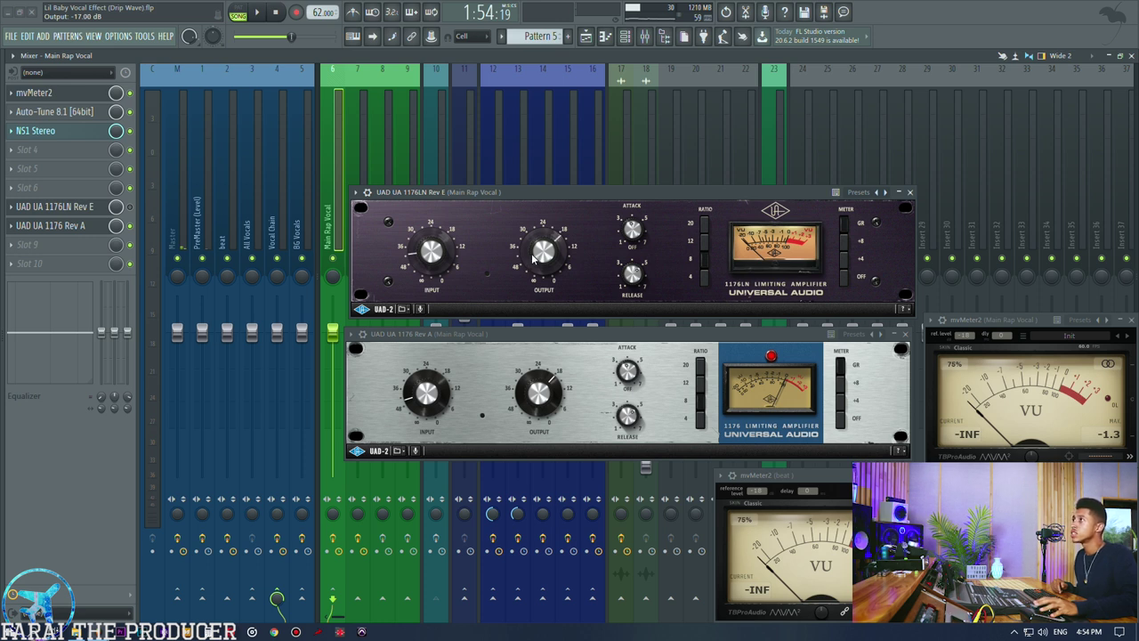
Disable the 1176 Rev A, enable the 1176LN Rev E on Main Rap Vocal, and play the song briefly to audition it
{"action": "left_click", "coordinate": [130, 226]}
{"action": "left_click", "coordinate": [130, 208]}
{"action": "key", "text": "space"}
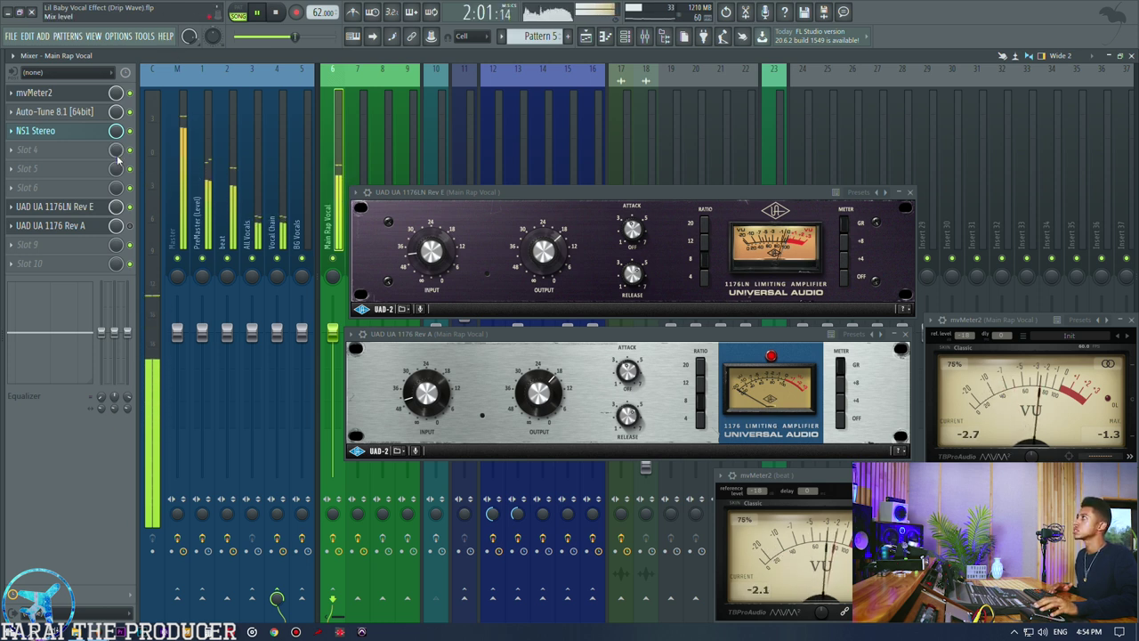
{"action": "key", "text": "space"}
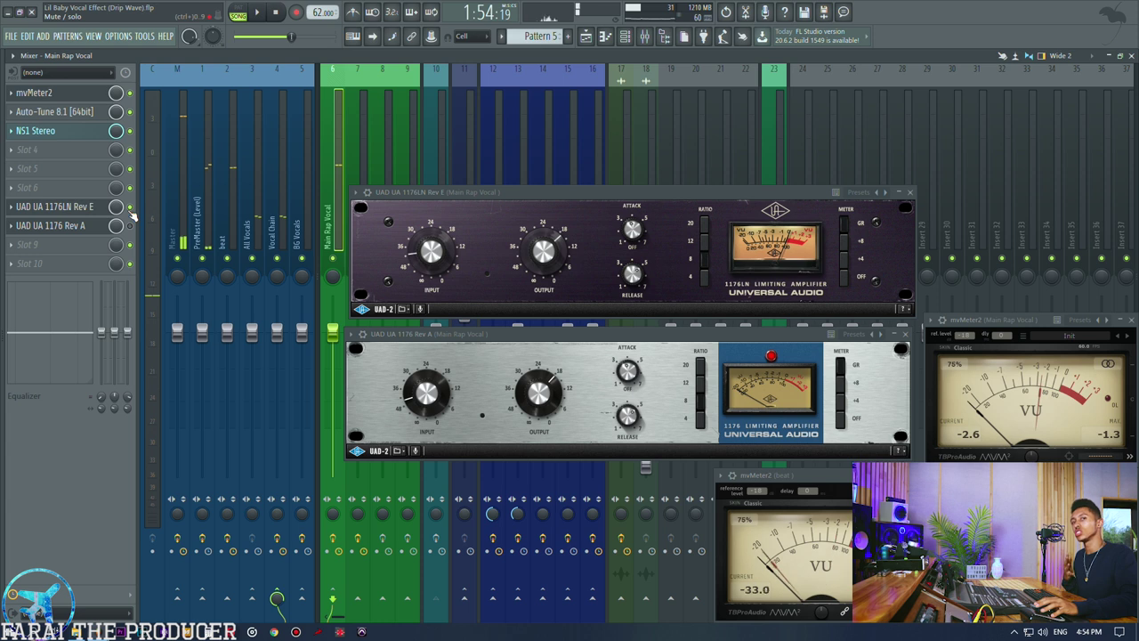
Try the Leveling Tool in effect slot 6 of Main Rap Vocal, then delete it
{"action": "left_click", "coordinate": [87, 185]}
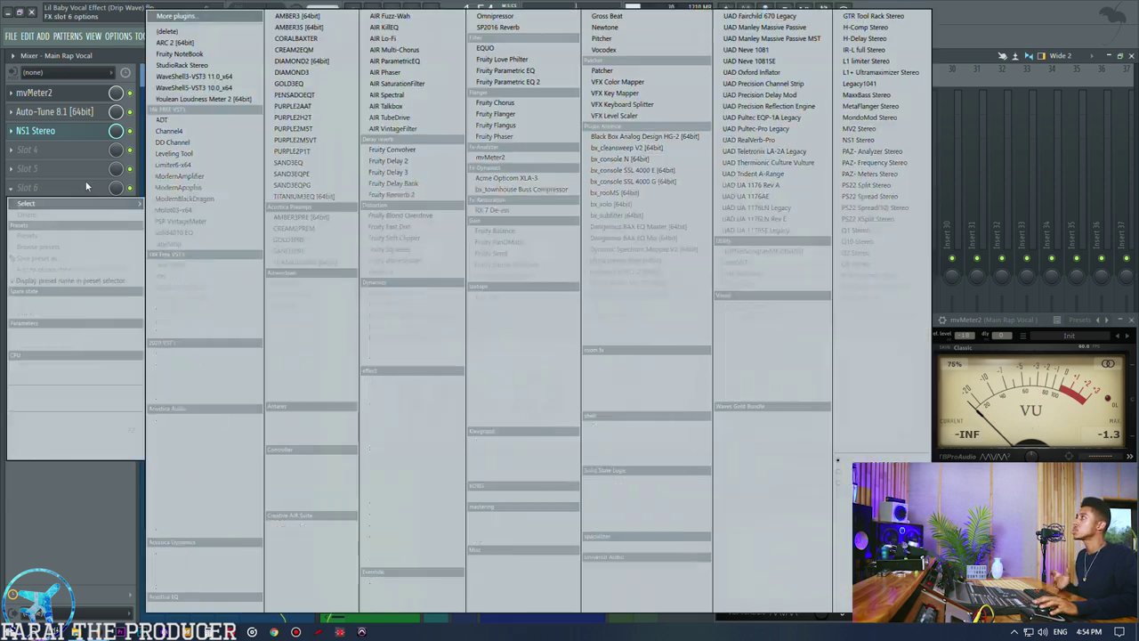
{"action": "left_click", "coordinate": [206, 153]}
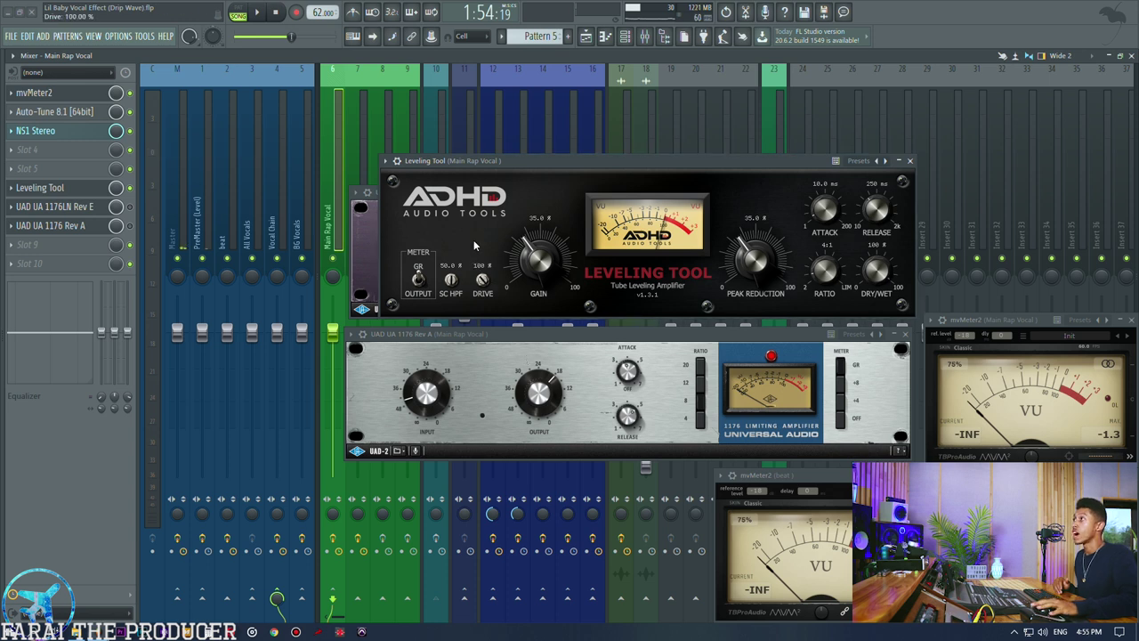
{"action": "left_click", "coordinate": [10, 188]}
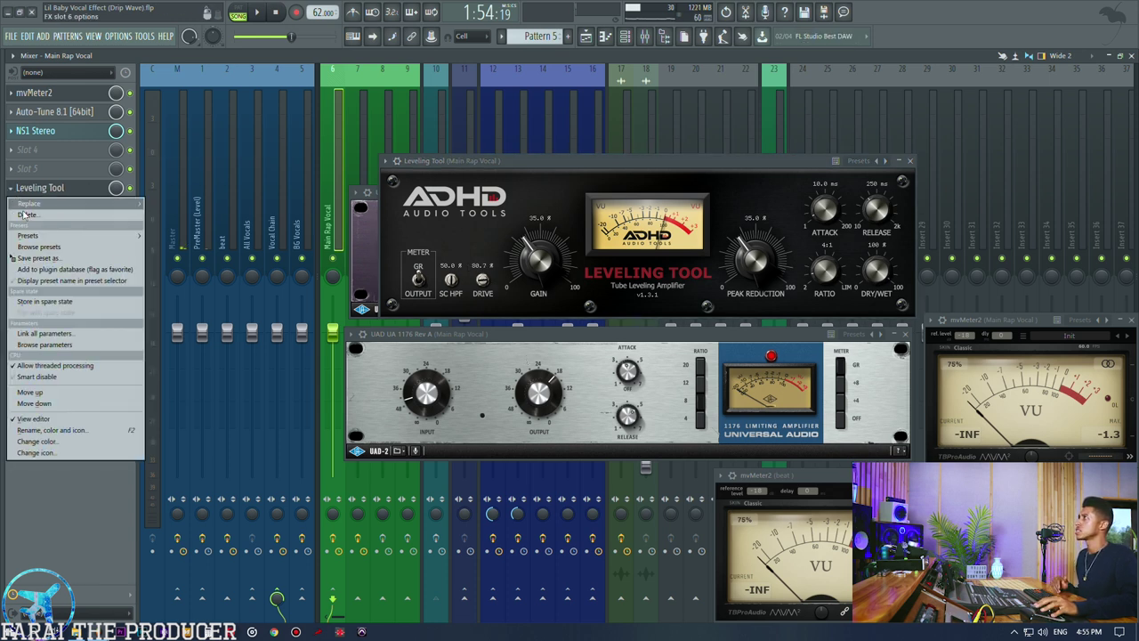
{"action": "left_click", "coordinate": [42, 216]}
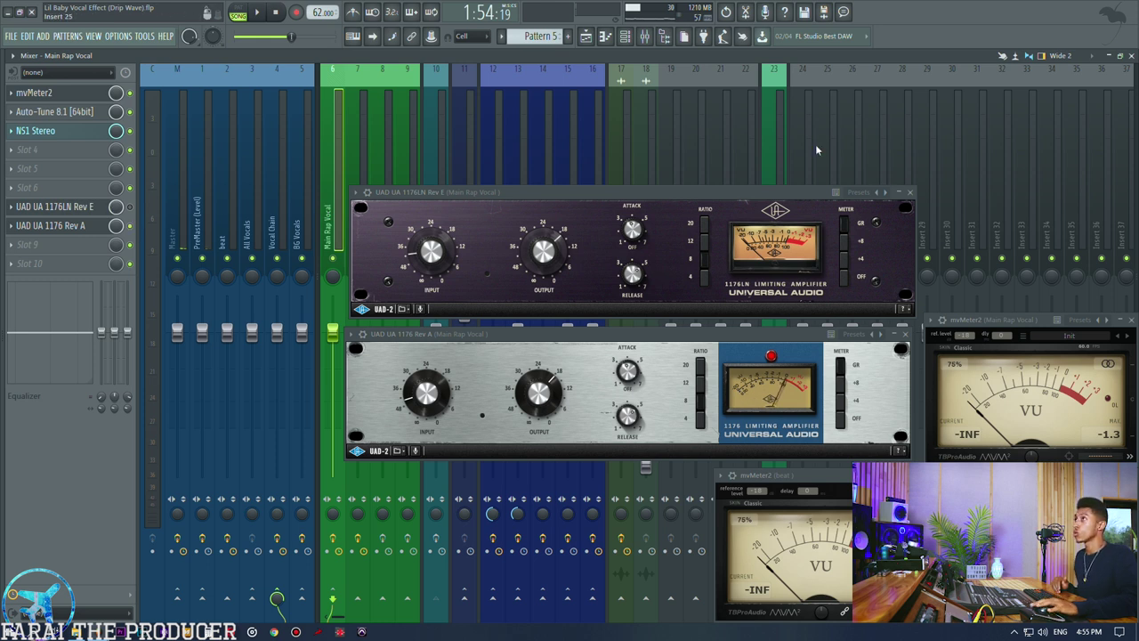
Close both 1176 compressors and bring up the UAD Neve 1081 of the Vocal Chain track
{"action": "left_click", "coordinate": [907, 192]}
{"action": "left_click", "coordinate": [907, 335]}
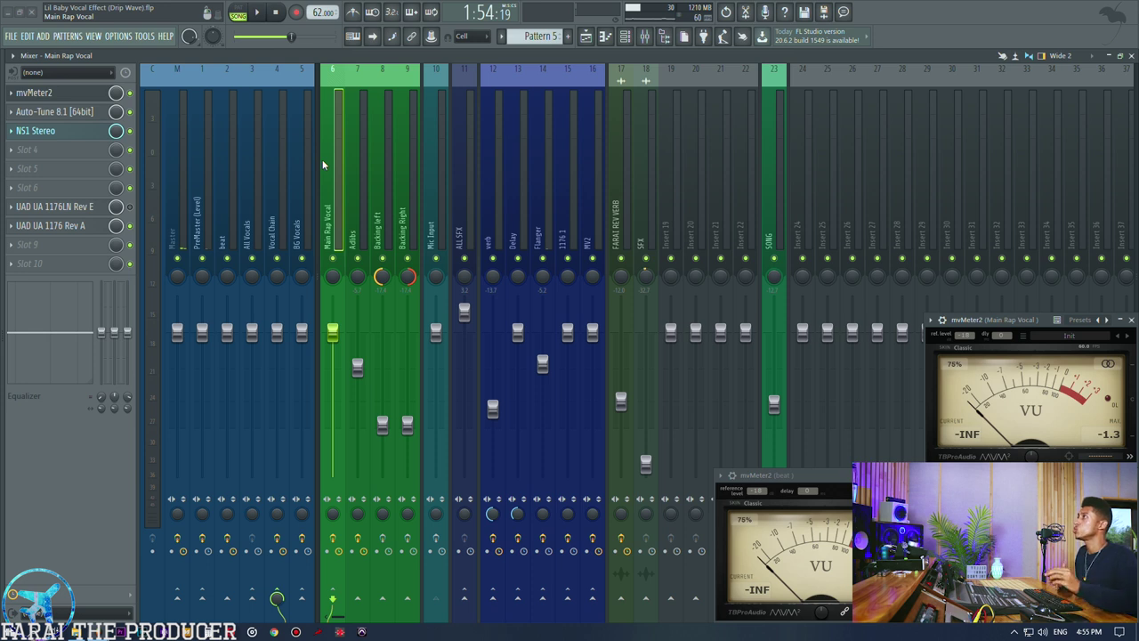
{"action": "left_click", "coordinate": [275, 175]}
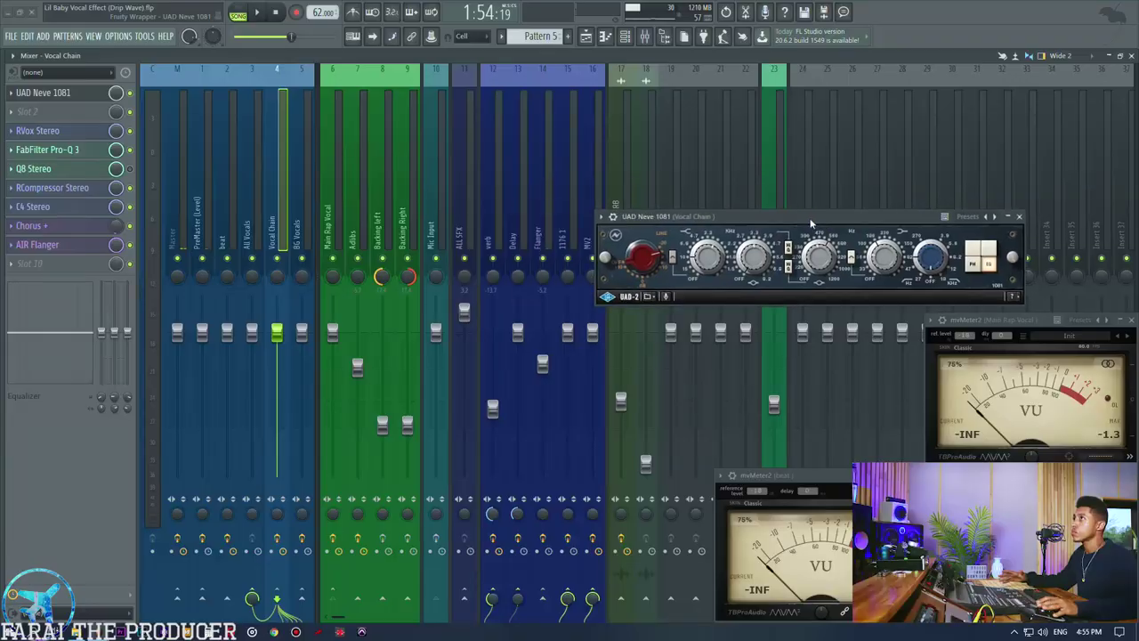
{"action": "left_click_drag", "start_coordinate": [812, 226], "coordinate": [922, 228]}
Open the UAD Neve 1081 of the beat track and arrange it directly above the Vocal Chain's one
{"action": "left_click", "coordinate": [223, 178]}
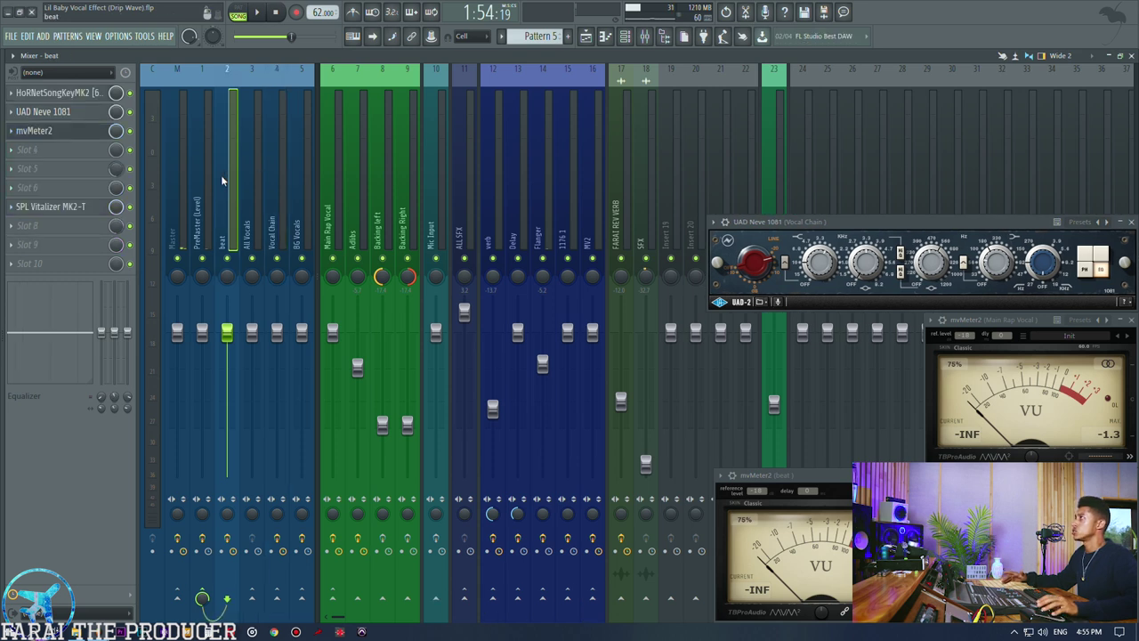
{"action": "left_click", "coordinate": [77, 112]}
{"action": "left_click_drag", "start_coordinate": [612, 367], "coordinate": [828, 130]}
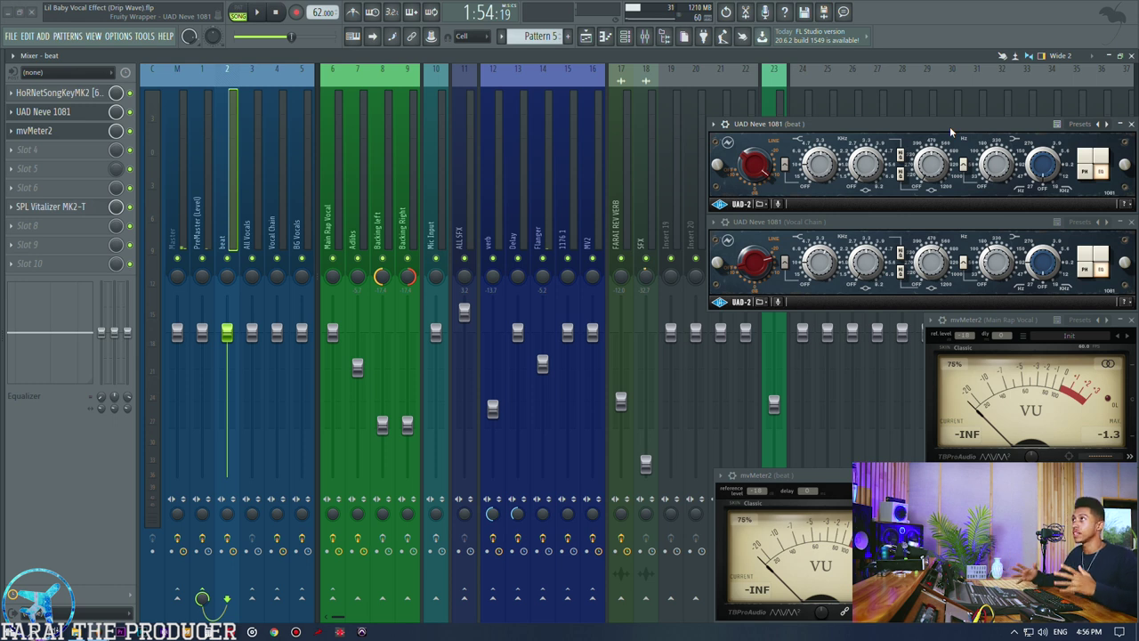
{"action": "left_click_drag", "start_coordinate": [895, 221], "coordinate": [675, 257]}
{"action": "left_click_drag", "start_coordinate": [825, 121], "coordinate": [605, 160]}
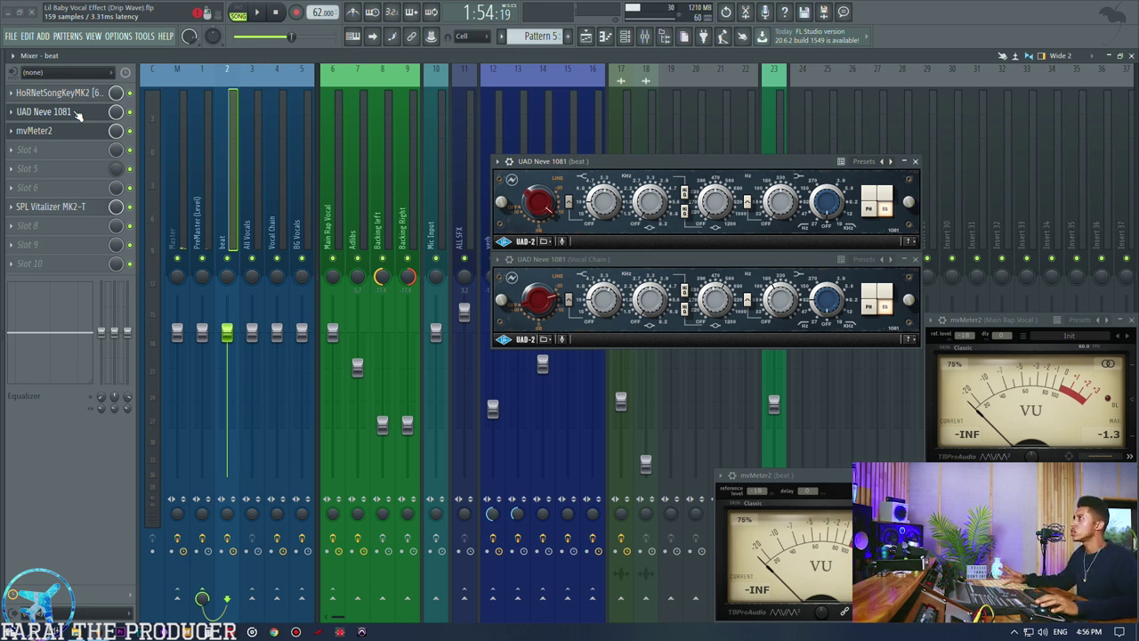
Review the effect chains of Main Rap Vocal, beat and Vocal Chain, leaving only the Vocal Chain's Neve 1081 open
{"action": "left_click", "coordinate": [330, 223]}
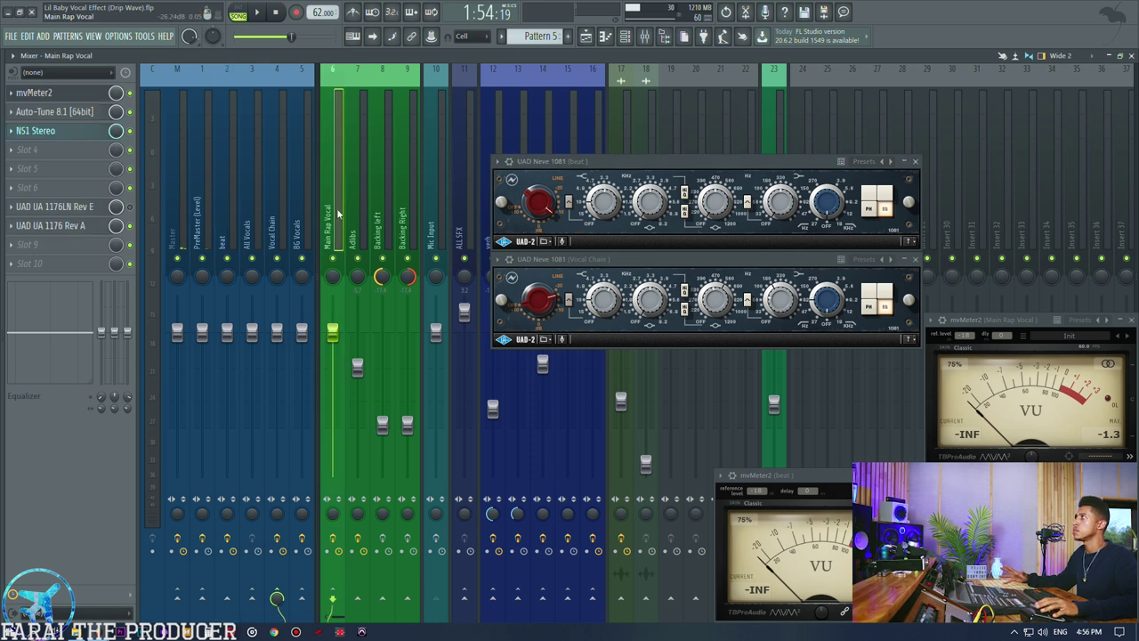
{"action": "left_click", "coordinate": [229, 215]}
{"action": "left_click", "coordinate": [281, 189]}
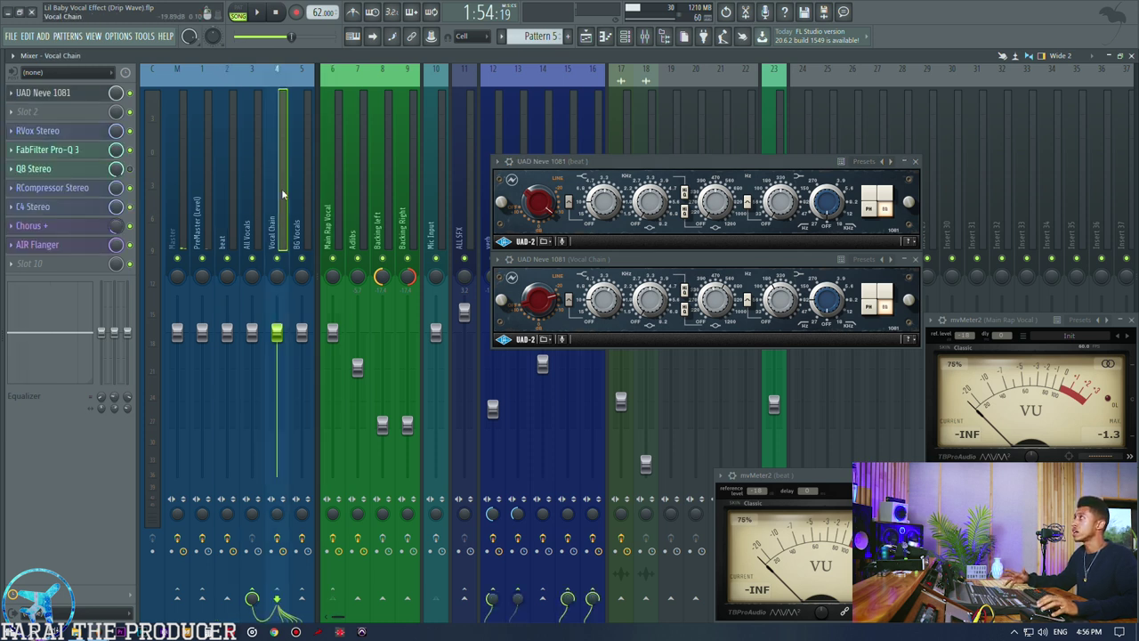
{"action": "left_click", "coordinate": [566, 165]}
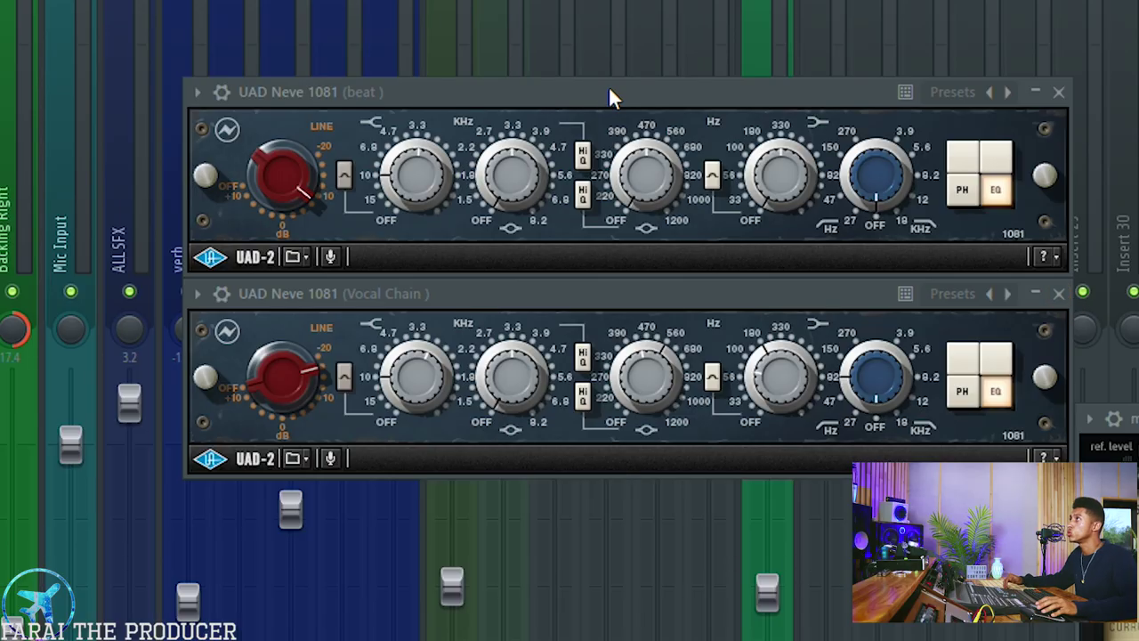
{"action": "left_click", "coordinate": [1059, 92]}
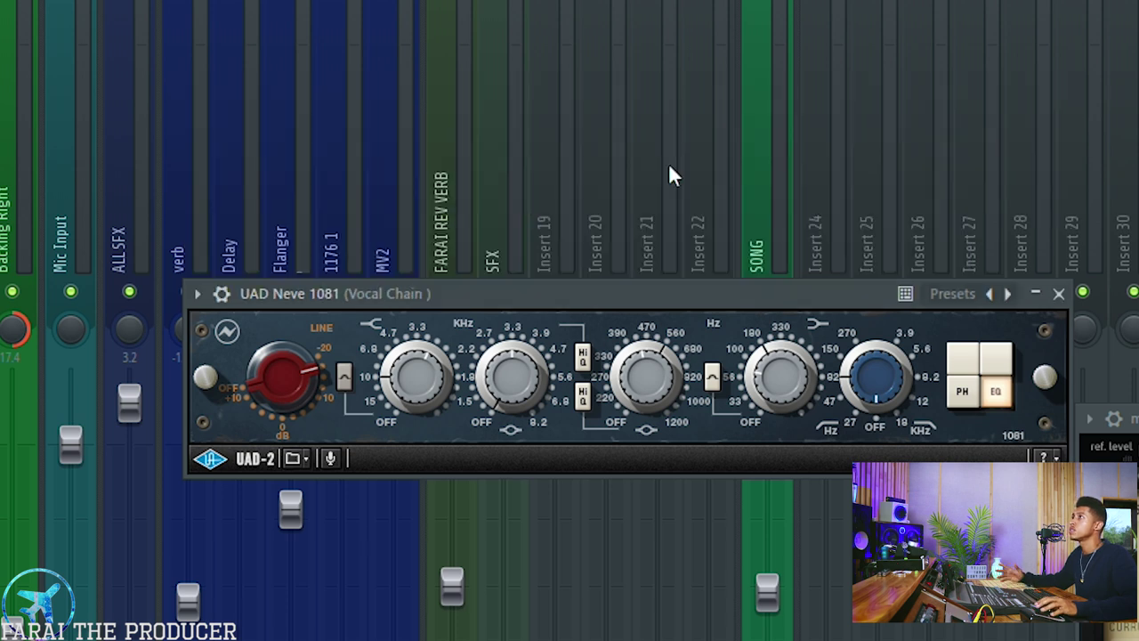
{"action": "left_click_drag", "start_coordinate": [491, 293], "coordinate": [416, 145]}
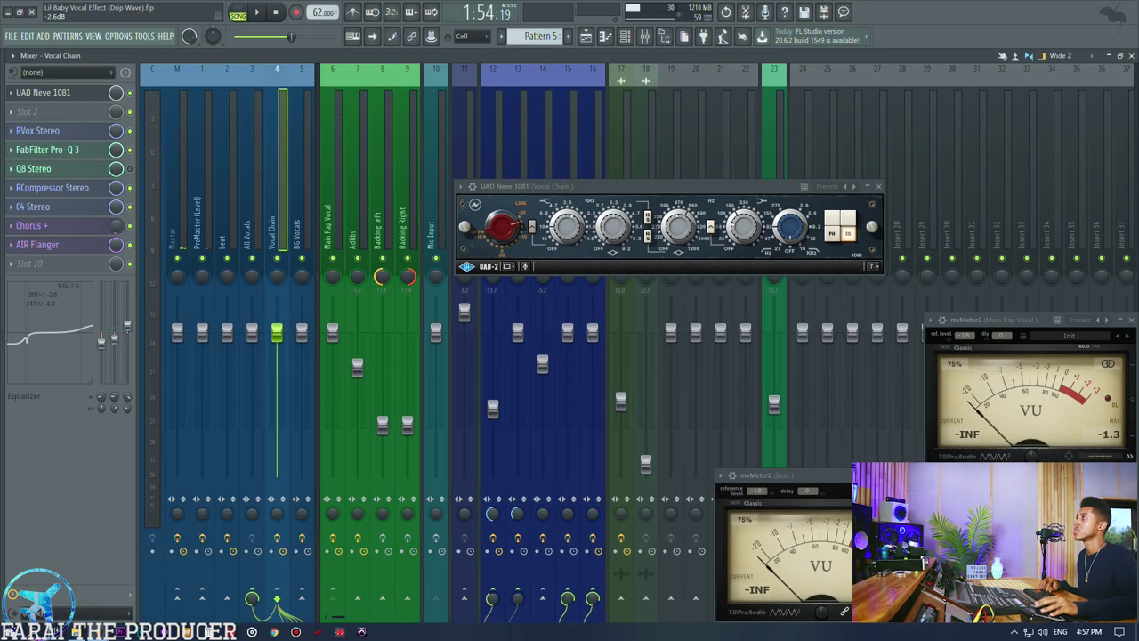
Try a low-mid cut with the built-in mixer equalizer on the Vocal Chain track
{"action": "left_click_drag", "start_coordinate": [114, 397], "coordinate": [114, 361]}
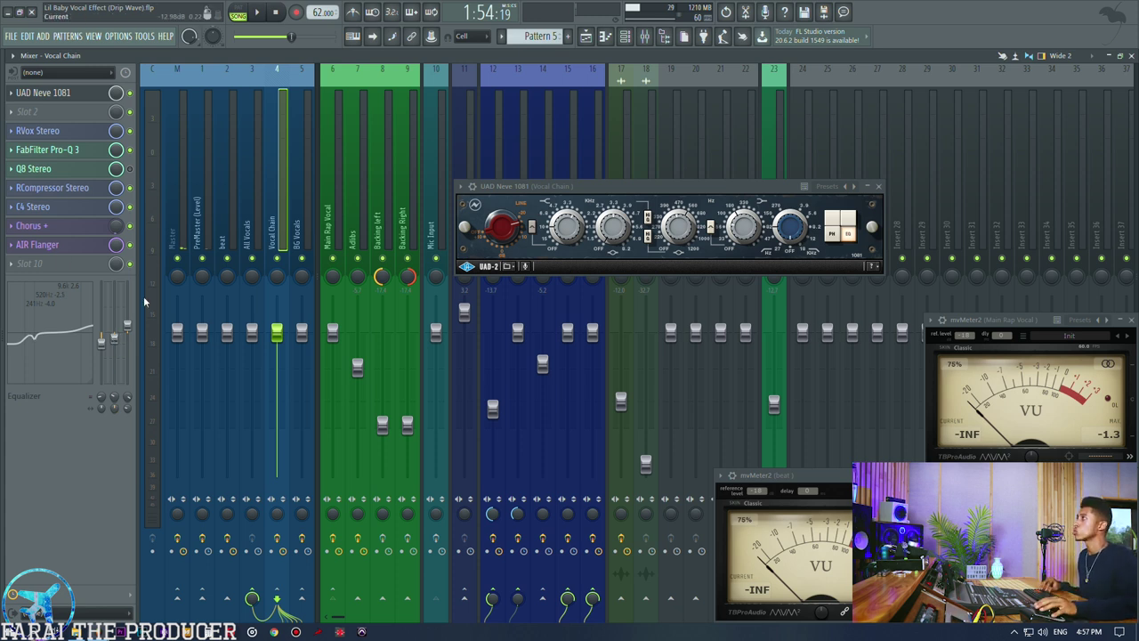
{"action": "left_click_drag", "start_coordinate": [113, 351], "coordinate": [114, 347]}
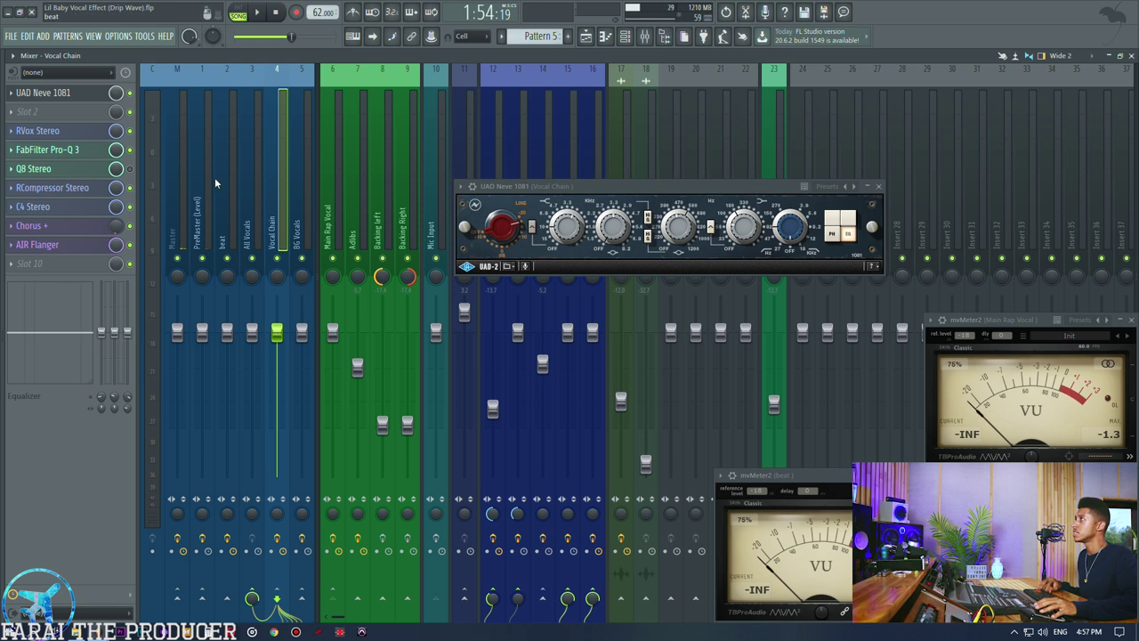
Reopen the beat track's UAD Neve 1081 and place it above the Vocal Chain's for comparison
{"action": "left_click", "coordinate": [218, 176]}
{"action": "left_click", "coordinate": [49, 116]}
{"action": "left_click_drag", "start_coordinate": [612, 161], "coordinate": [575, 87]}
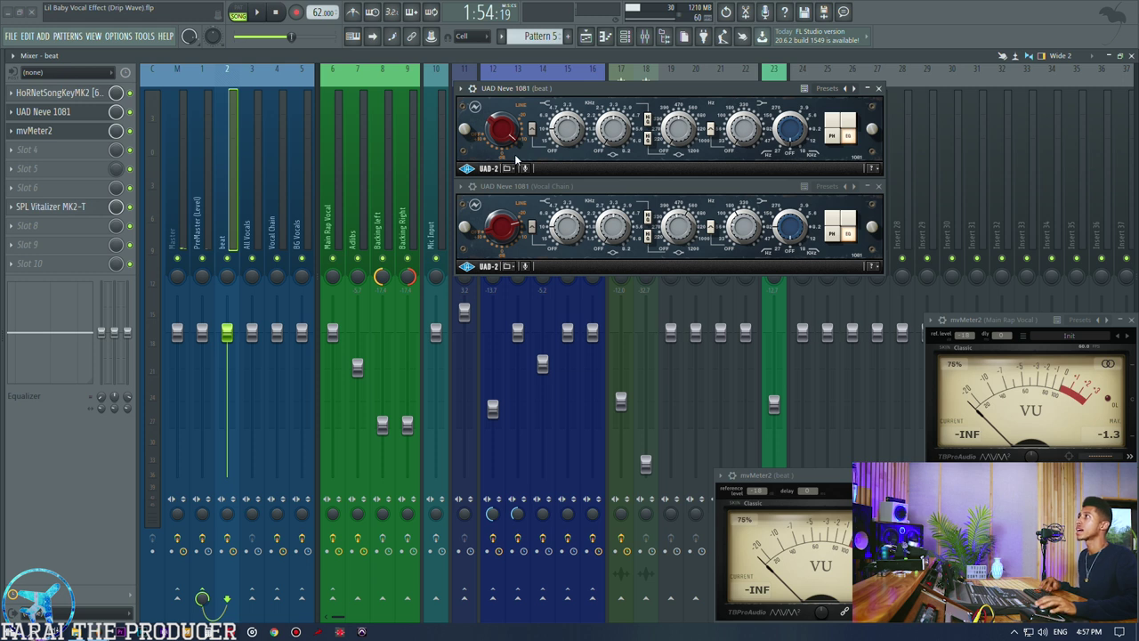
Play the song with Vocal Chain selected and again with Main Rap Vocal selected to check levels, stopping each time
{"action": "left_click", "coordinate": [283, 147]}
{"action": "key", "text": "space"}
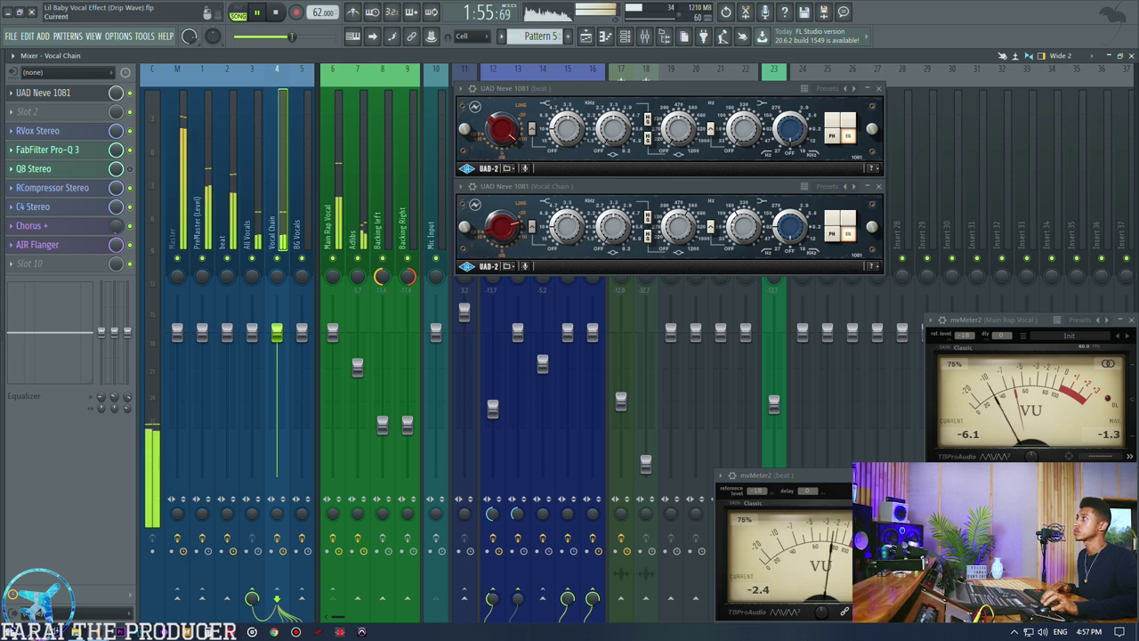
{"action": "key", "text": "space"}
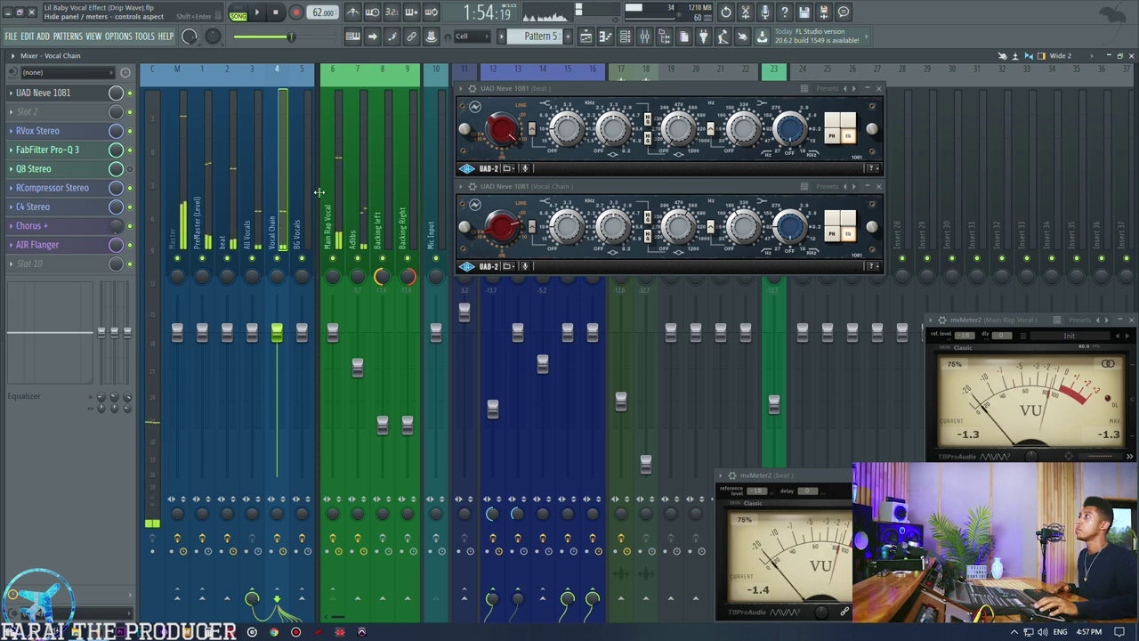
{"action": "left_click", "coordinate": [331, 140]}
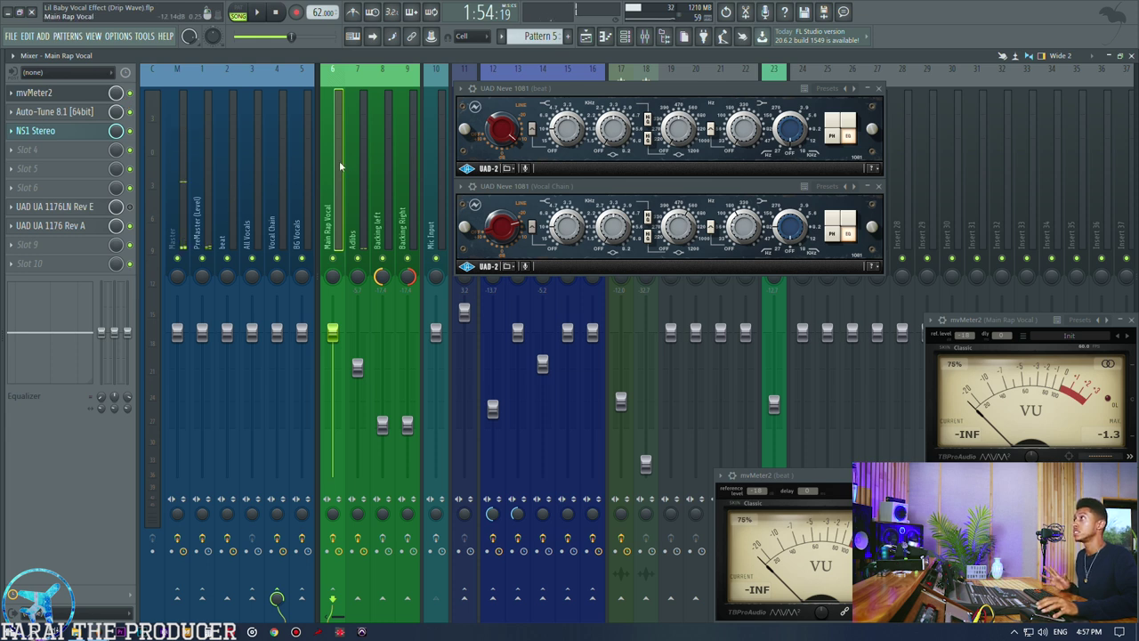
{"action": "key", "text": "space"}
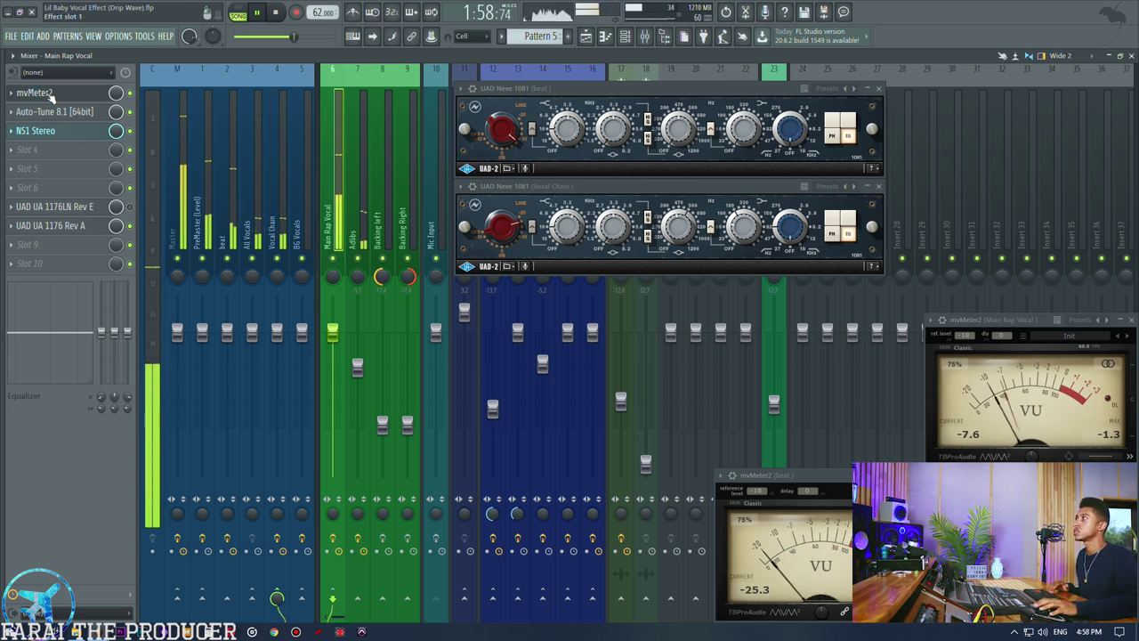
{"action": "key", "text": "space"}
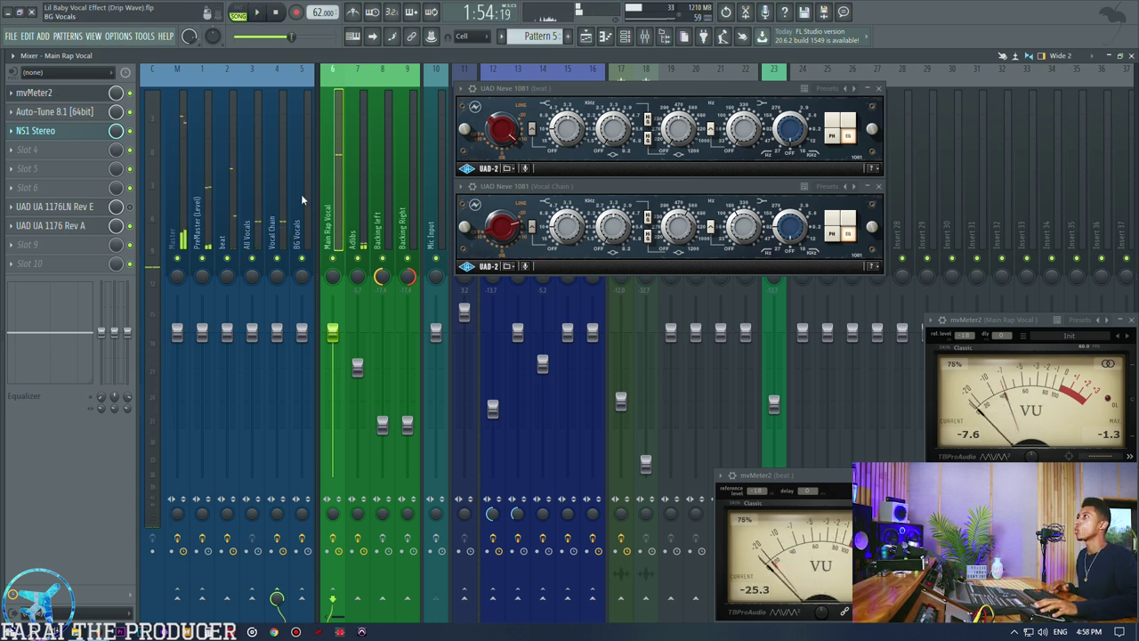
Revisit the Vocal Chain and beat tracks through their plugin windows and close both UAD Neve 1081 windows
{"action": "left_click", "coordinate": [513, 186]}
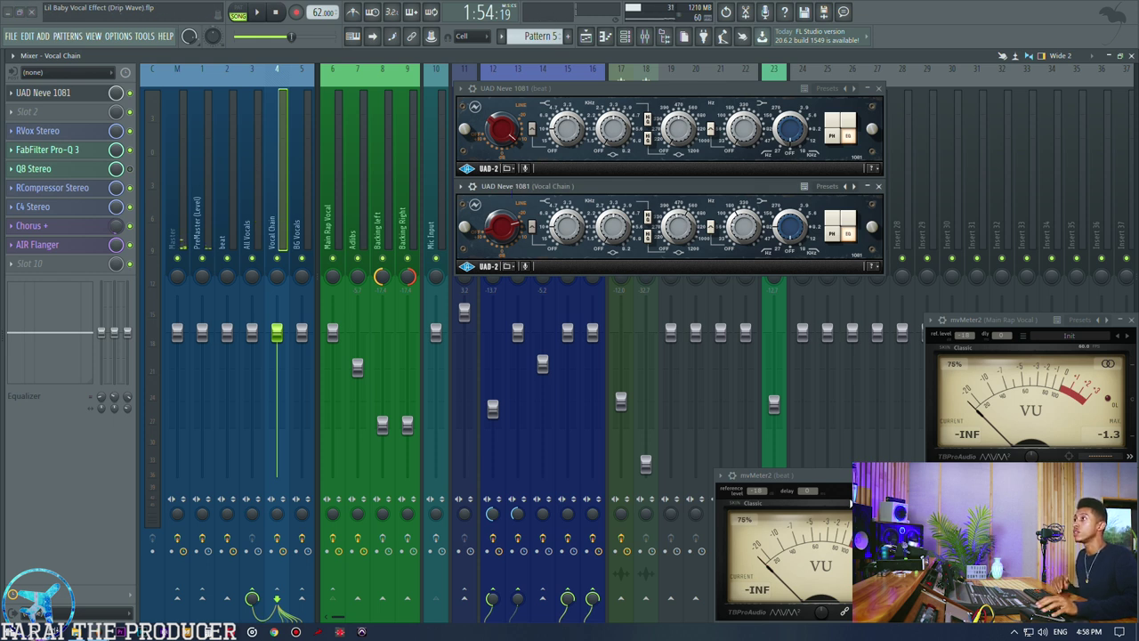
{"action": "left_click", "coordinate": [829, 473]}
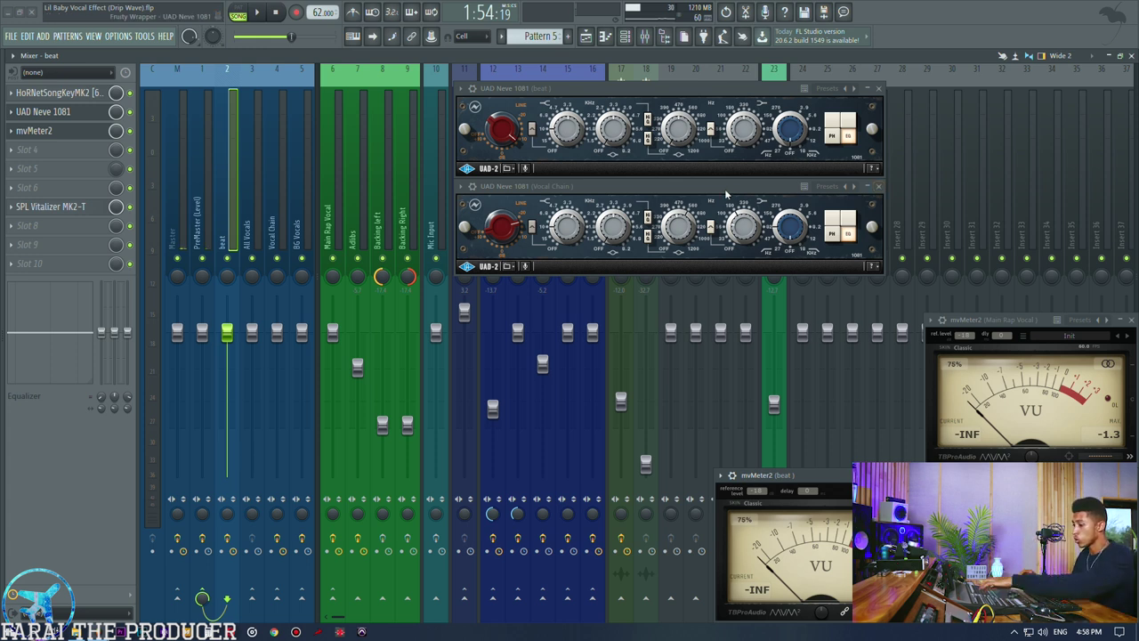
{"action": "key", "text": "space"}
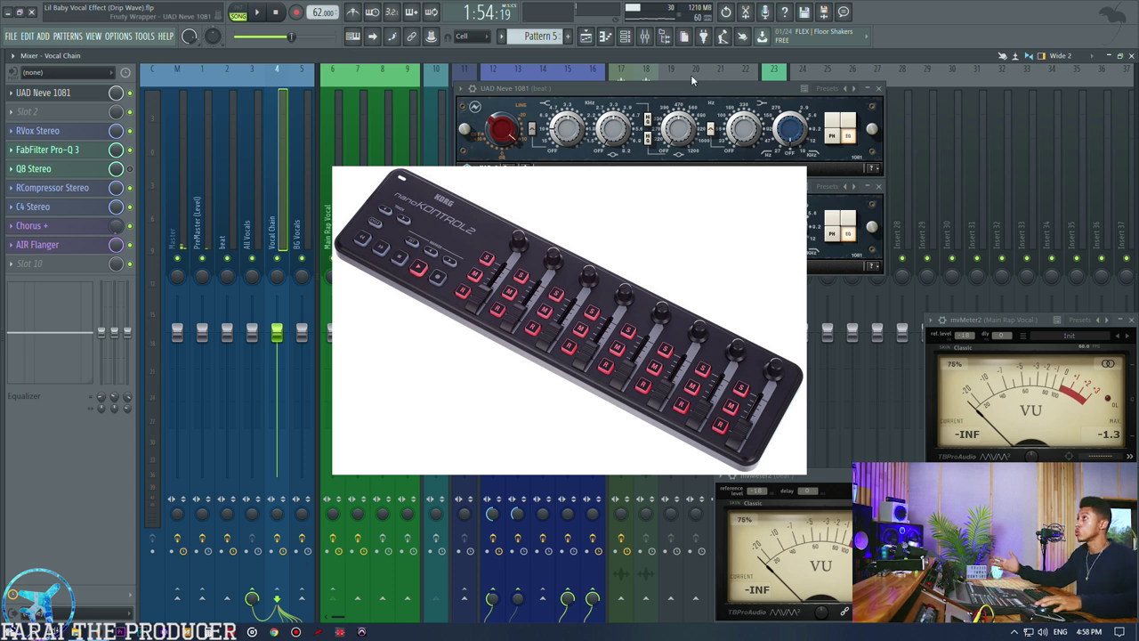
{"action": "left_click", "coordinate": [880, 187]}
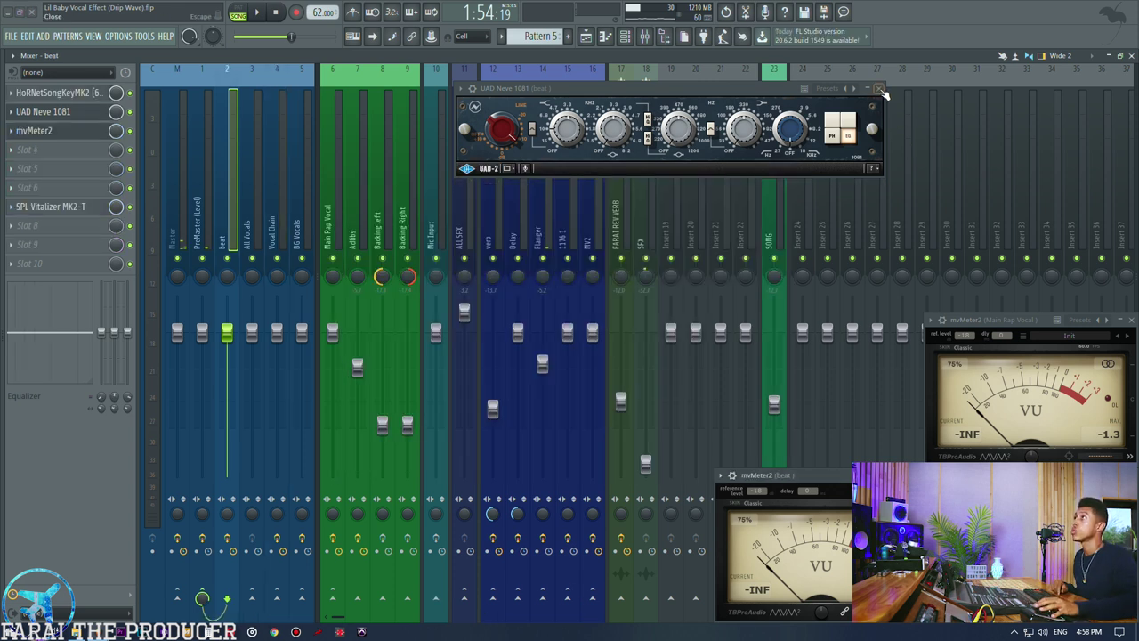
{"action": "left_click", "coordinate": [878, 88]}
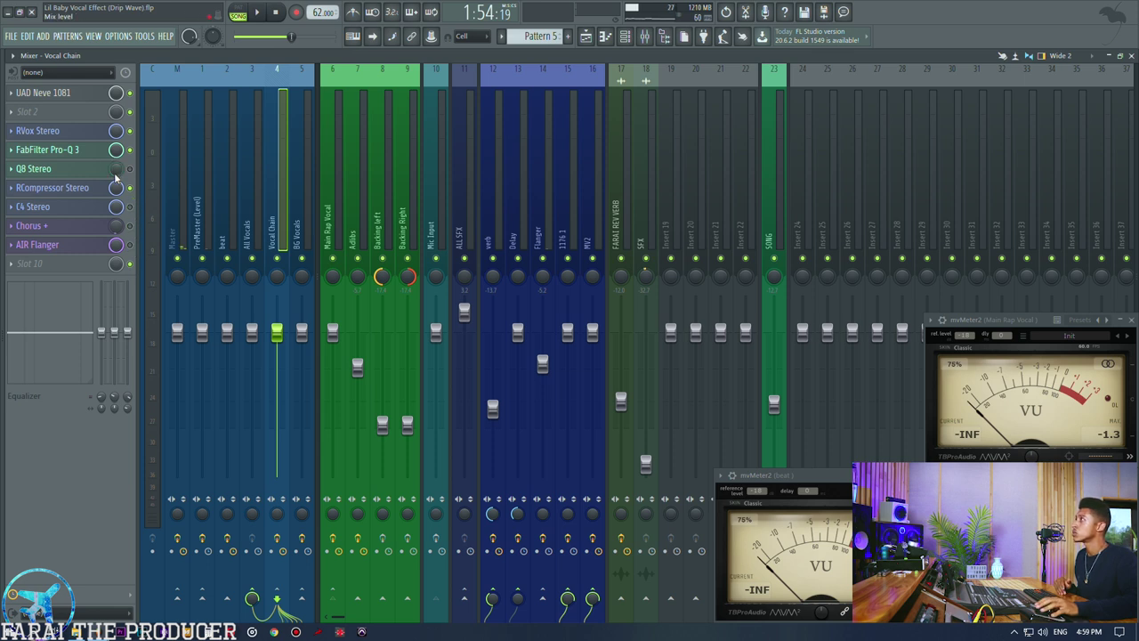
Play the song with several Vocal Chain effects bypassed to compare it with and without the UAD Neve 1081, and stop
{"action": "key", "text": "space"}
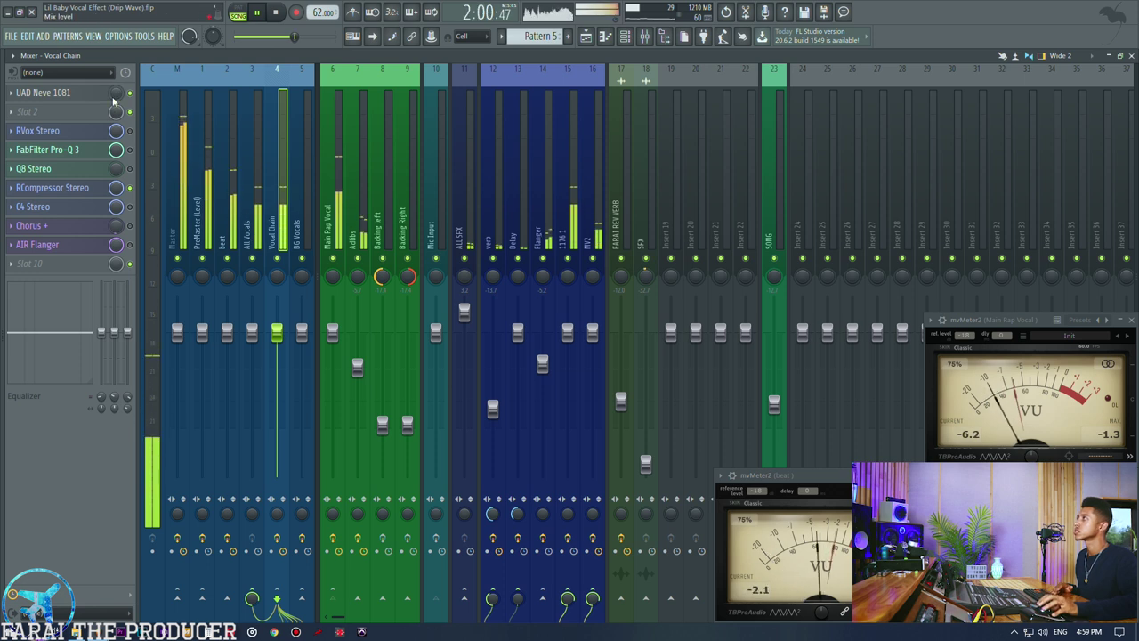
{"action": "key", "text": "space"}
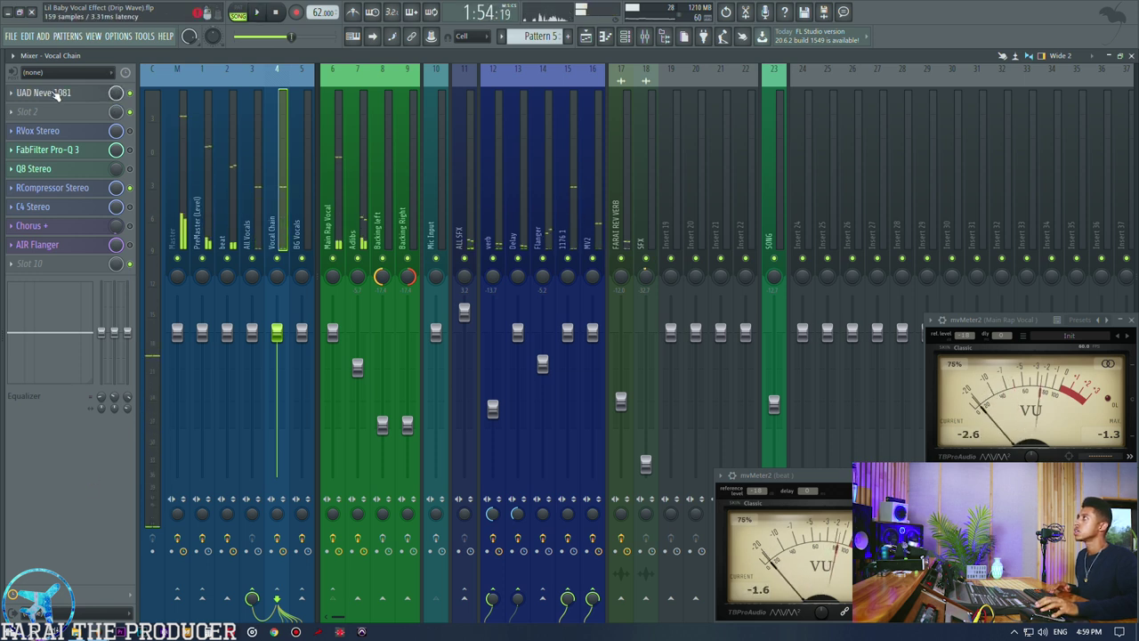
Open the Vocal Chain's UAD Neve 1081 and RVox Stereo windows and move RVox up over the Neve
{"action": "left_click", "coordinate": [43, 92]}
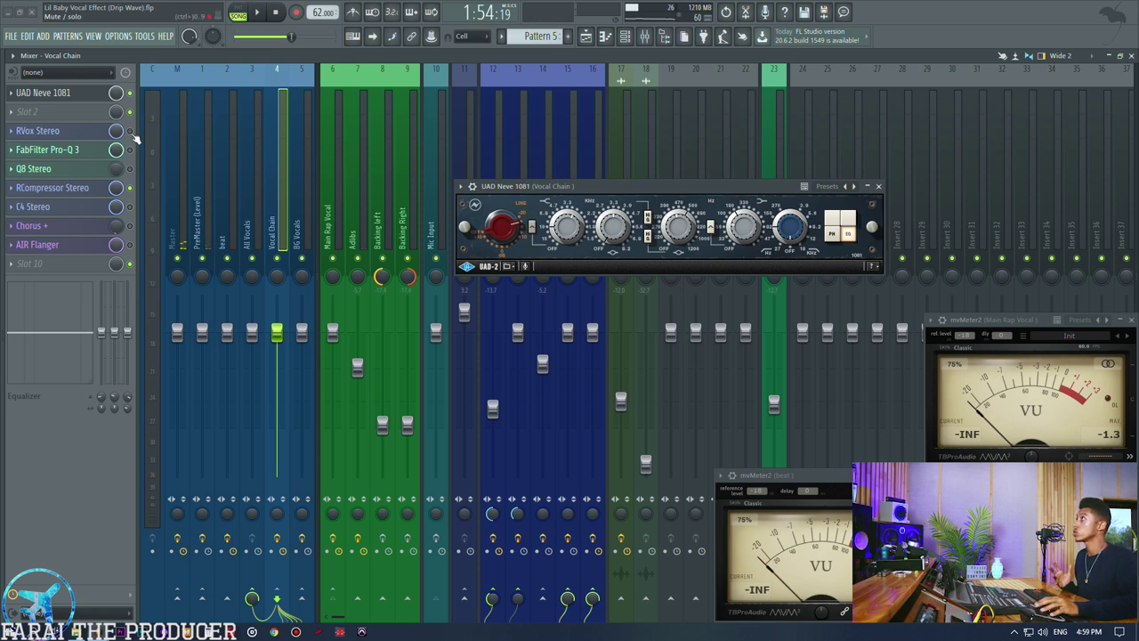
{"action": "left_click", "coordinate": [40, 131]}
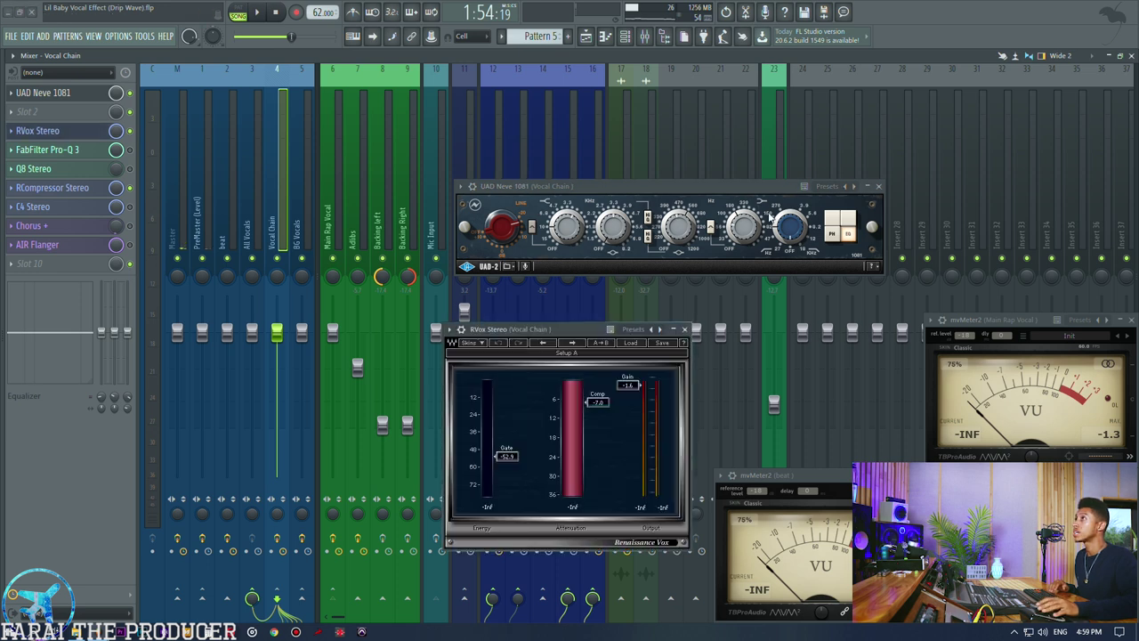
{"action": "left_click_drag", "start_coordinate": [537, 333], "coordinate": [554, 218]}
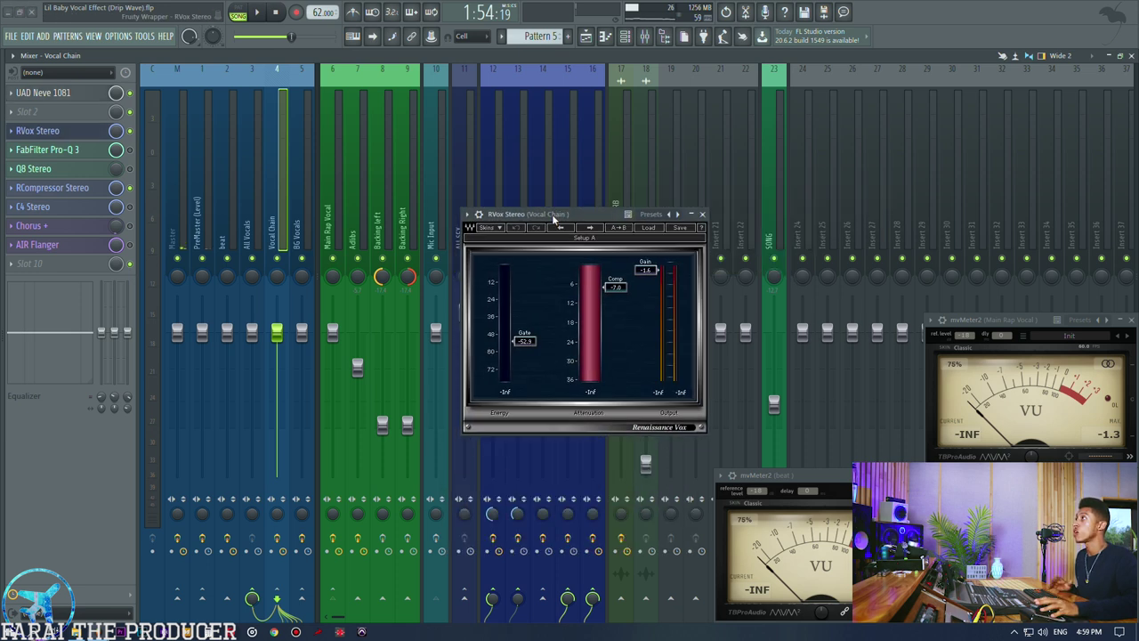
Enable RVox Stereo on the Vocal Chain, play the song to hear its compression, stop, and close its window
{"action": "key", "text": "space"}
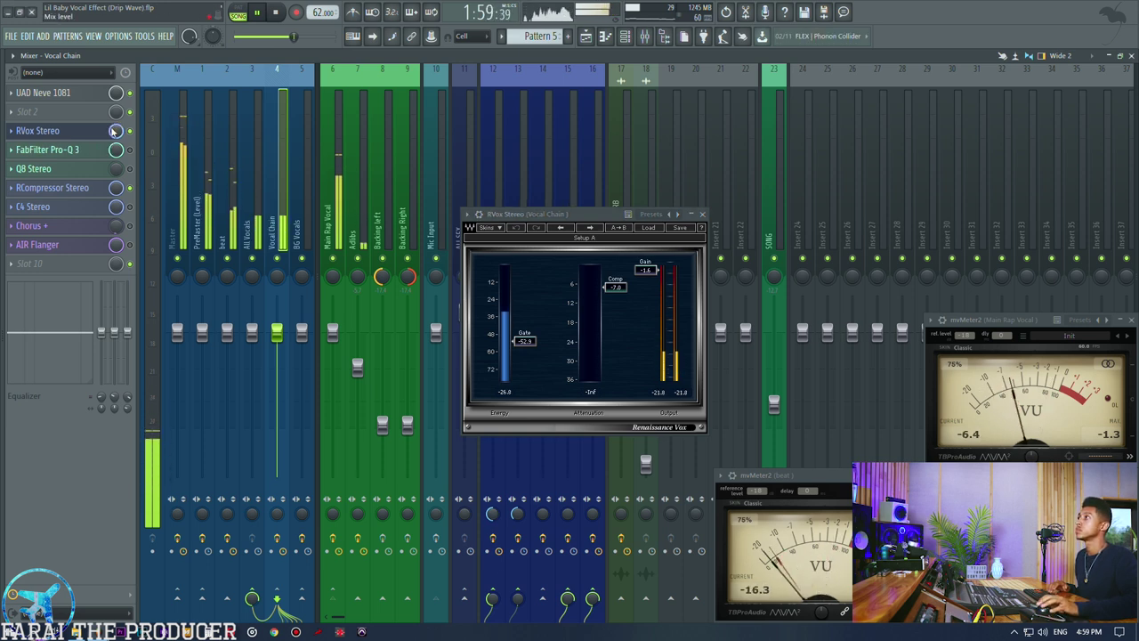
{"action": "left_click", "coordinate": [548, 215]}
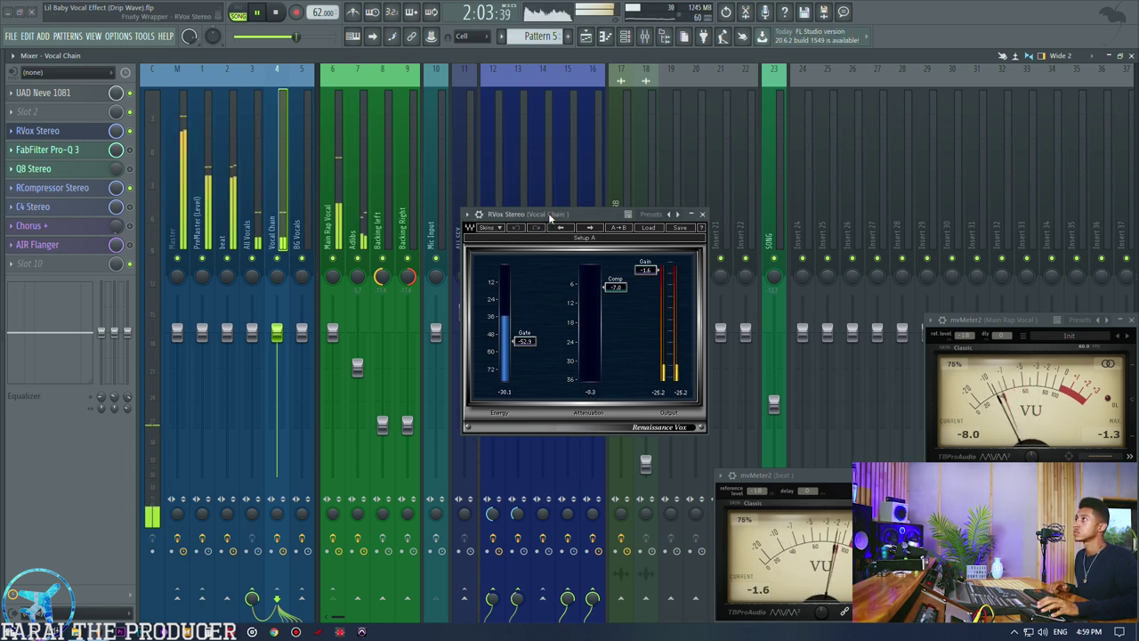
{"action": "key", "text": "space"}
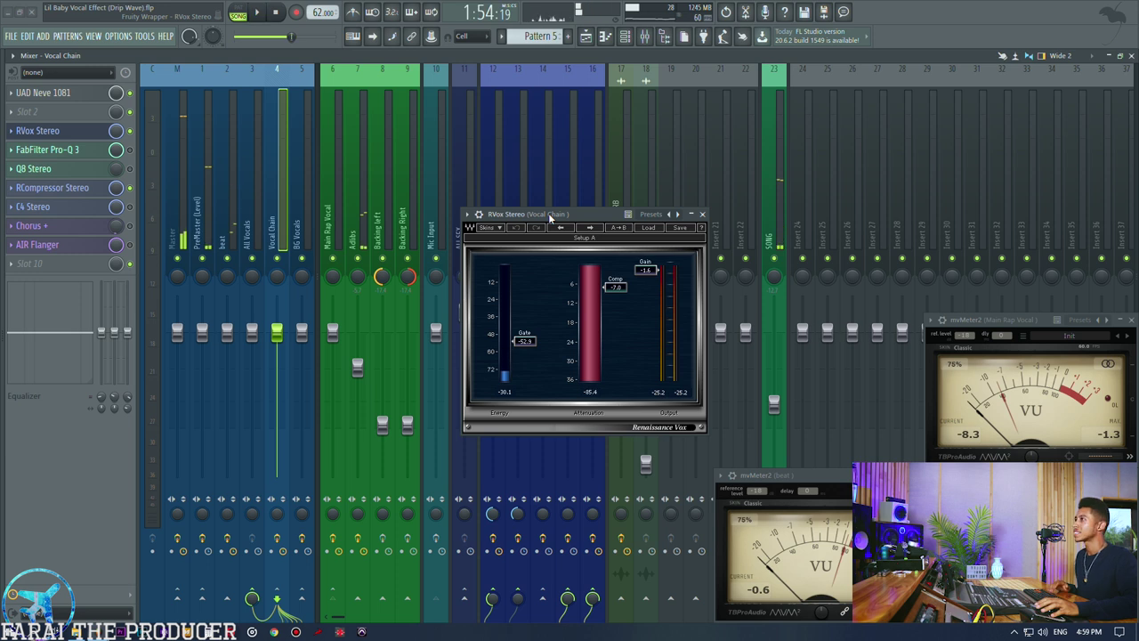
{"action": "key", "text": "space"}
{"action": "mouse_move", "coordinate": [575, 216]}
{"action": "left_mouse_down"}
{"action": "mouse_move", "coordinate": [565, 309]}
{"action": "mouse_move", "coordinate": [569, 210]}
{"action": "left_mouse_up"}
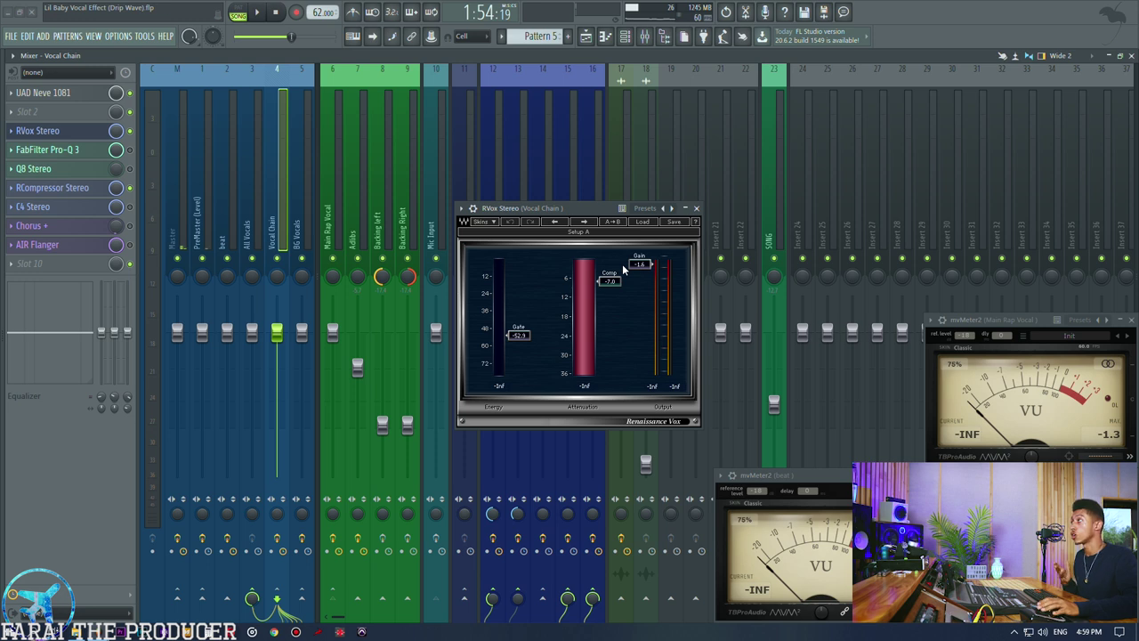
{"action": "left_click", "coordinate": [46, 131]}
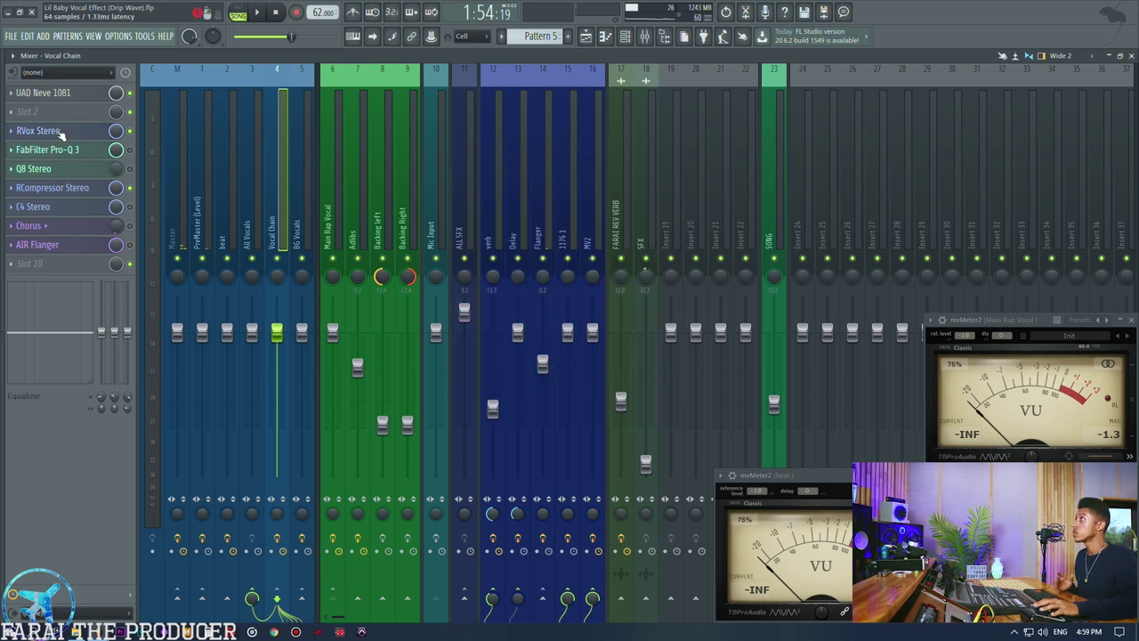
Enable and open the Vocal Chain's FabFilter Pro-Q 3, reposition its window, and briefly revisit the UAD Neve 1081
{"action": "left_click", "coordinate": [112, 152]}
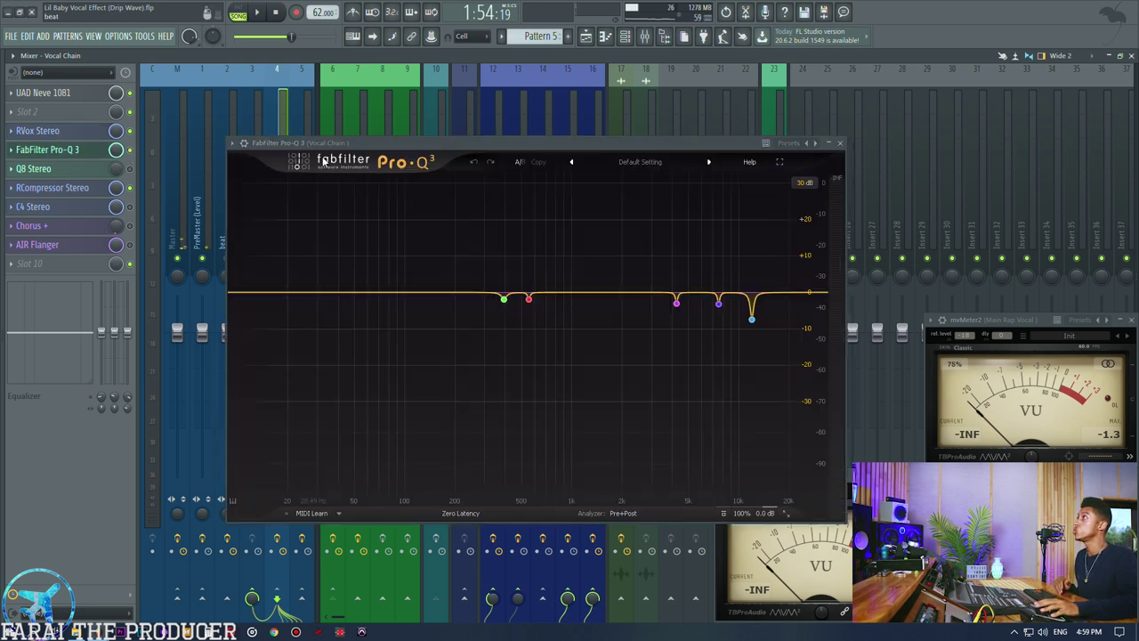
{"action": "left_click_drag", "start_coordinate": [337, 146], "coordinate": [366, 131]}
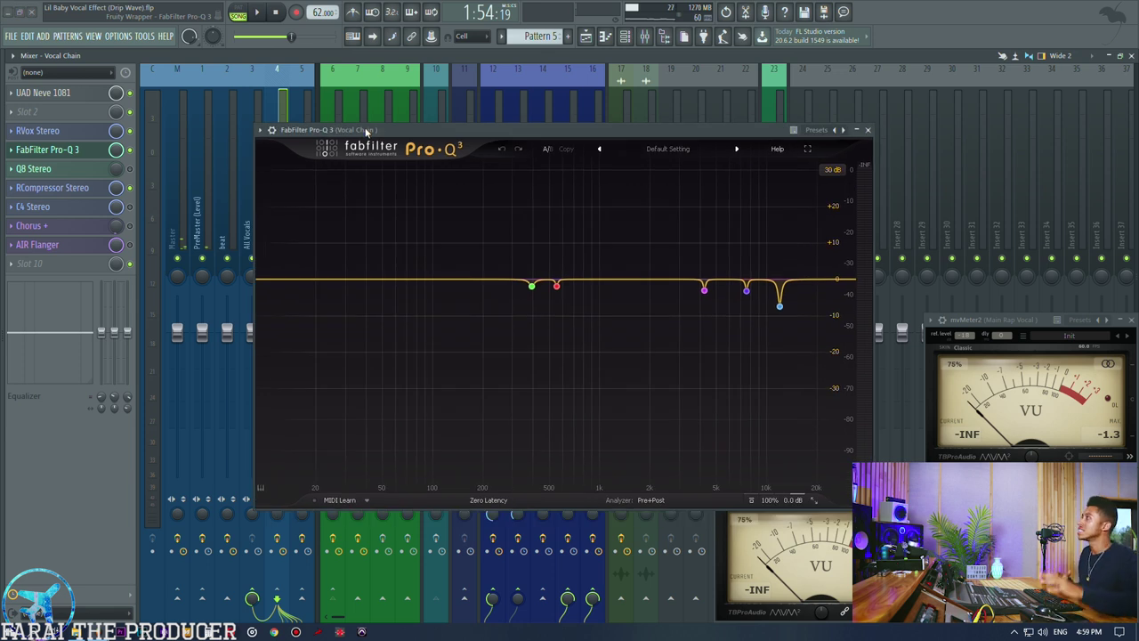
{"action": "left_click", "coordinate": [59, 173]}
{"action": "left_click", "coordinate": [59, 174]}
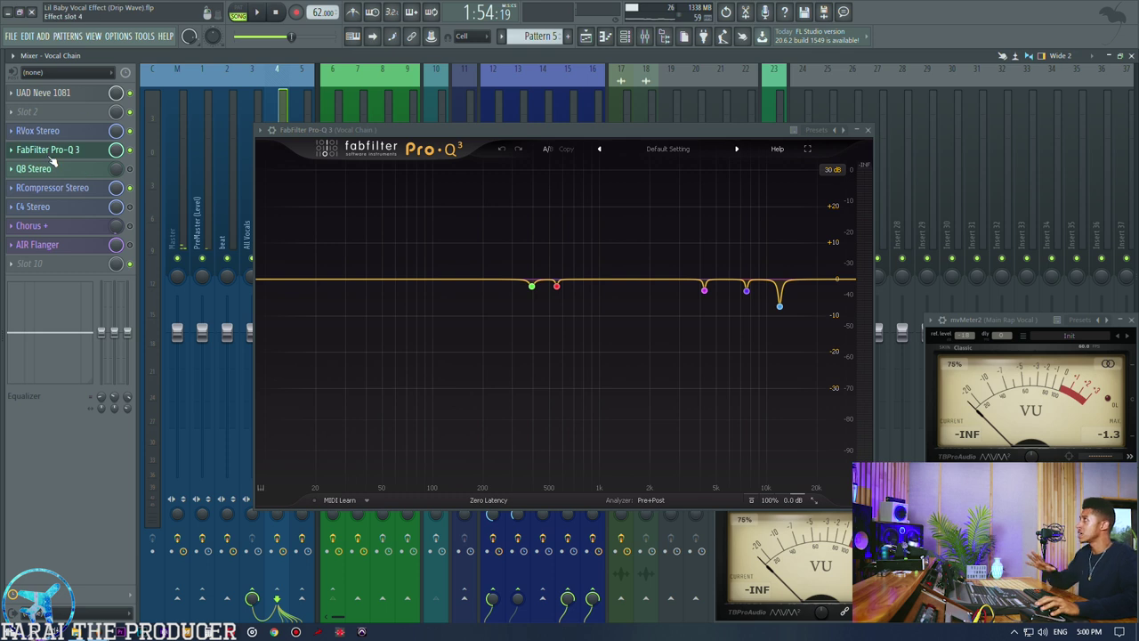
{"action": "left_click_drag", "start_coordinate": [367, 141], "coordinate": [372, 131]}
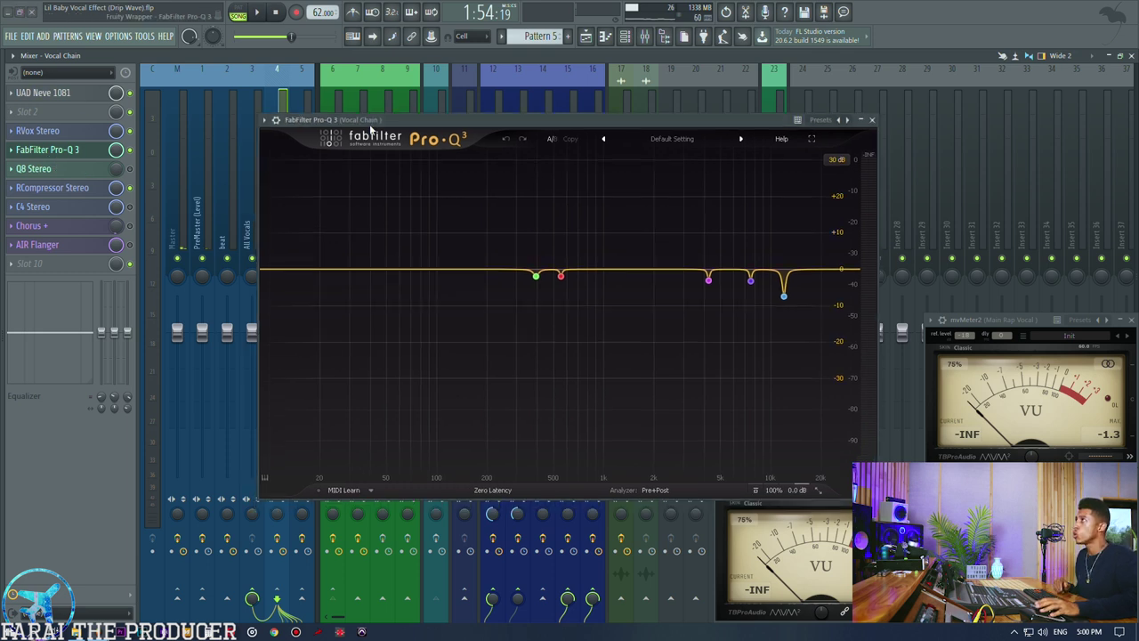
{"action": "left_click", "coordinate": [69, 93]}
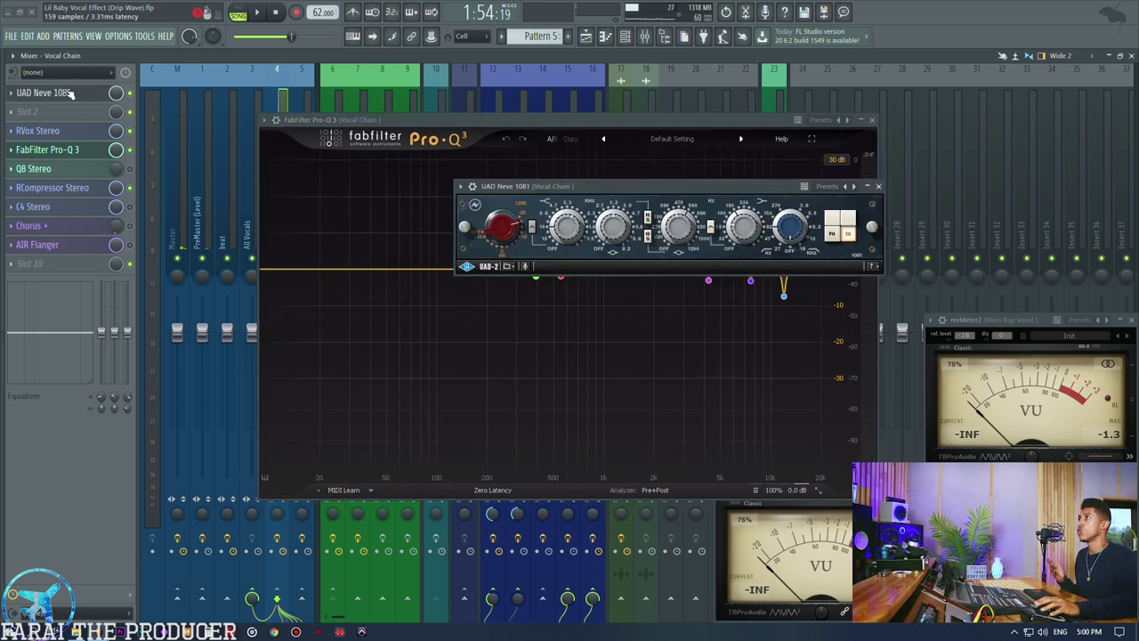
{"action": "left_click", "coordinate": [69, 94]}
{"action": "left_click_drag", "start_coordinate": [496, 118], "coordinate": [534, 123]}
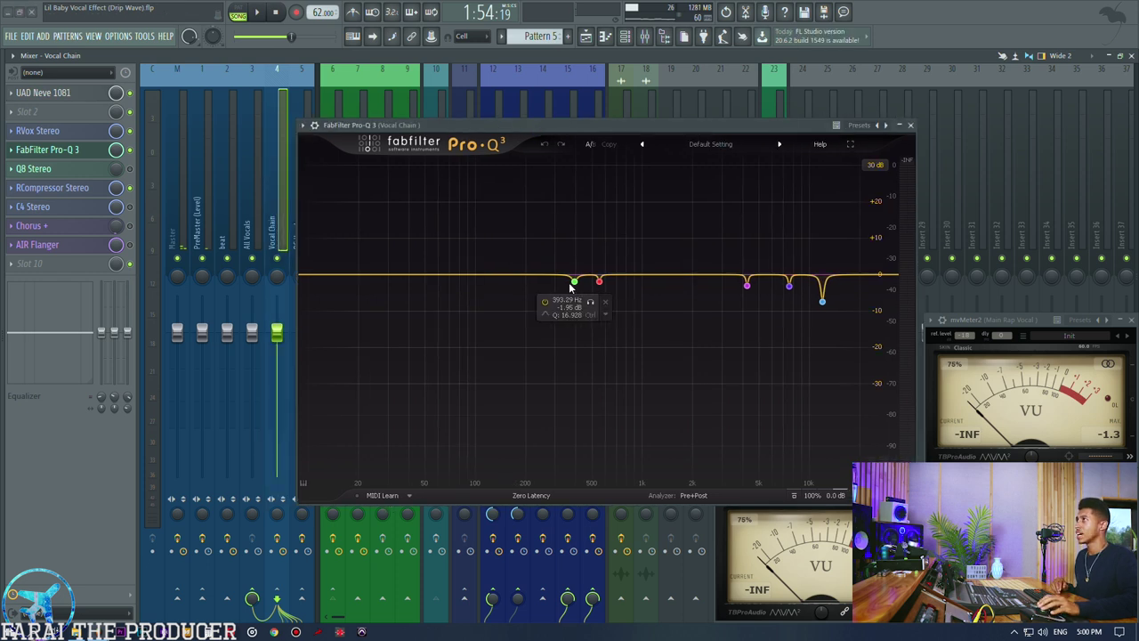
Set the Pro-Q 3 display range to 12 dB and inspect its narrow cuts, including the 12004 Hz band
{"action": "left_click", "coordinate": [875, 164]}
{"action": "left_click", "coordinate": [878, 204]}
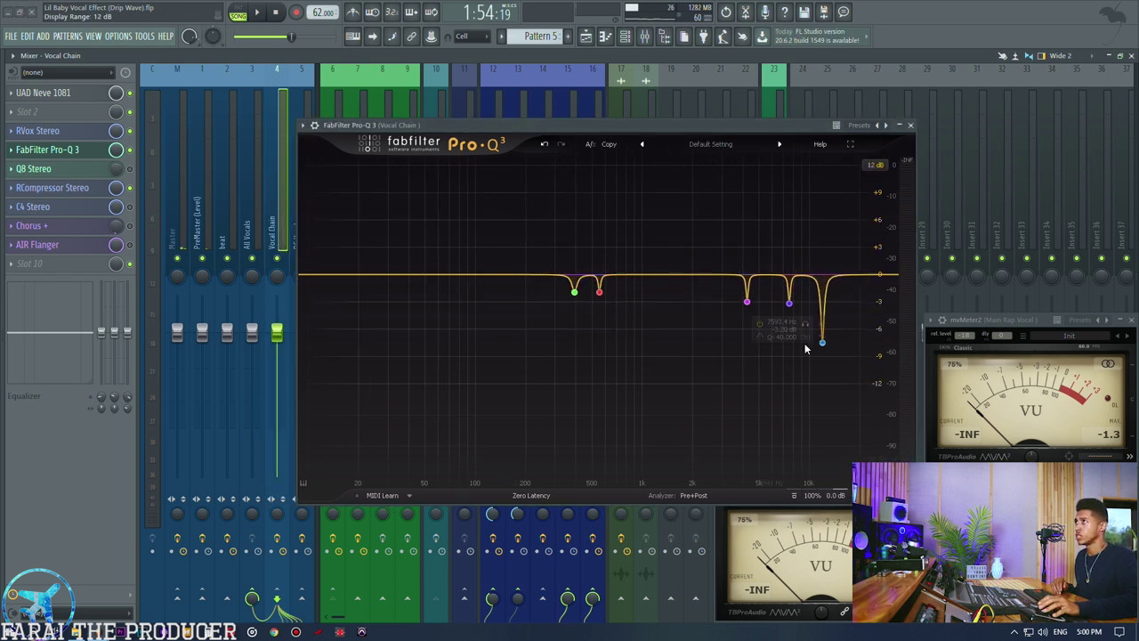
{"action": "left_click", "coordinate": [824, 344]}
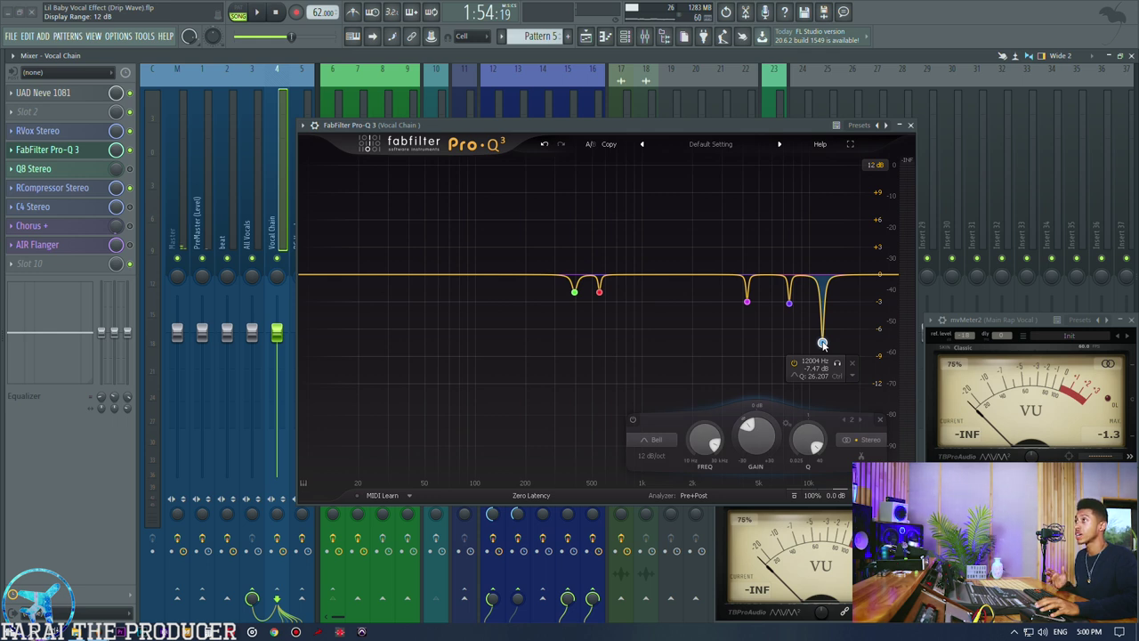
{"action": "mouse_move", "coordinate": [790, 318]}
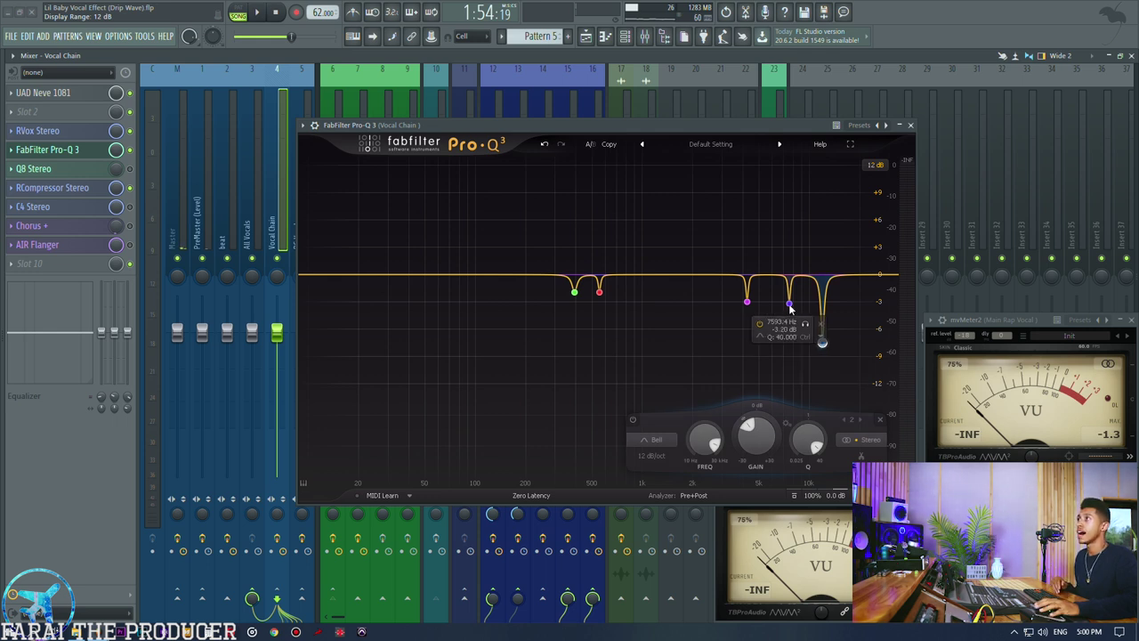
{"action": "mouse_move", "coordinate": [605, 298]}
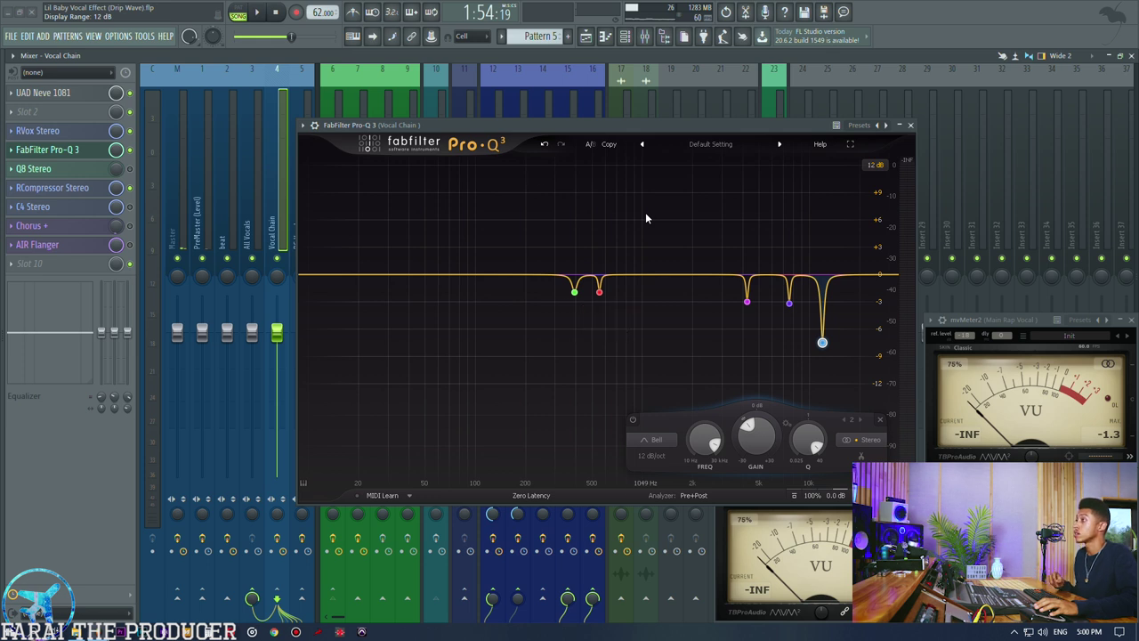
Play the song while comparing the mix level of FabFilter Pro-Q 3, reopen its window, and stop
{"action": "left_click", "coordinate": [90, 151]}
{"action": "key", "text": "space"}
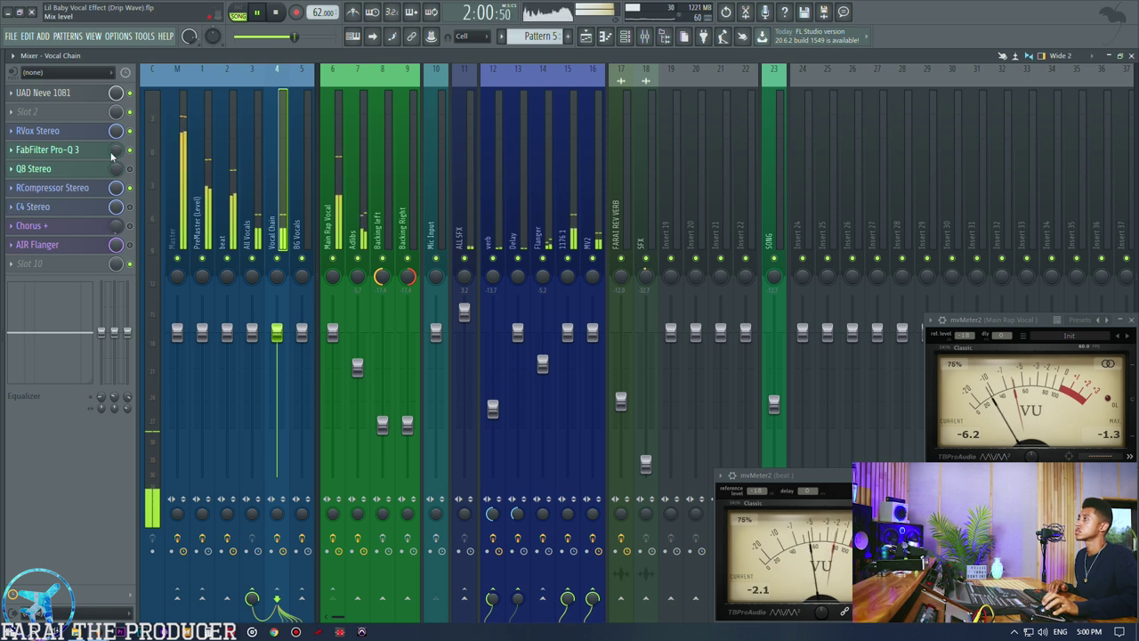
{"action": "left_click", "coordinate": [83, 153]}
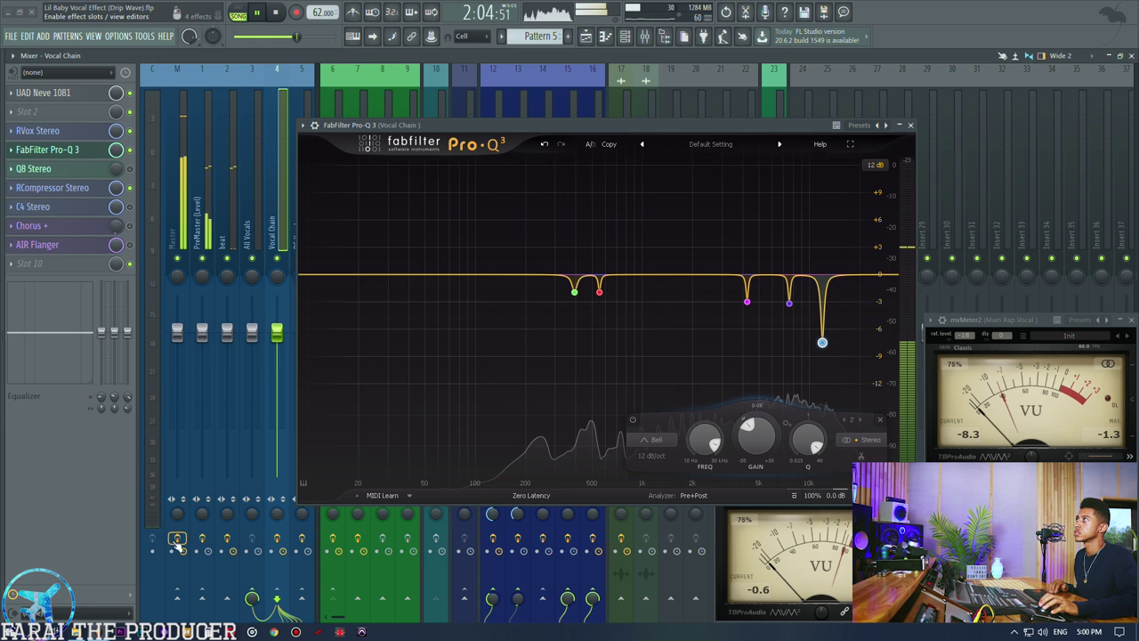
{"action": "key", "text": "space"}
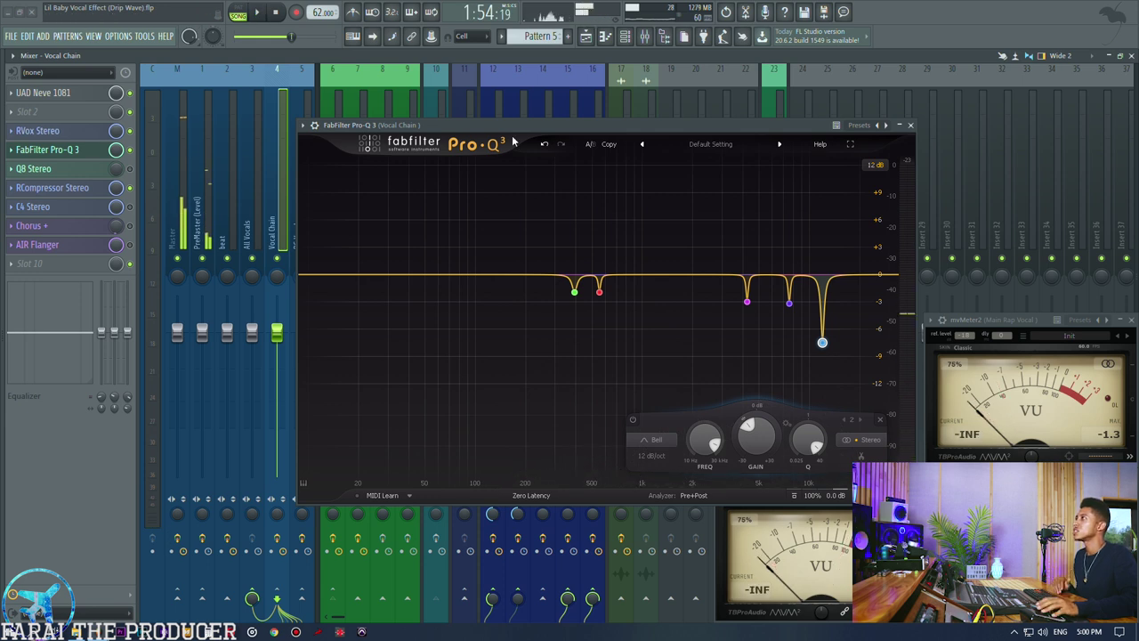
Open RCompressor Stereo on the Vocal Chain and play the song to watch its gain reduction, stopping when done
{"action": "left_click_drag", "start_coordinate": [522, 129], "coordinate": [467, 104]}
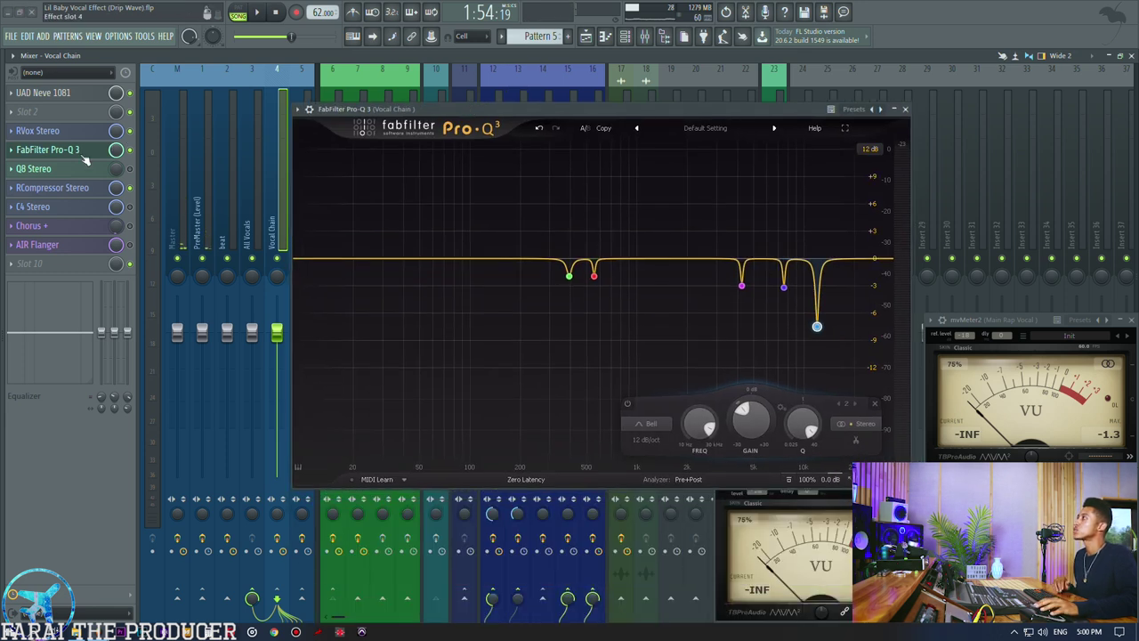
{"action": "left_click", "coordinate": [87, 193]}
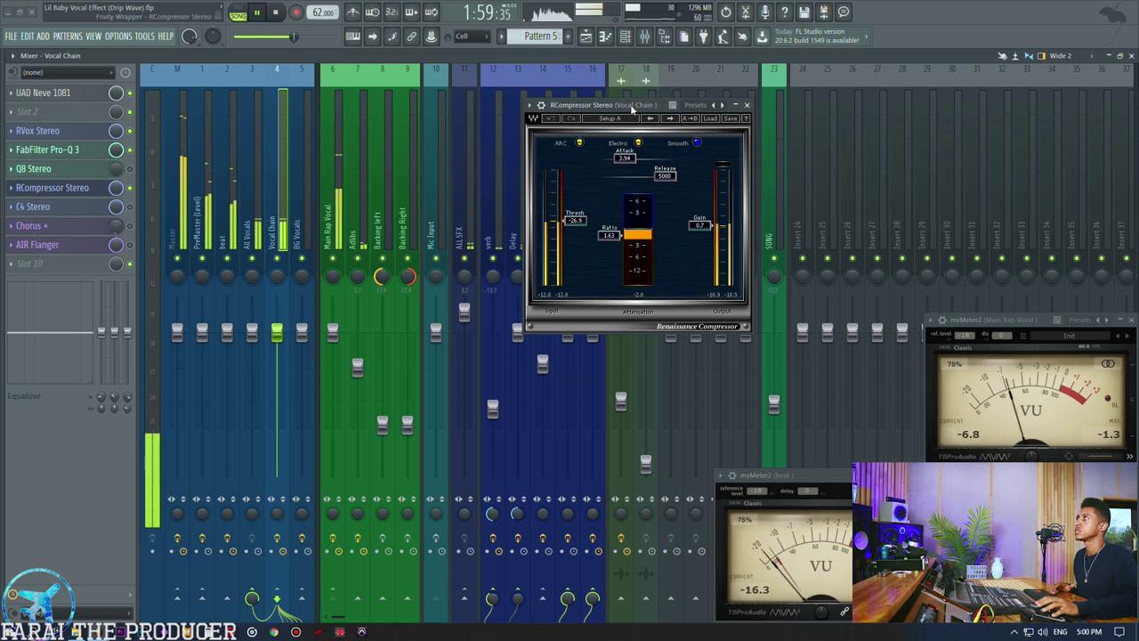
{"action": "key", "text": "space"}
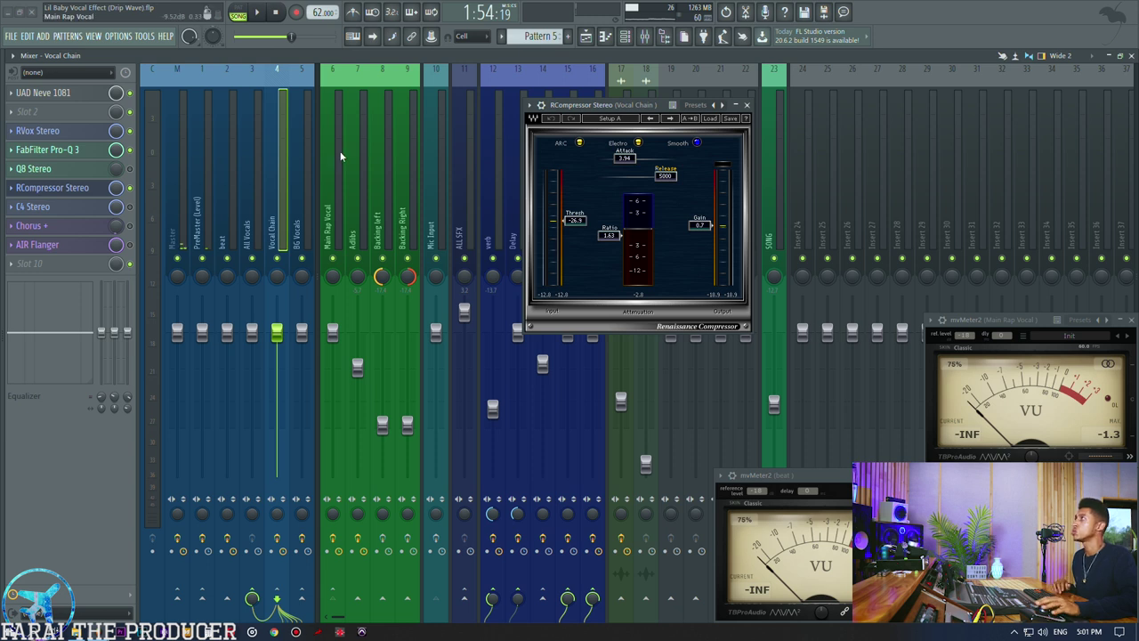
Replace the RCompressor window with an enabled C4 Stereo and play the song to watch its multiband processing, then stop
{"action": "left_click", "coordinate": [82, 210]}
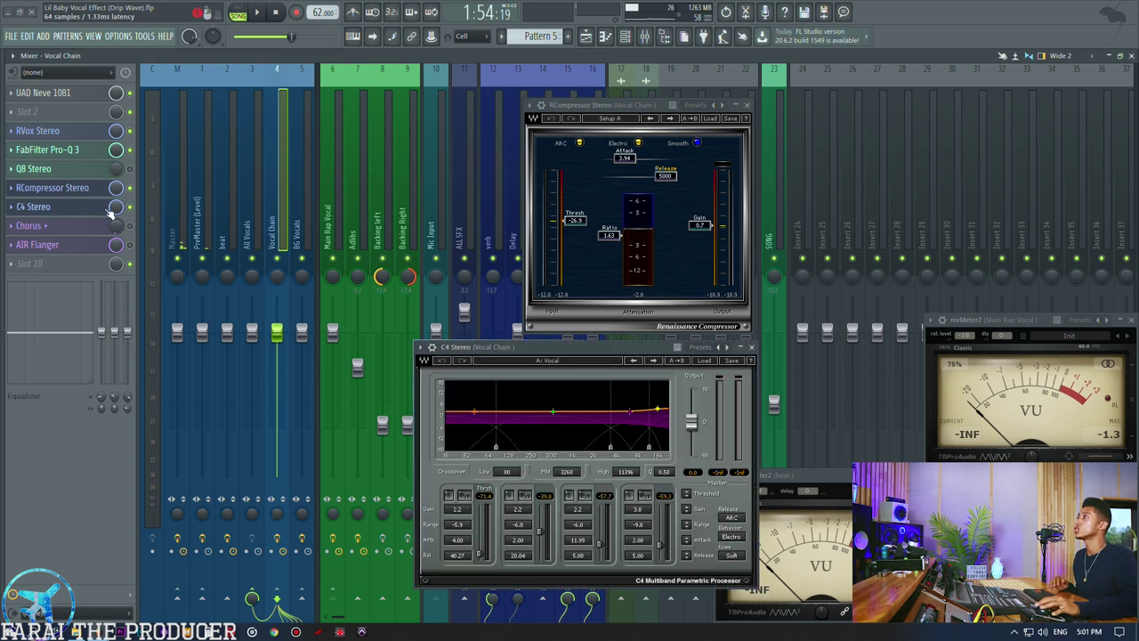
{"action": "left_click", "coordinate": [747, 105]}
{"action": "left_click_drag", "start_coordinate": [536, 347], "coordinate": [529, 255]}
{"action": "key", "text": "space"}
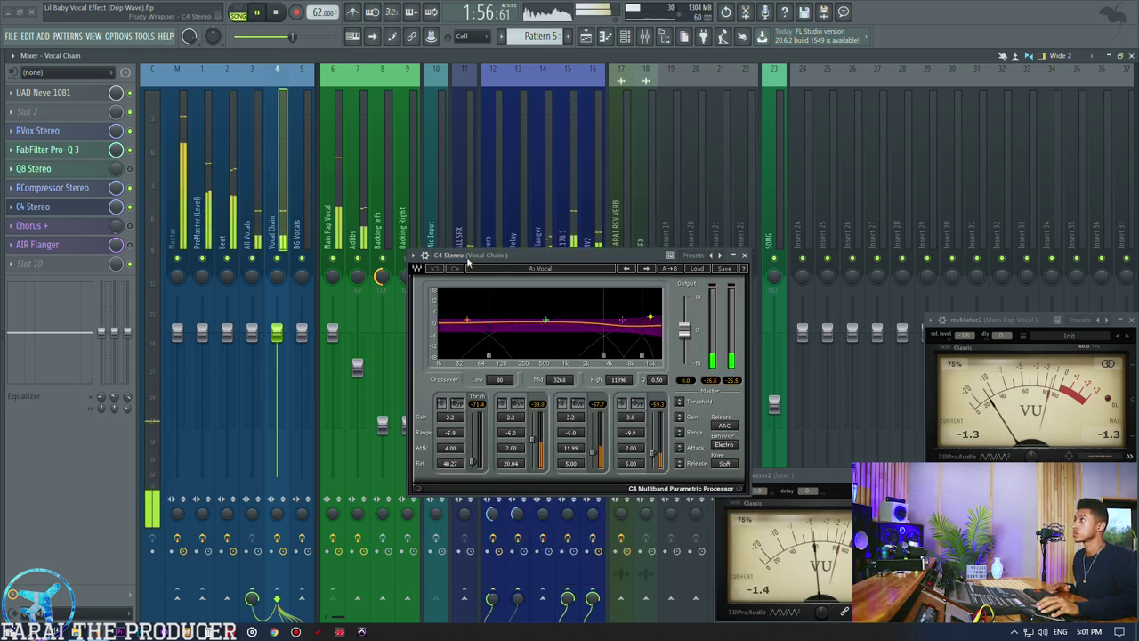
{"action": "left_click_drag", "start_coordinate": [469, 257], "coordinate": [470, 238]}
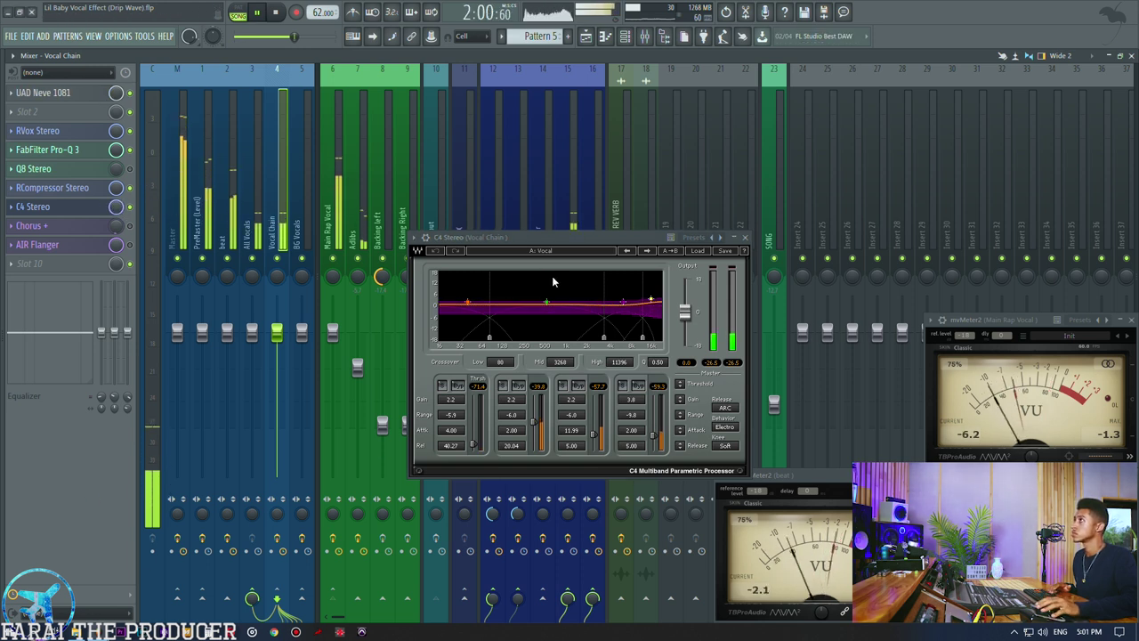
{"action": "key", "text": "space"}
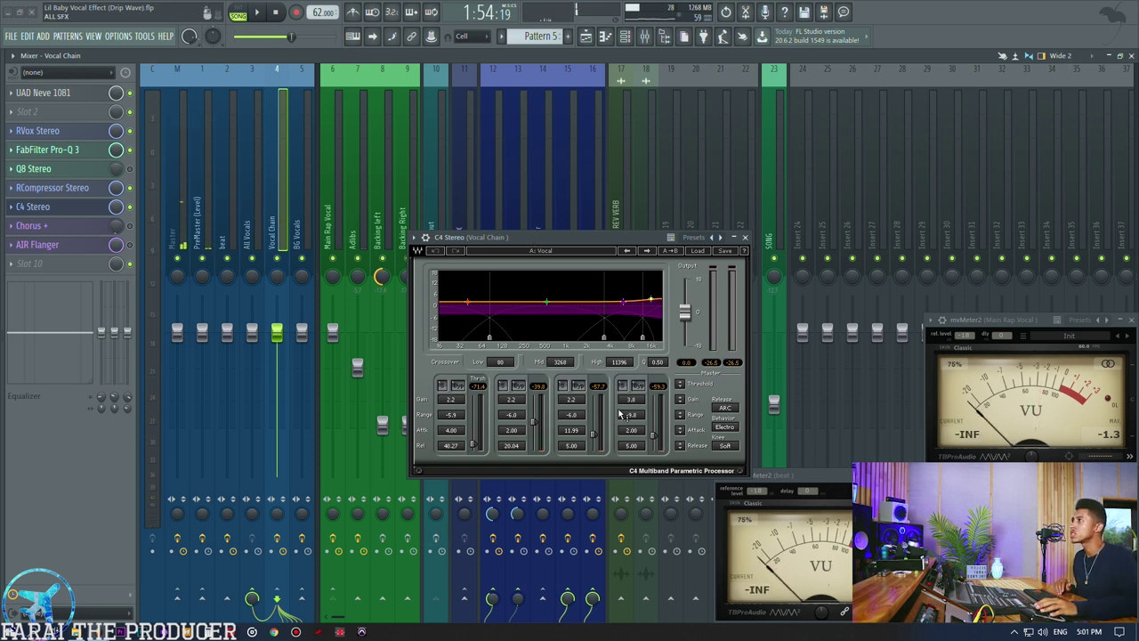
Undo the adjustment just made in C4 Stereo and close its plugin window
{"action": "left_click_drag", "start_coordinate": [638, 403], "coordinate": [493, 299]}
{"action": "left_click", "coordinate": [434, 252]}
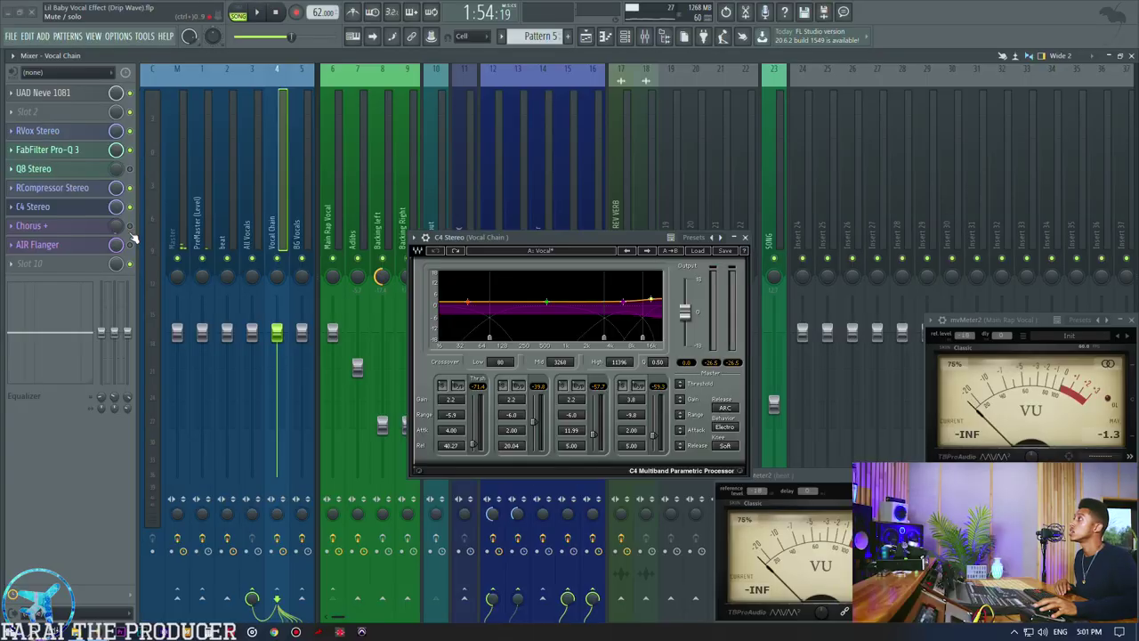
{"action": "left_click", "coordinate": [74, 207]}
{"action": "left_click", "coordinate": [74, 206]}
{"action": "left_click", "coordinate": [75, 207]}
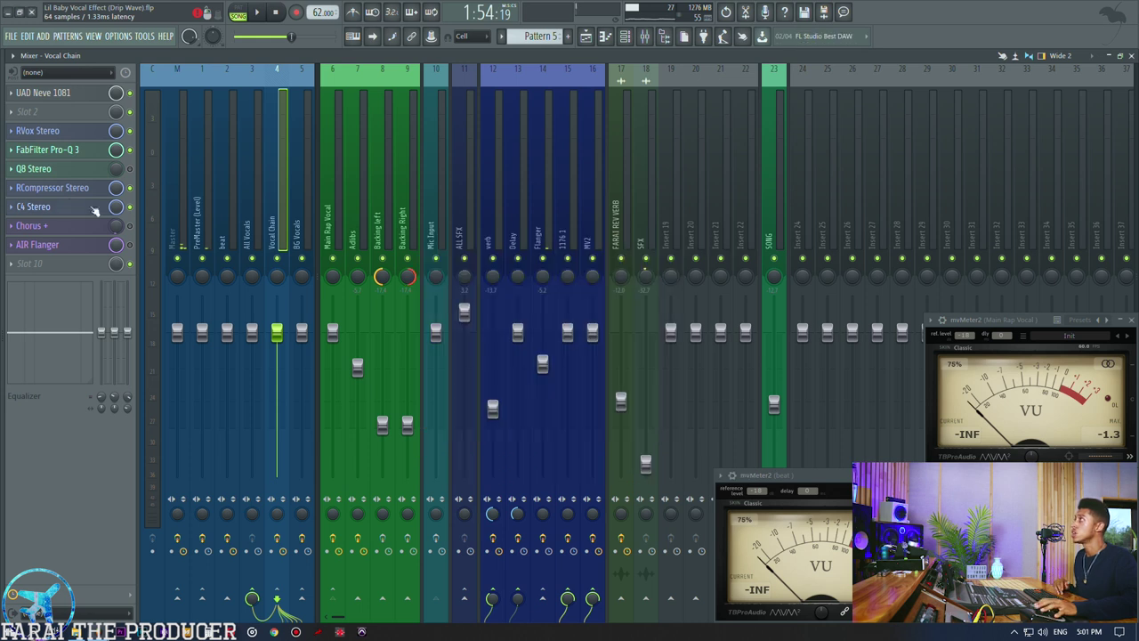
Enable and open Chorus + and AIR Flanger on the Vocal Chain, arranging Chorus + directly below the flanger
{"action": "left_click", "coordinate": [89, 229]}
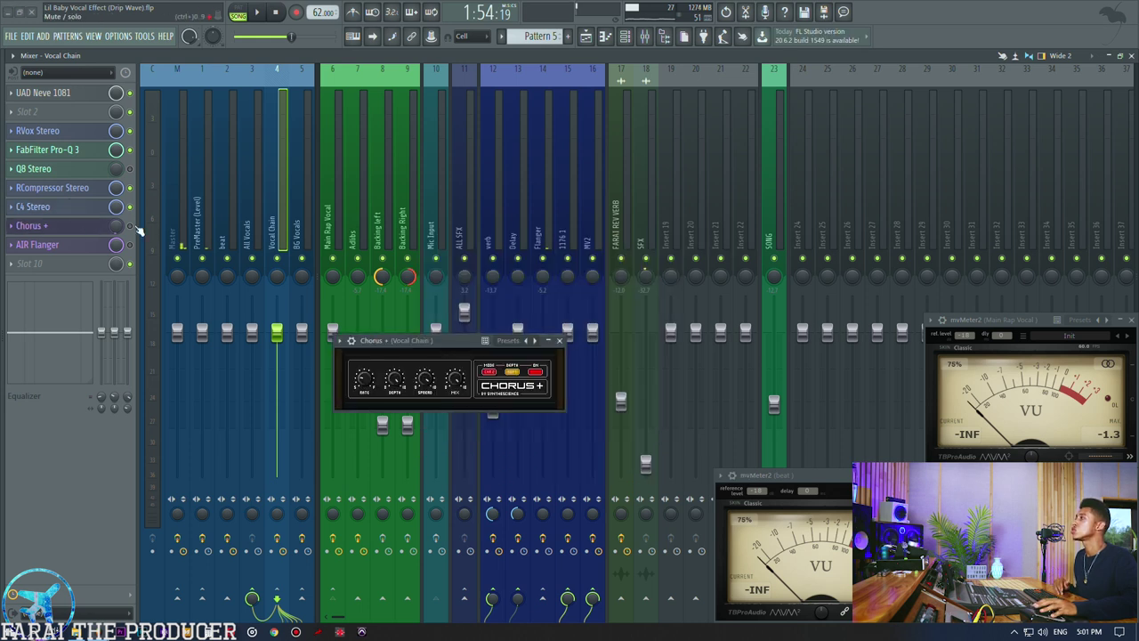
{"action": "left_click", "coordinate": [90, 247]}
{"action": "left_click_drag", "start_coordinate": [540, 151], "coordinate": [612, 138]}
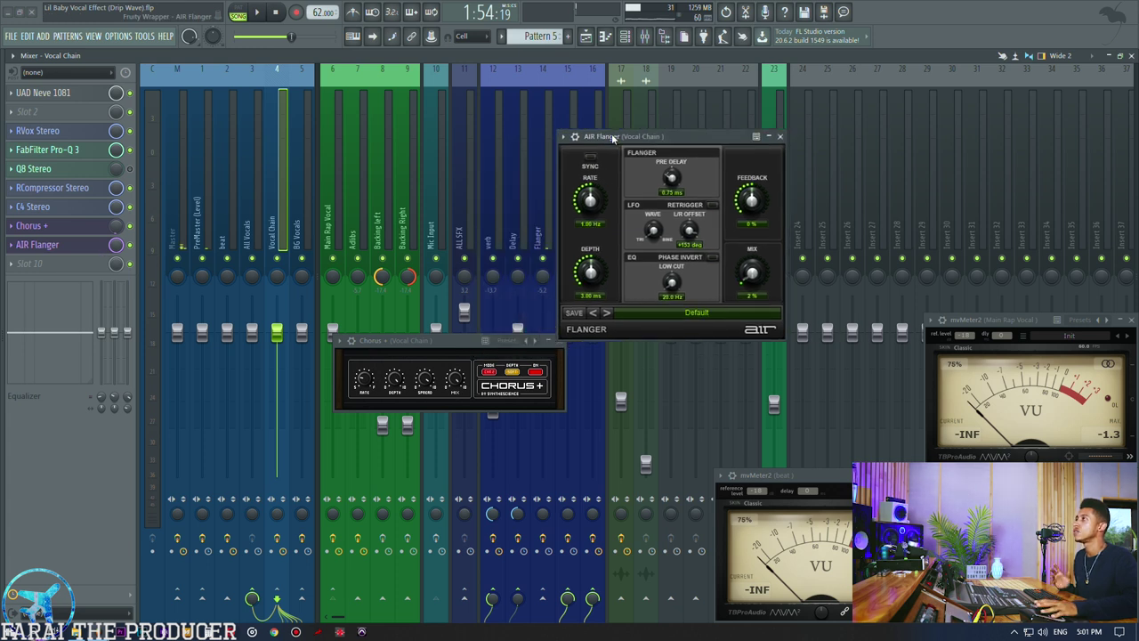
{"action": "left_click_drag", "start_coordinate": [438, 340], "coordinate": [671, 353]}
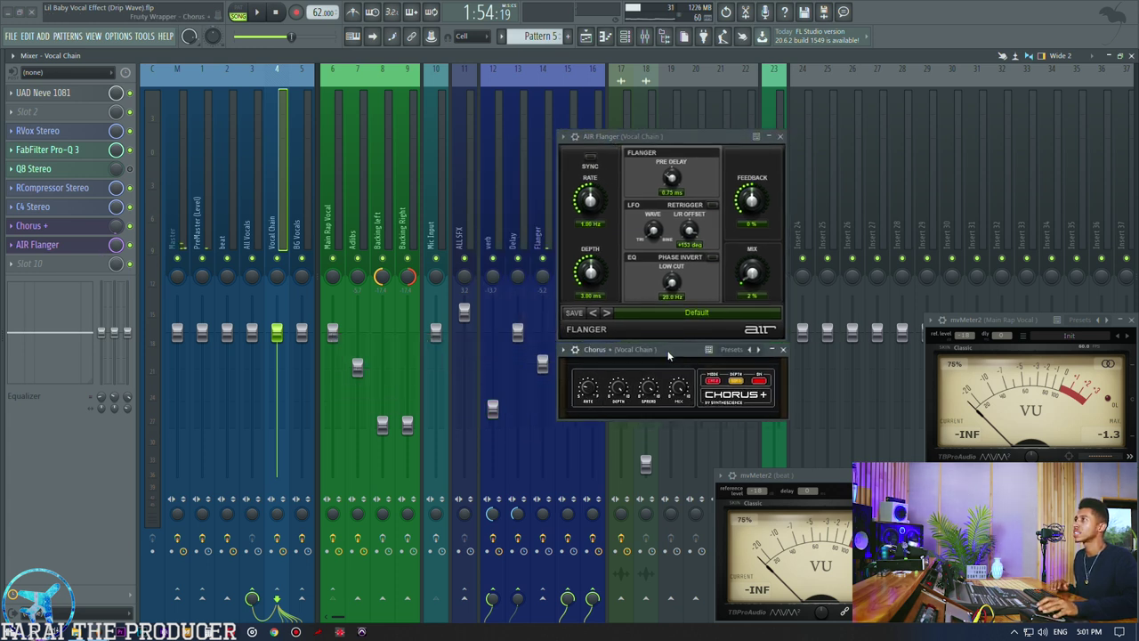
Check the wrapper settings of Chorus + for its plugin details and return to its controls
{"action": "left_click", "coordinate": [575, 348]}
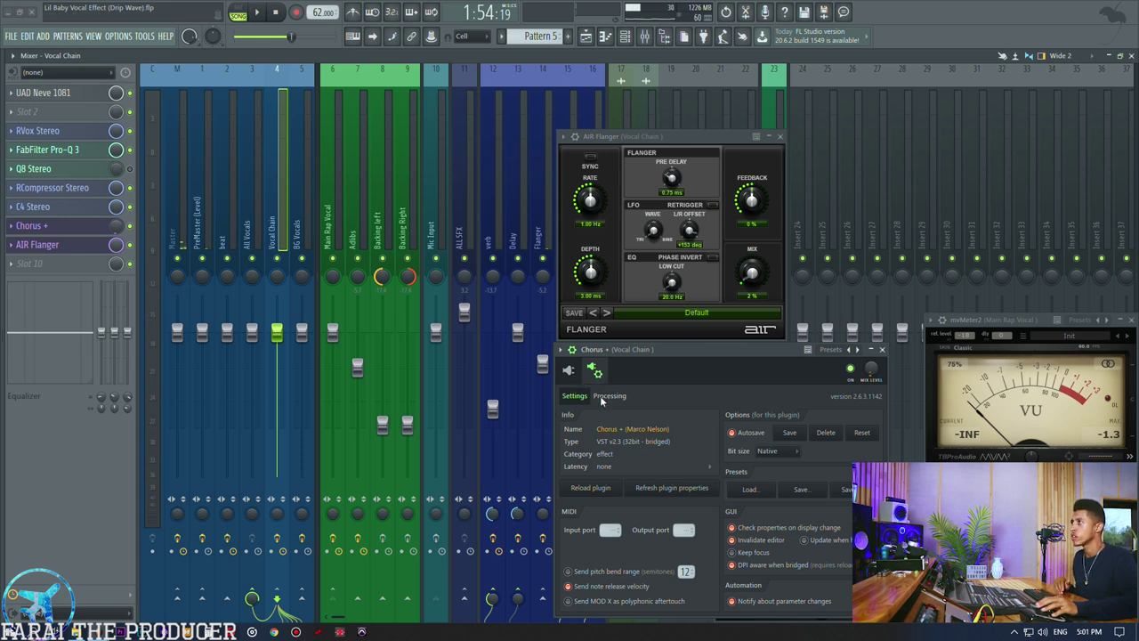
{"action": "left_click", "coordinate": [573, 350]}
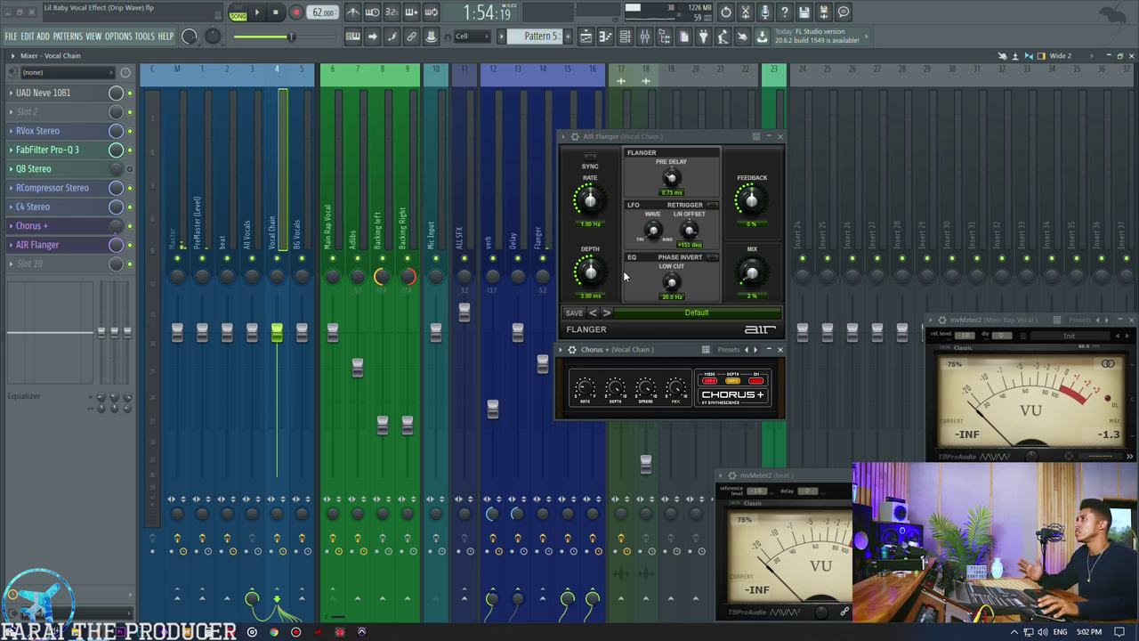
Play the song to audition Chorus + and AIR Flanger on the Vocal Chain, stop playback, and close both plugin windows
{"action": "mouse_move", "coordinate": [635, 132]}
{"action": "left_mouse_down"}
{"action": "mouse_move", "coordinate": [631, 122]}
{"action": "mouse_move", "coordinate": [632, 132]}
{"action": "left_mouse_up"}
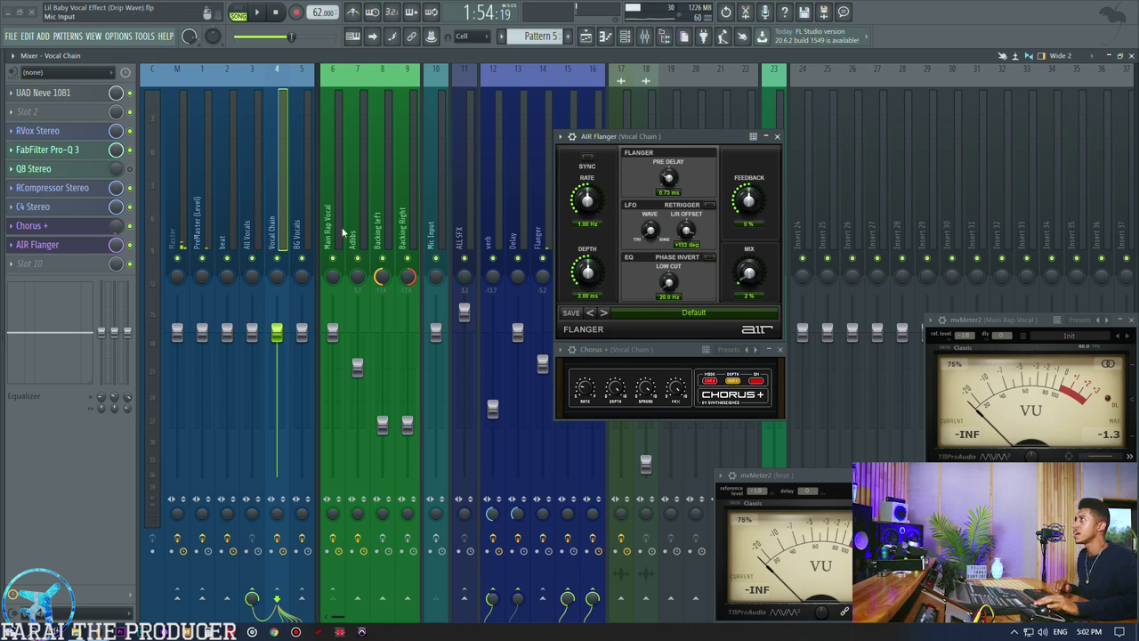
{"action": "key", "text": "space"}
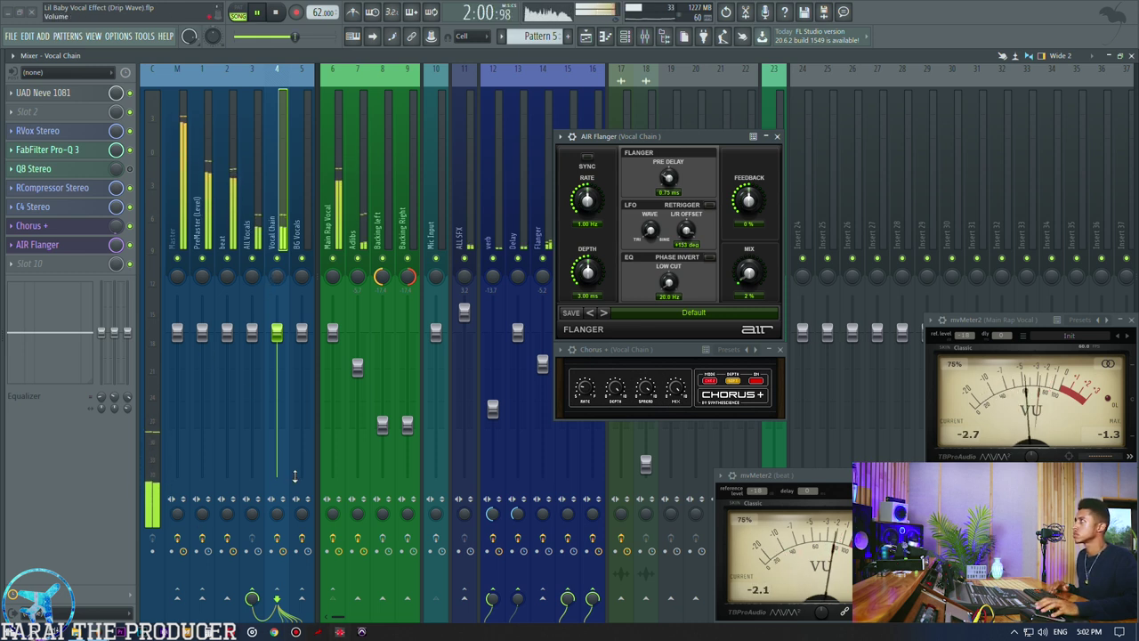
{"action": "key", "text": "space"}
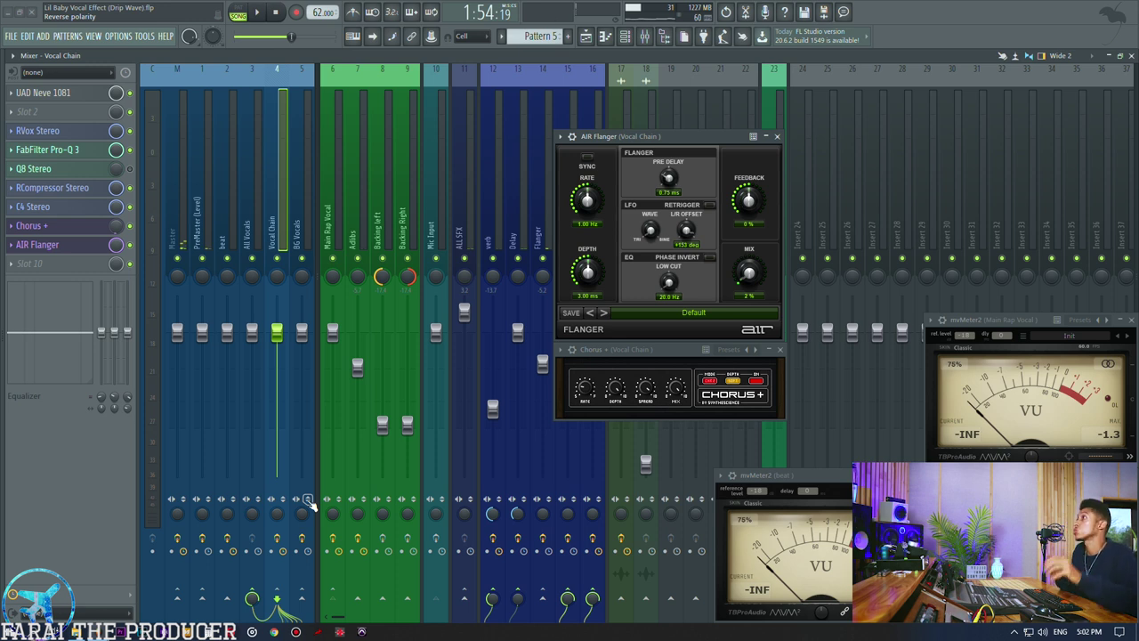
{"action": "left_click", "coordinate": [780, 350]}
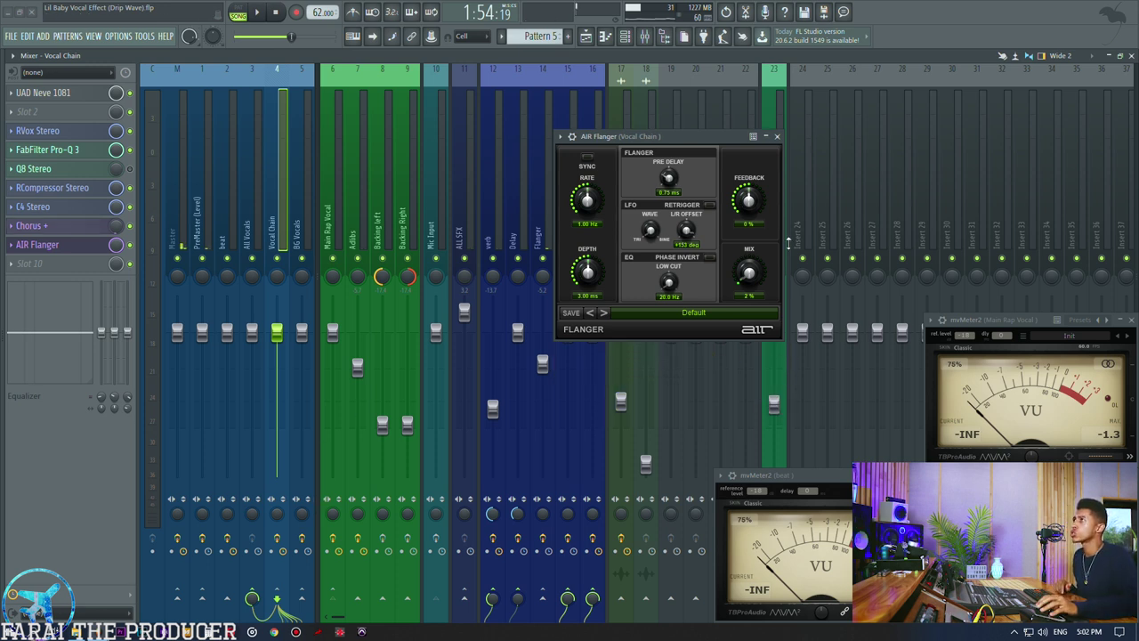
{"action": "left_click", "coordinate": [778, 136]}
Mute the Backing left and Backing Right mixer tracks
{"action": "left_click", "coordinate": [281, 140]}
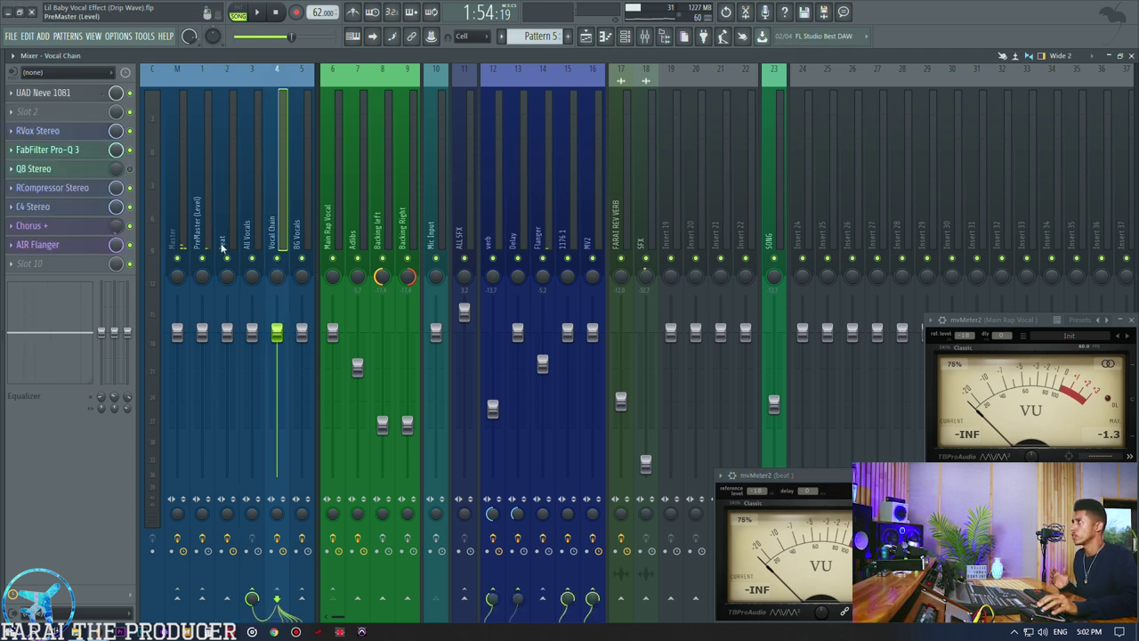
{"action": "left_click", "coordinate": [261, 217]}
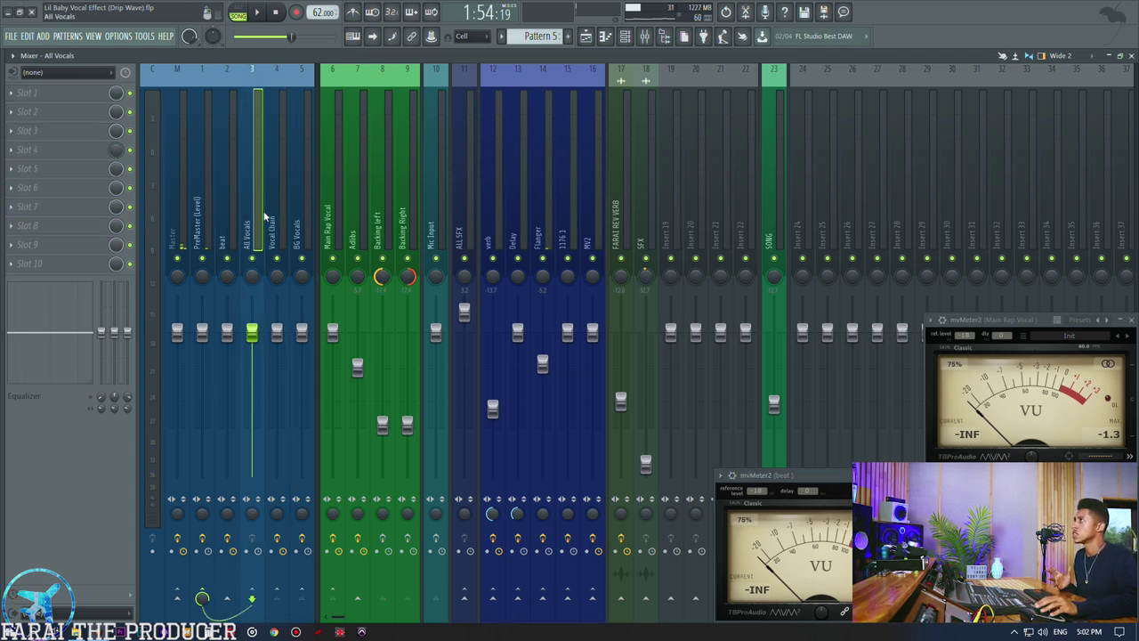
{"action": "left_click", "coordinate": [381, 211]}
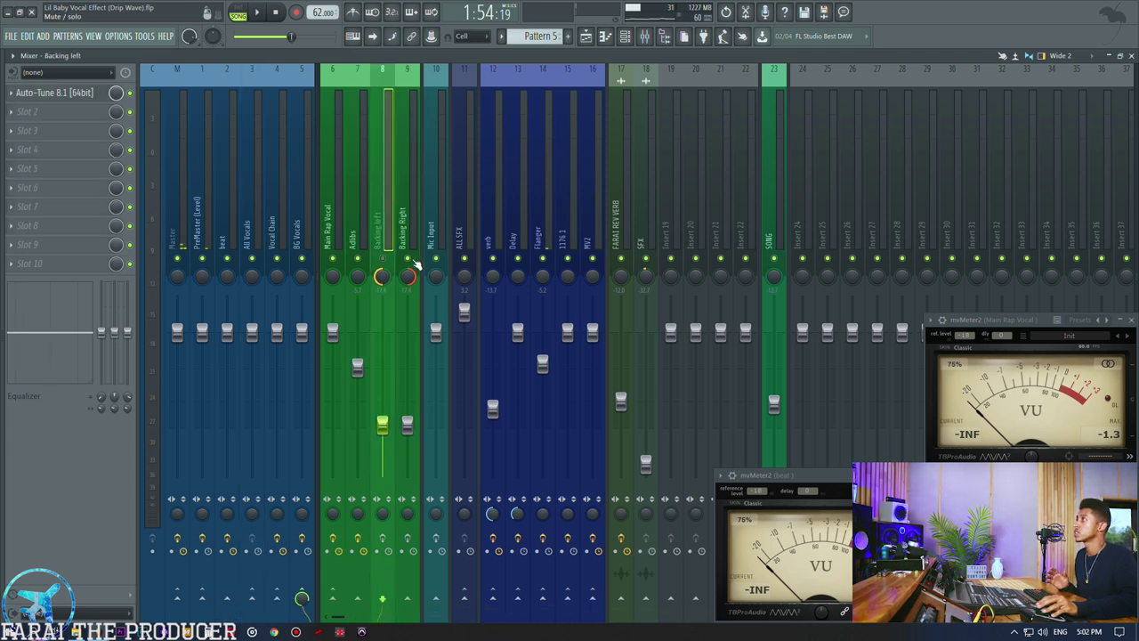
Open RCompressor Stereo on the Adlibs mixer track and place the playlist playback position at bar 25
{"action": "left_click", "coordinate": [360, 197]}
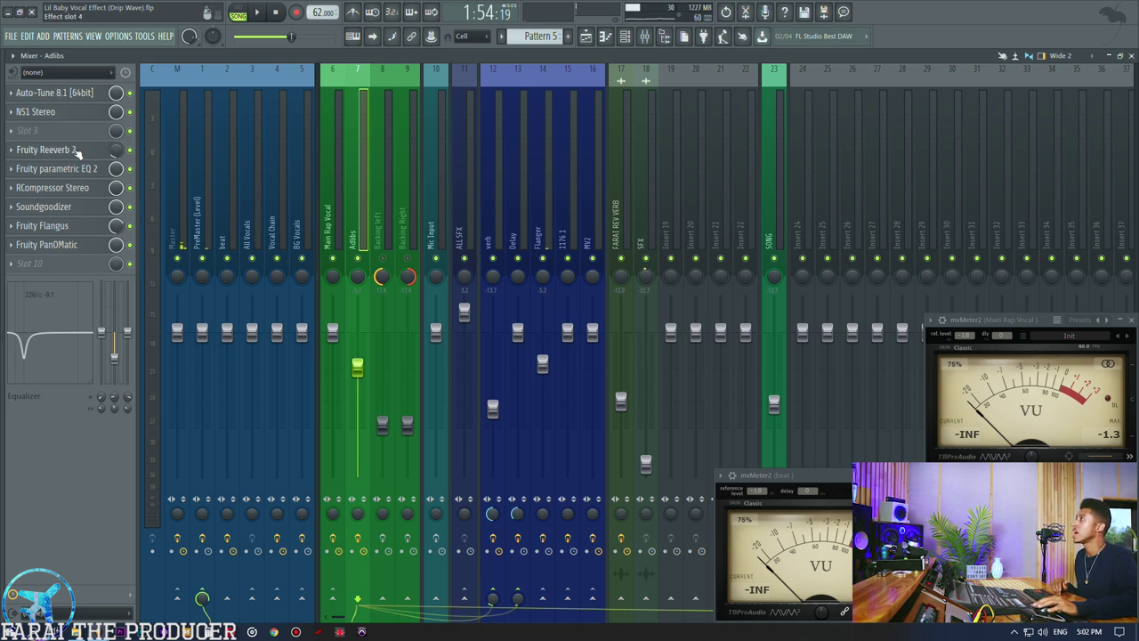
{"action": "left_click", "coordinate": [77, 186]}
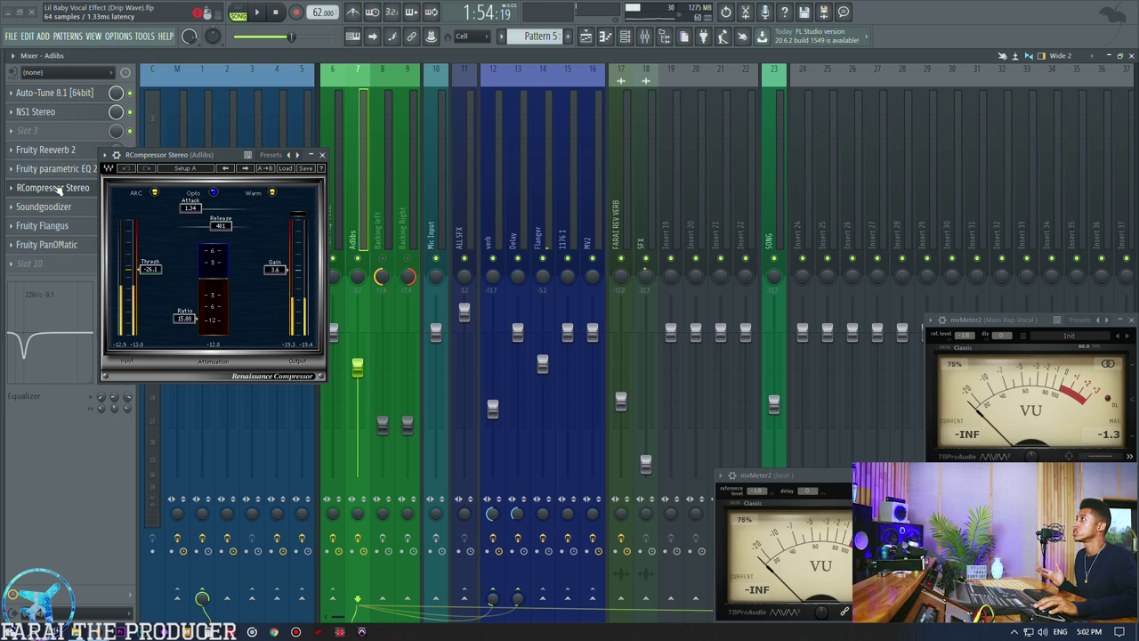
{"action": "left_click", "coordinate": [586, 36]}
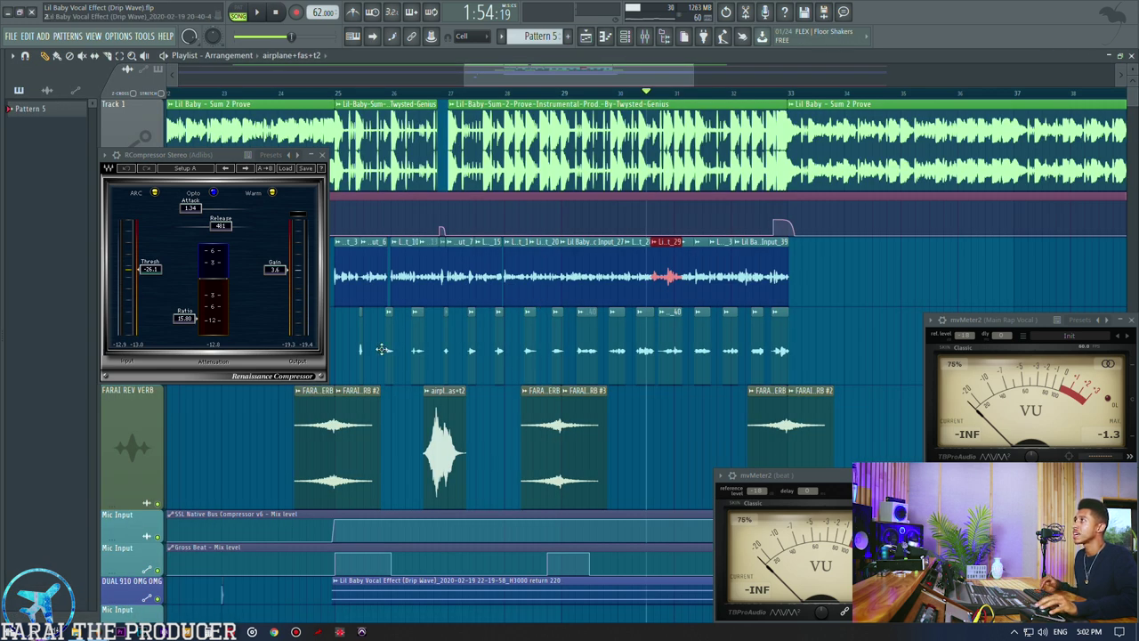
{"action": "left_click", "coordinate": [359, 92]}
{"action": "scroll", "coordinate": [357, 94], "scroll_direction": "up", "scroll_amount": 2}
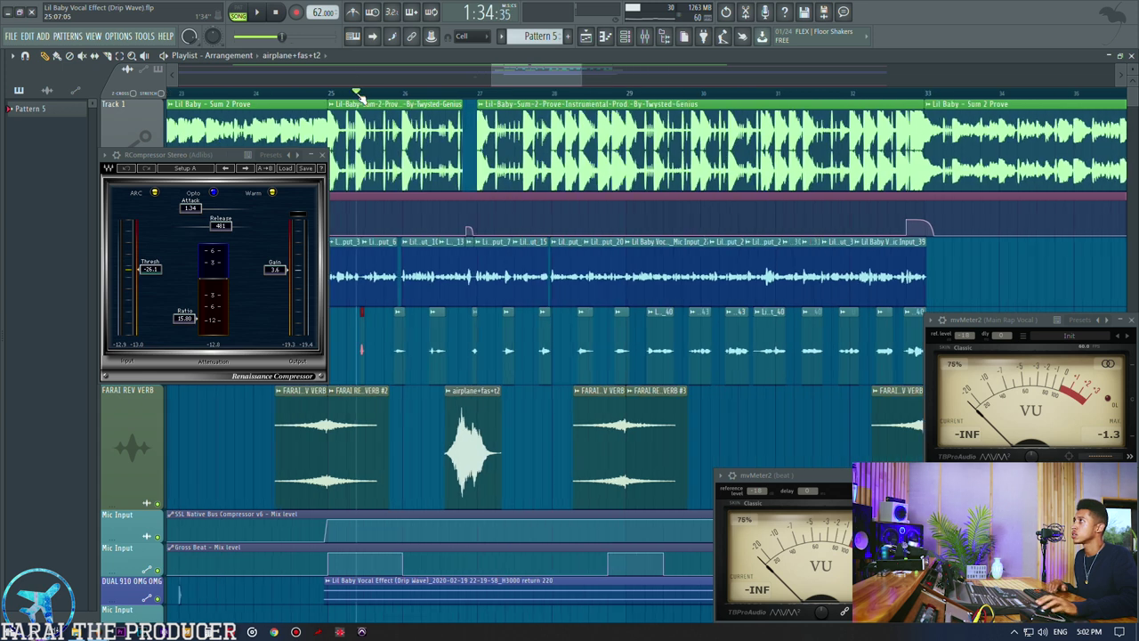
{"action": "scroll", "coordinate": [357, 94], "scroll_direction": "up", "scroll_amount": 3}
{"action": "left_click", "coordinate": [257, 92]}
Solo the ADLIB playlist track and play from bar 25 with RCompressor in view, then stop and clear the compressor and solo
{"action": "left_click_drag", "start_coordinate": [161, 153], "coordinate": [702, 262]}
{"action": "left_click", "coordinate": [165, 380]}
{"action": "key", "text": "space"}
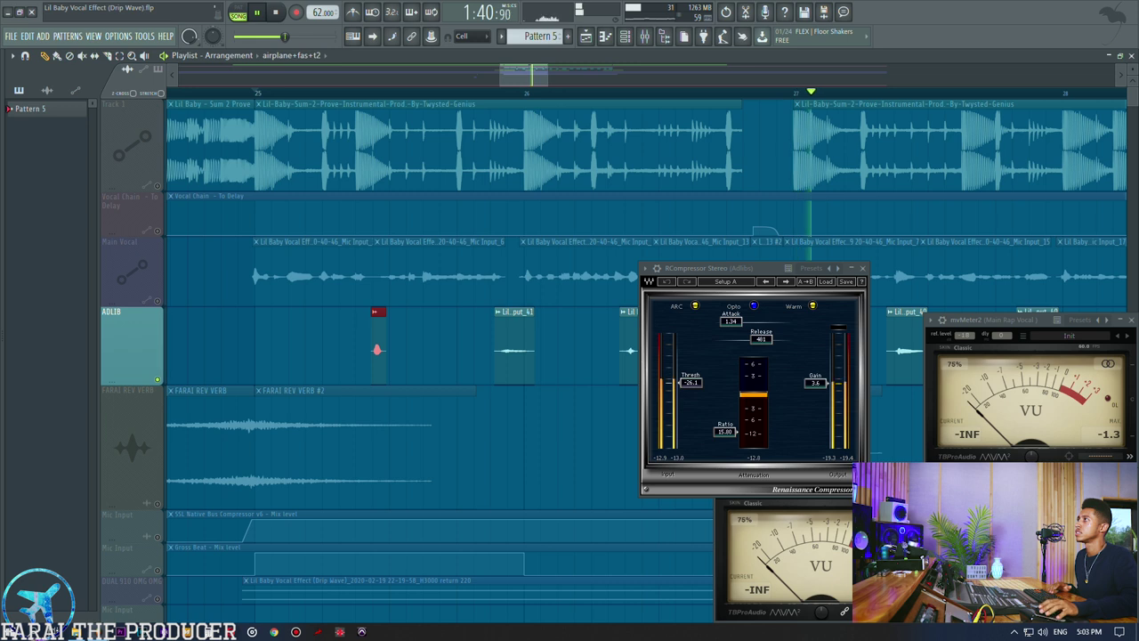
{"action": "key", "text": "space"}
{"action": "left_click_drag", "start_coordinate": [721, 269], "coordinate": [456, 224]}
Look over Fruity Reeverb 2, Fruity parametric EQ 2 and RCompressor Stereo on the Adlibs mixer track, closing each one
{"action": "left_click", "coordinate": [643, 36]}
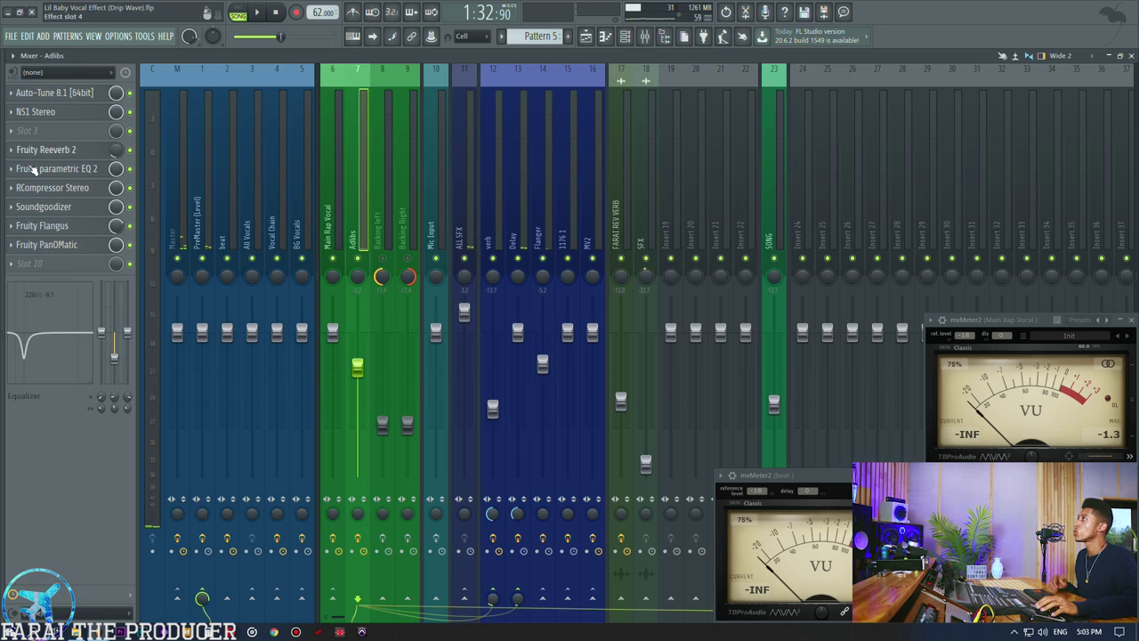
{"action": "left_click", "coordinate": [55, 151]}
{"action": "left_click", "coordinate": [55, 151]}
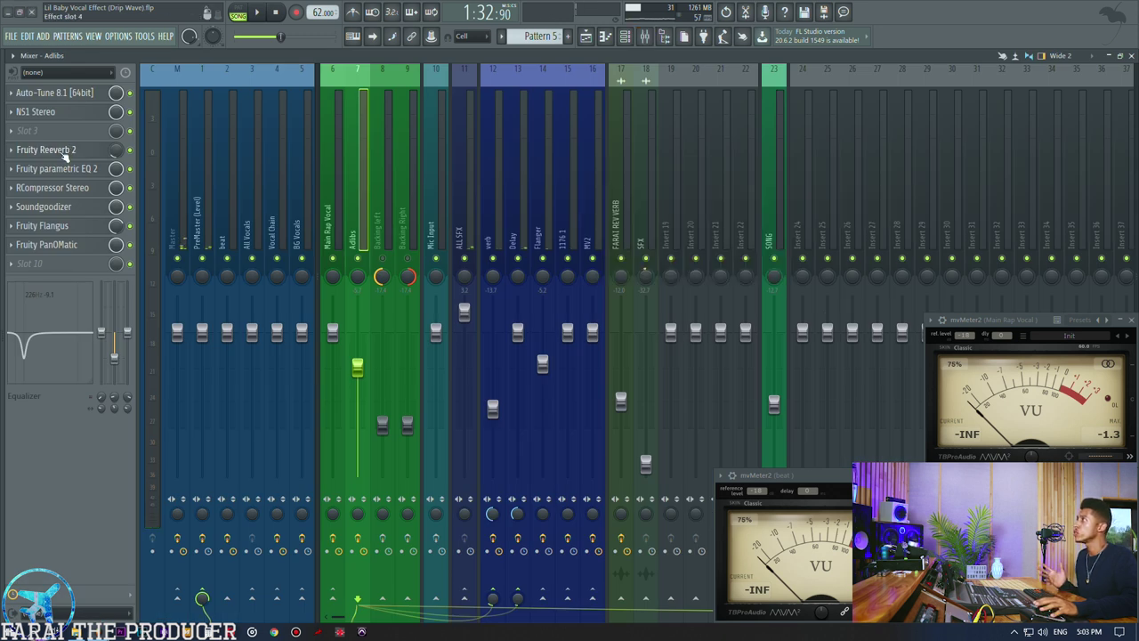
{"action": "left_click", "coordinate": [64, 171]}
{"action": "left_click", "coordinate": [63, 171]}
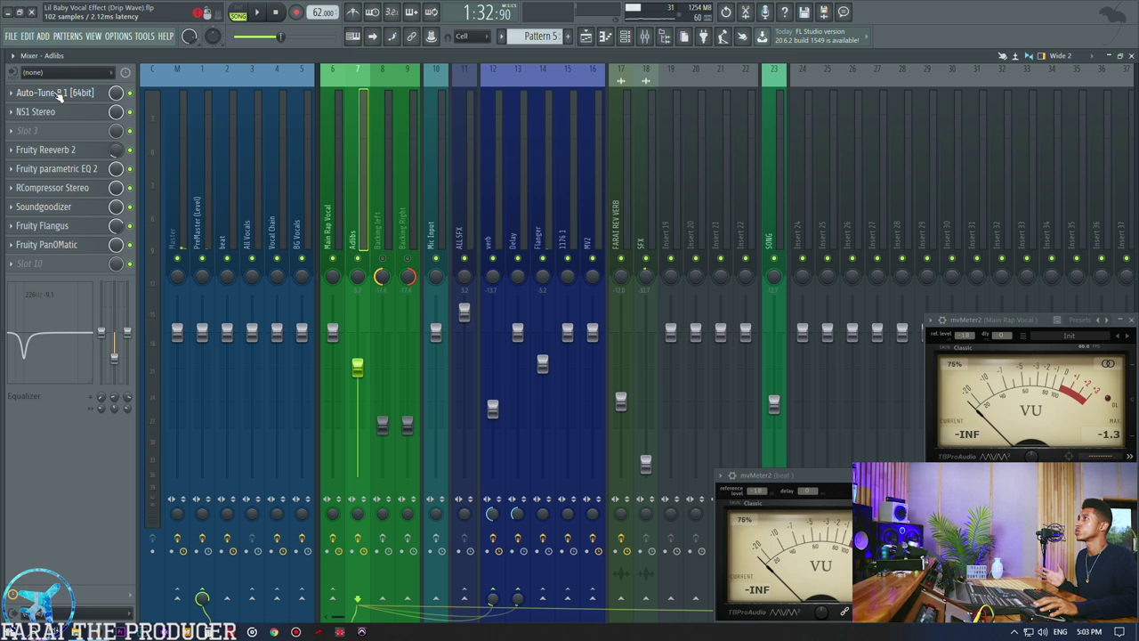
{"action": "left_click", "coordinate": [57, 188]}
{"action": "left_click", "coordinate": [57, 188]}
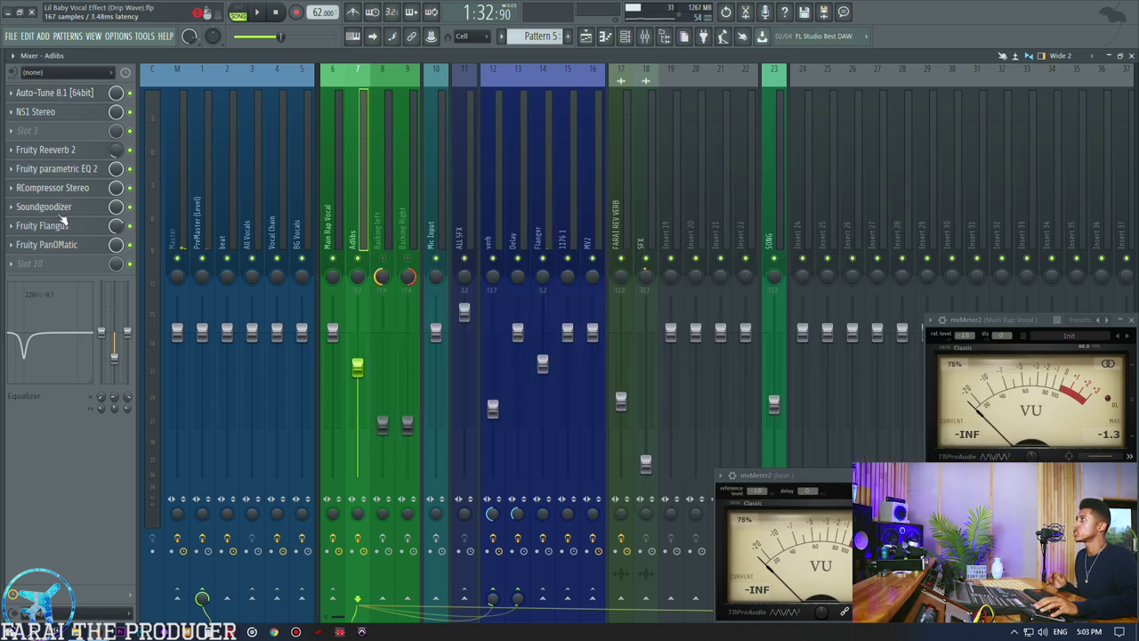
Look over Soundgoodizer, Fruity Flangus and Fruity PanOMatic on the Adlibs track, and close their windows
{"action": "left_click", "coordinate": [58, 208]}
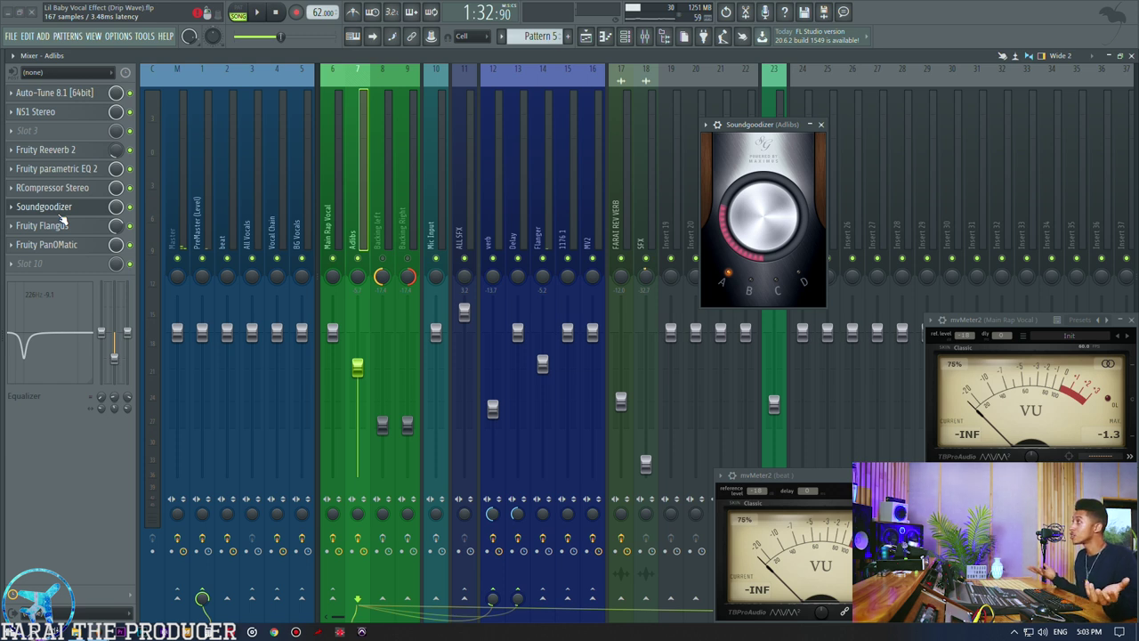
{"action": "left_click", "coordinate": [53, 226]}
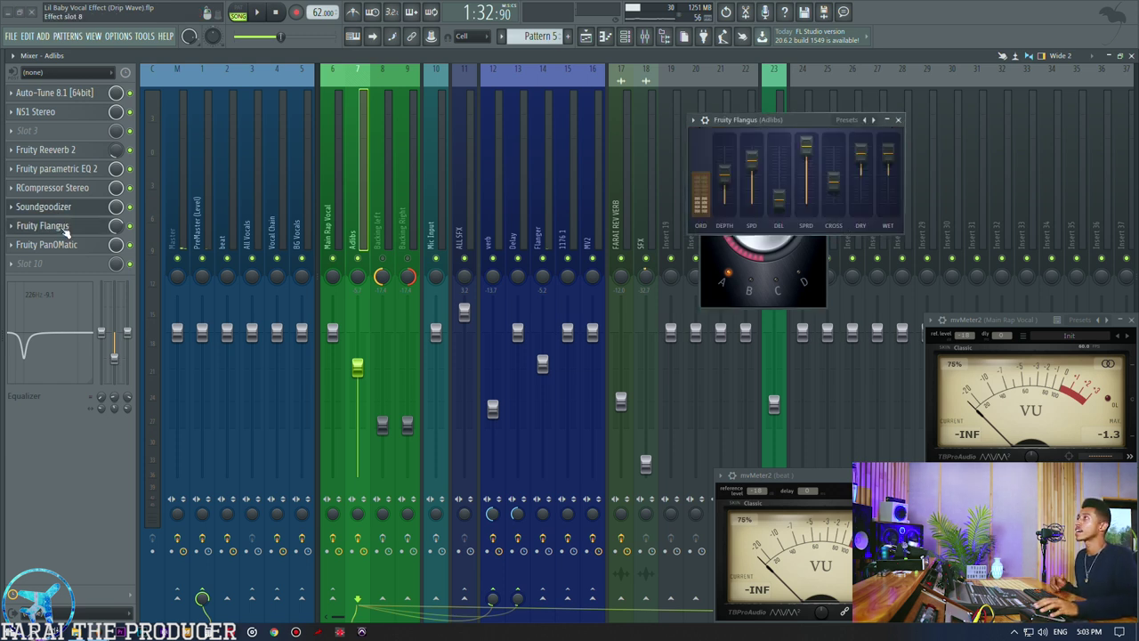
{"action": "left_click", "coordinate": [56, 225]}
{"action": "left_click", "coordinate": [59, 245]}
{"action": "left_click", "coordinate": [62, 245]}
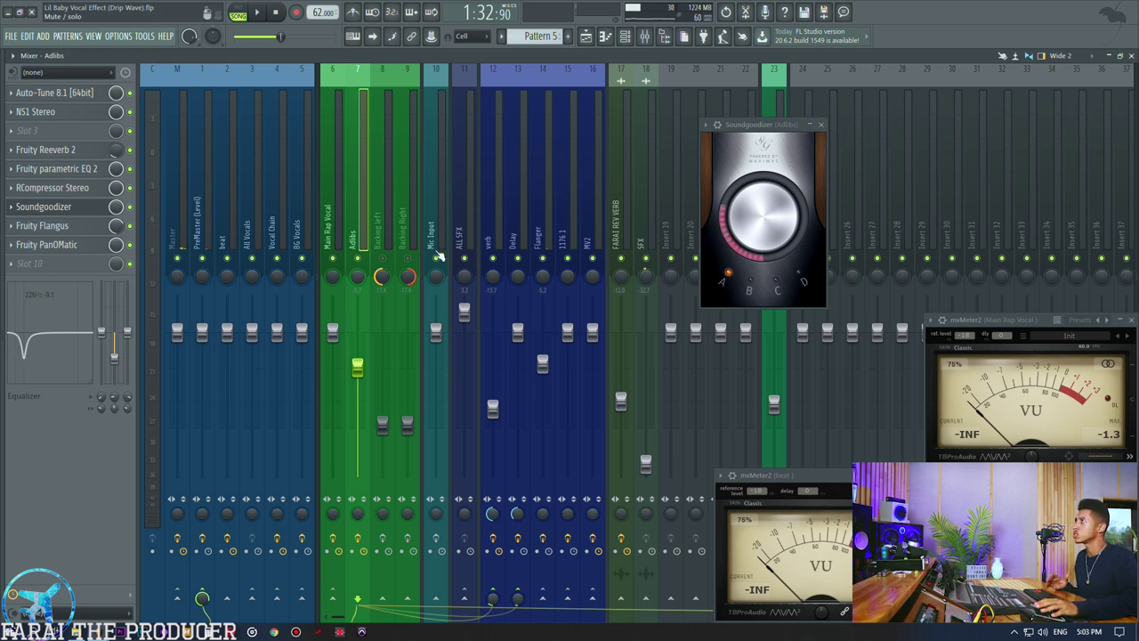
{"action": "left_click", "coordinate": [821, 124]}
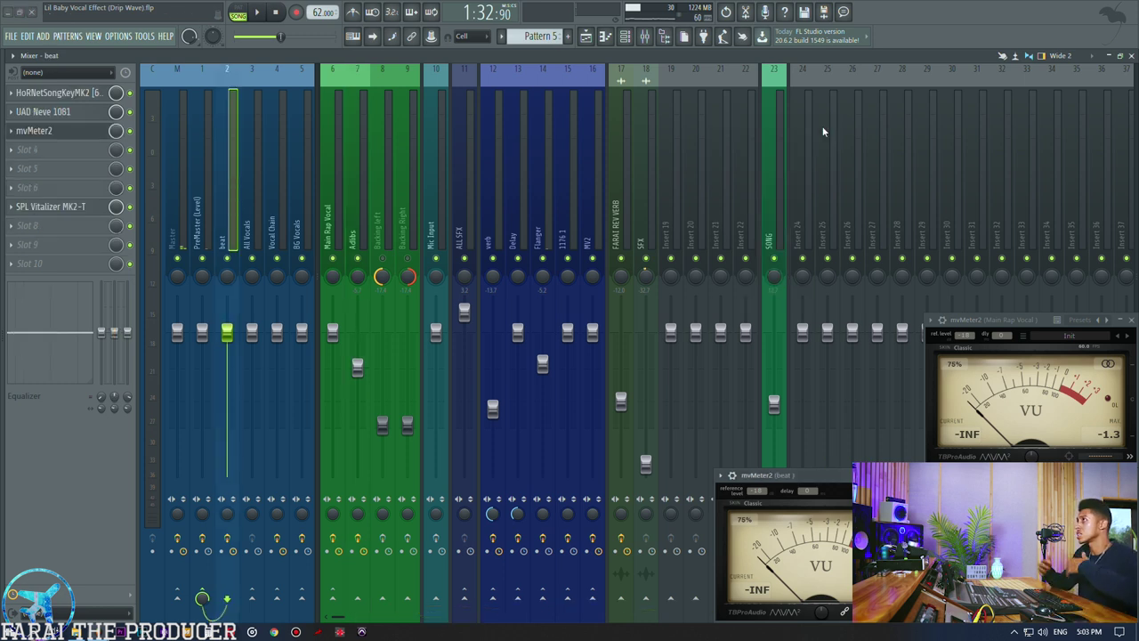
Inspect the settings of UAD Neve 1081 and SPL Vitalizer MK2-T on the beat mixer track, closing each plugin
{"action": "left_click", "coordinate": [586, 35]}
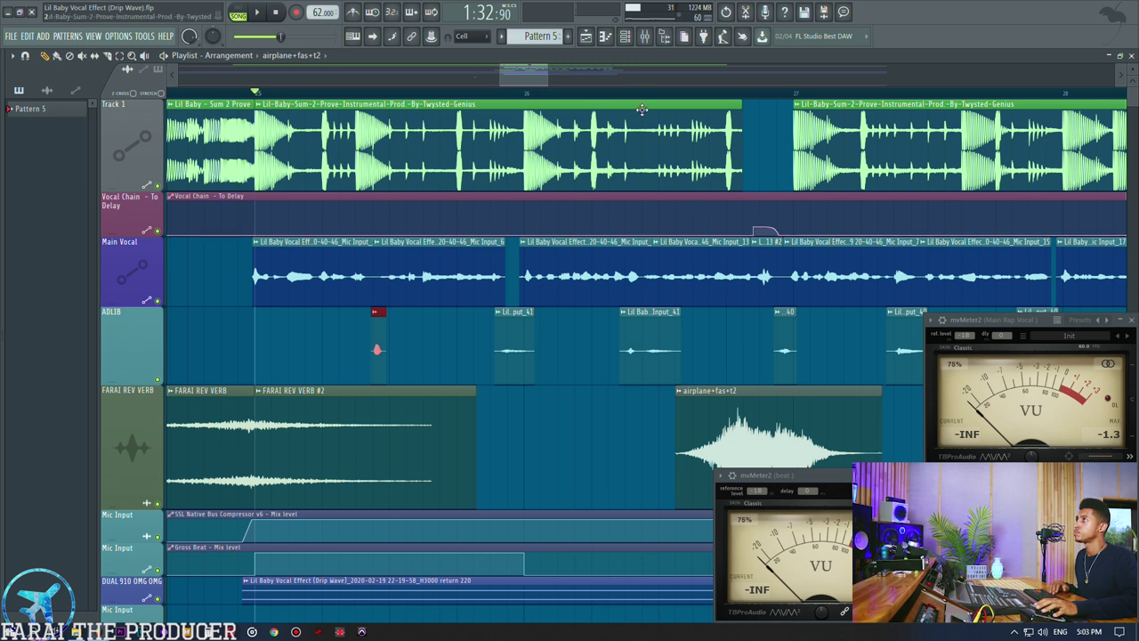
{"action": "scroll", "coordinate": [638, 95], "scroll_direction": "down", "scroll_amount": 5}
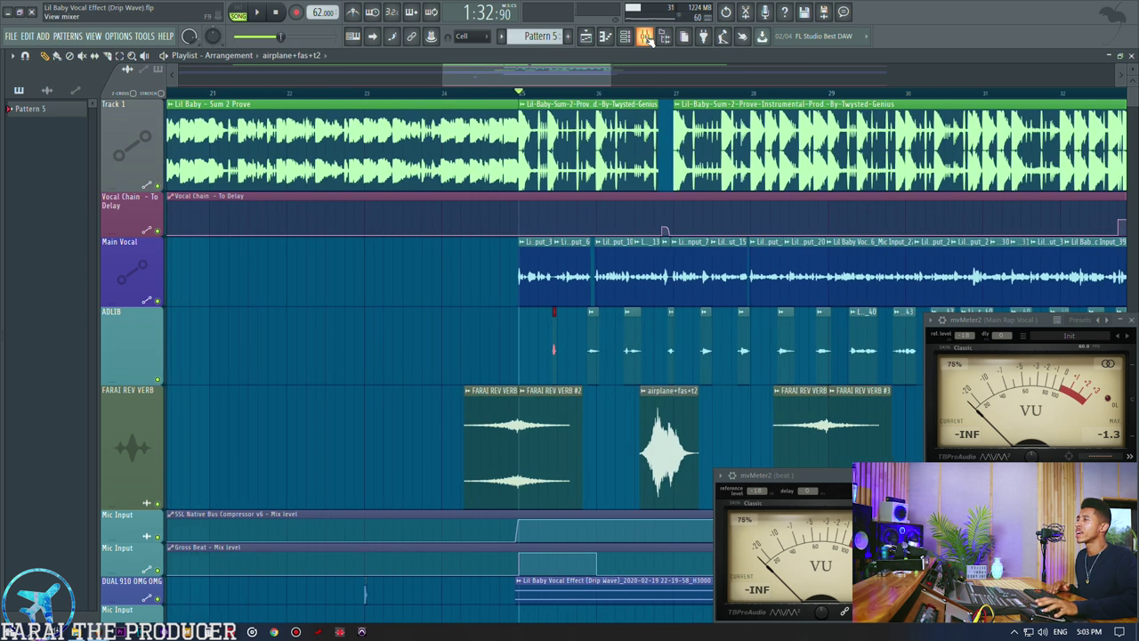
{"action": "left_click", "coordinate": [644, 36]}
{"action": "left_click", "coordinate": [96, 113]}
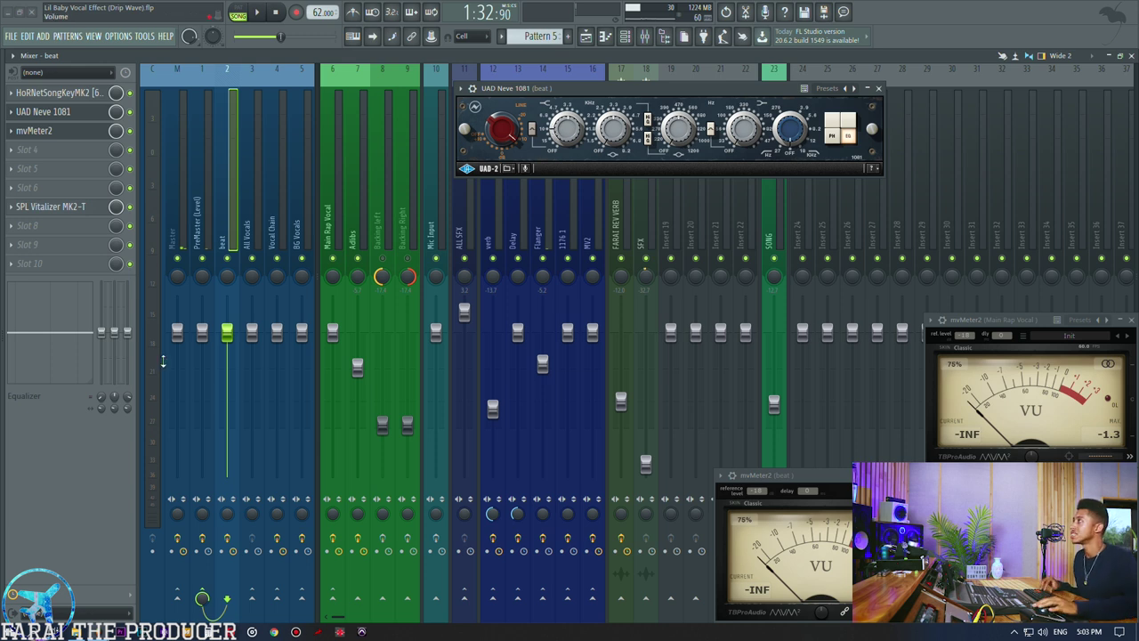
{"action": "left_click", "coordinate": [67, 112]}
{"action": "left_click", "coordinate": [85, 208]}
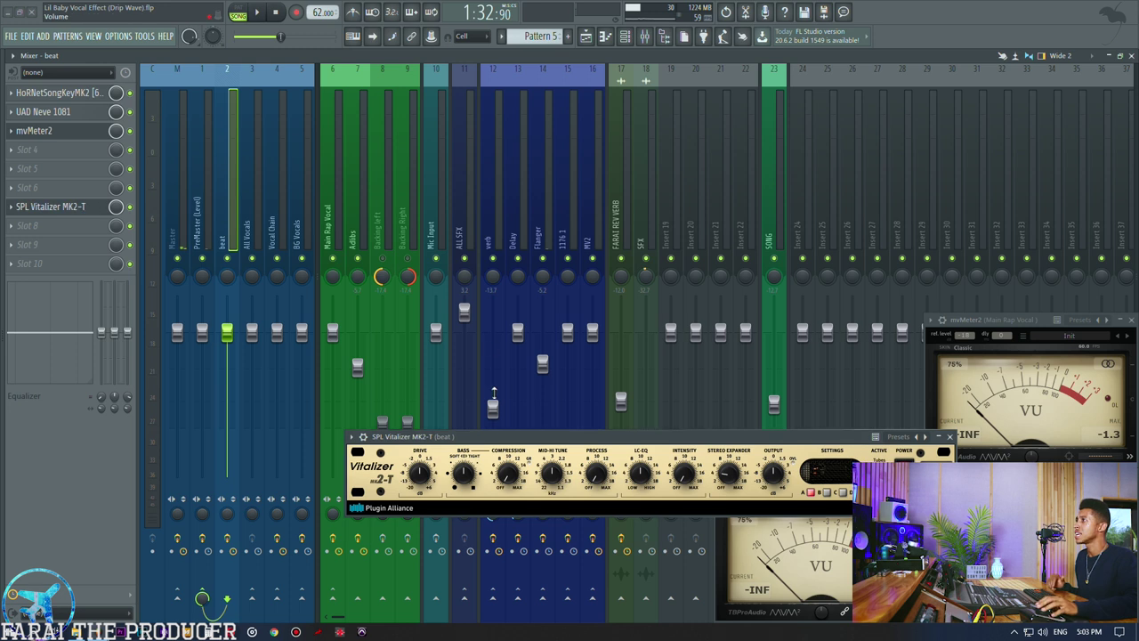
{"action": "left_click_drag", "start_coordinate": [693, 493], "coordinate": [677, 300]}
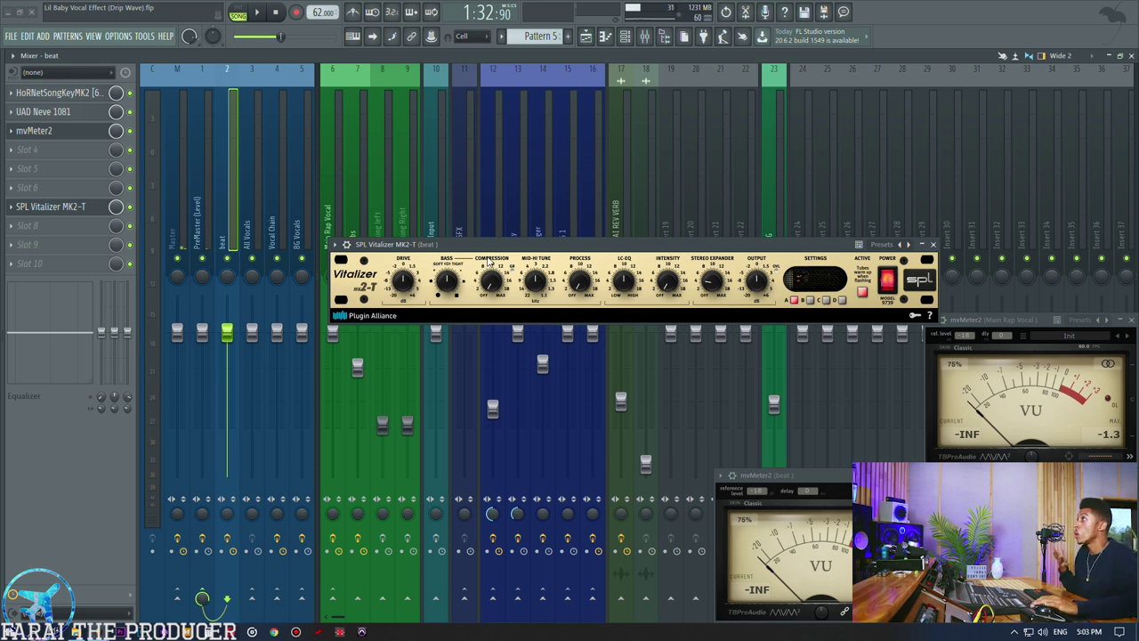
{"action": "left_click", "coordinate": [51, 207]}
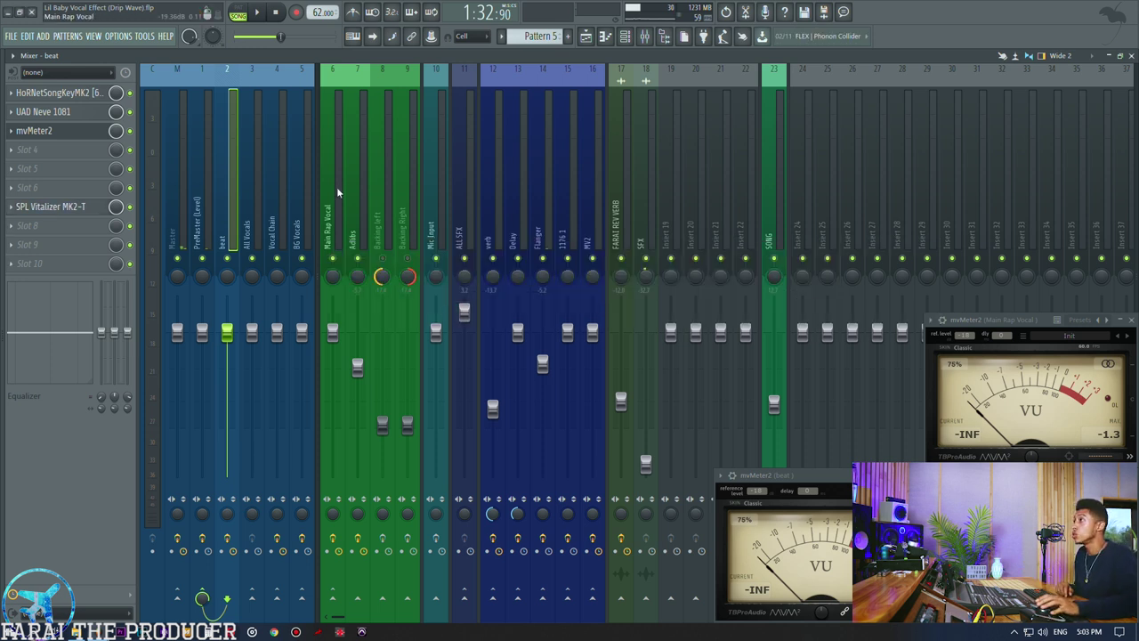
Play the song from midway through bar 24 into the vocal section, check the levels in the mixer, and stop playback
{"action": "left_click", "coordinate": [587, 38]}
{"action": "scroll", "coordinate": [550, 96], "scroll_direction": "down", "scroll_amount": 4}
{"action": "left_click", "coordinate": [530, 95]}
{"action": "scroll", "coordinate": [533, 94], "scroll_direction": "up", "scroll_amount": 4}
{"action": "scroll", "coordinate": [503, 167], "scroll_direction": "down", "scroll_amount": 2}
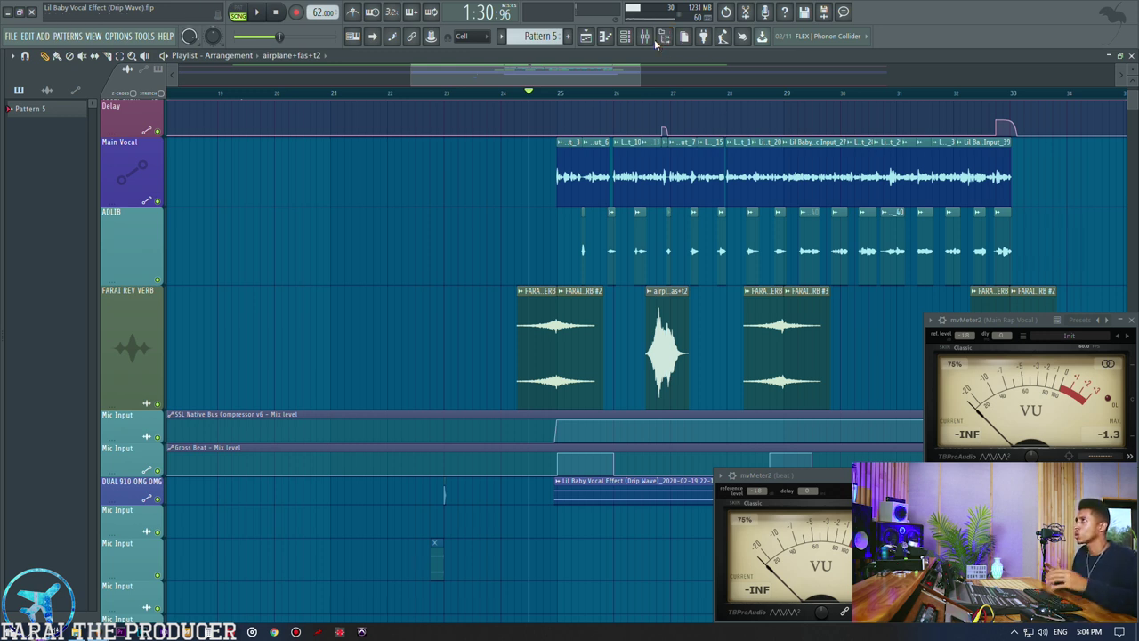
{"action": "key", "text": "space"}
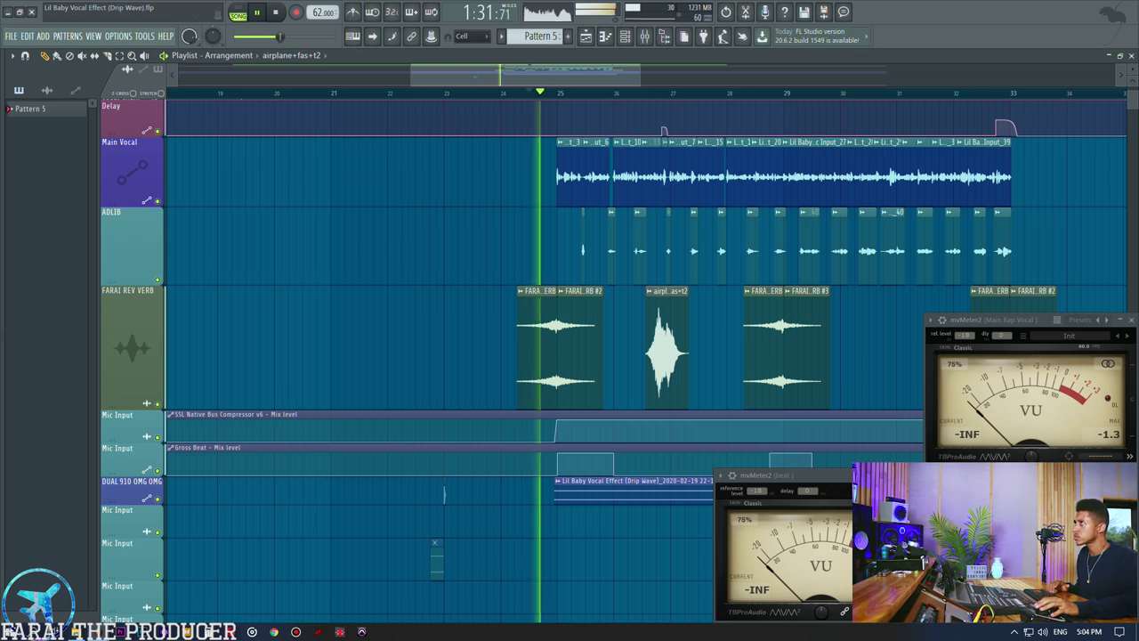
{"action": "key", "text": "F9"}
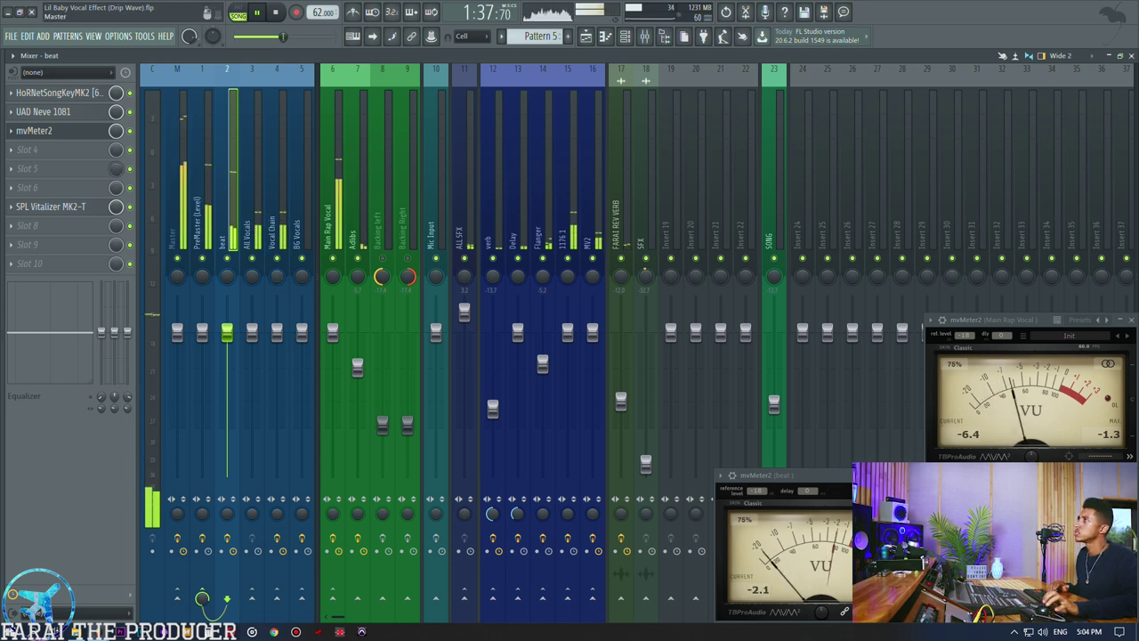
{"action": "key", "text": "space"}
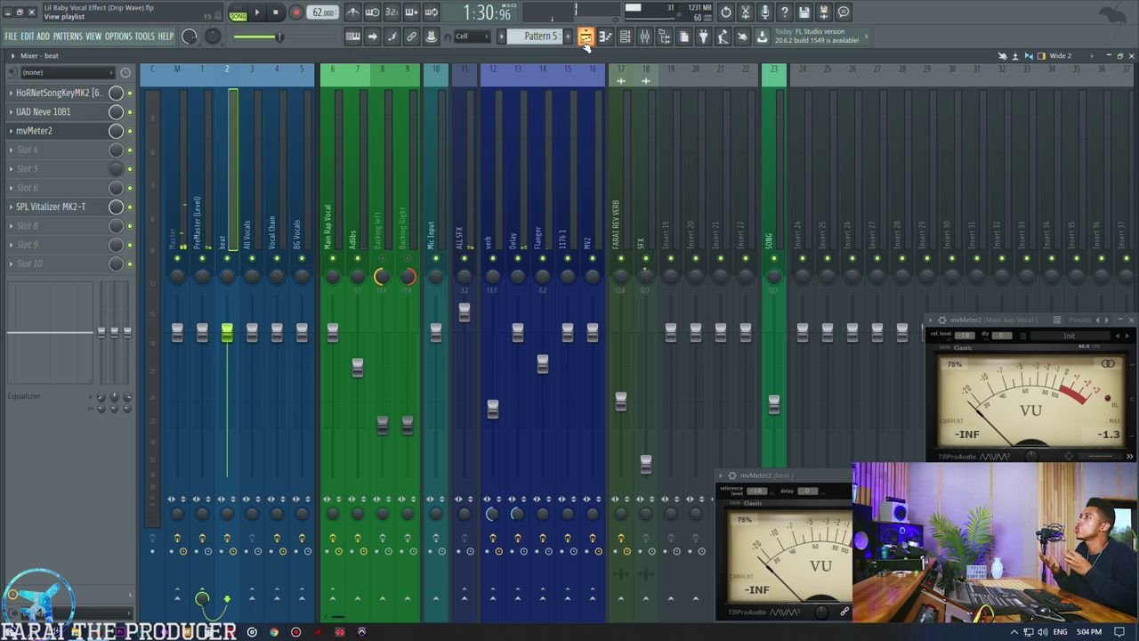
Examine the beat transition at bar 25 in the playlist and the SSL Native Bus Compressor and Gross Beat mix level automation
{"action": "left_click", "coordinate": [586, 39]}
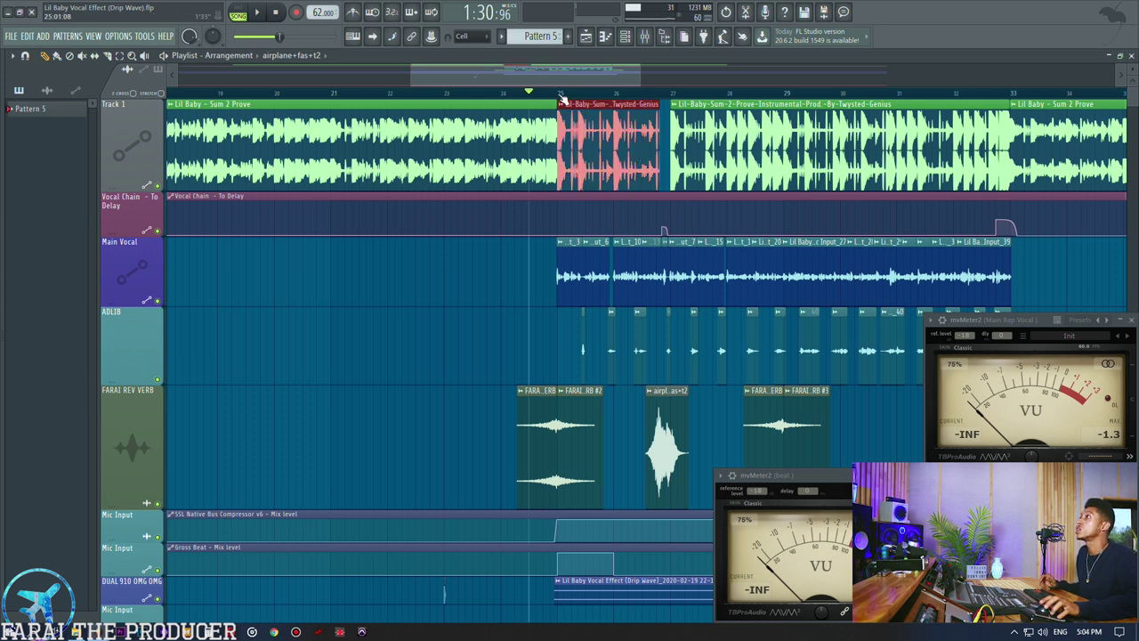
{"action": "scroll", "coordinate": [561, 98], "scroll_direction": "up", "scroll_amount": 5}
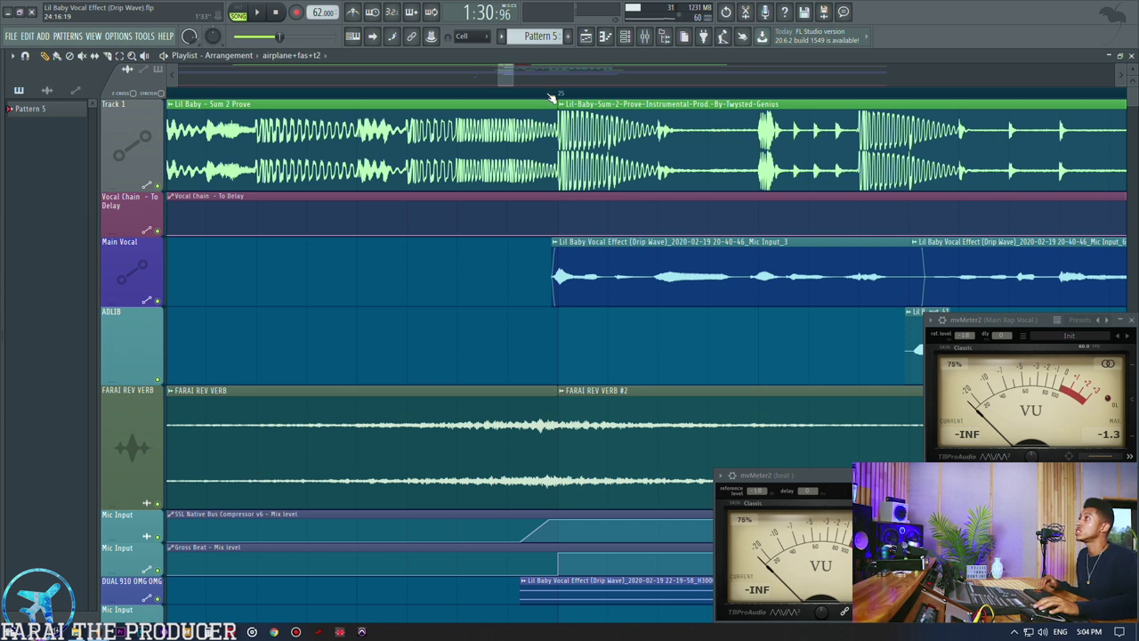
{"action": "scroll", "coordinate": [552, 96], "scroll_direction": "down", "scroll_amount": 5}
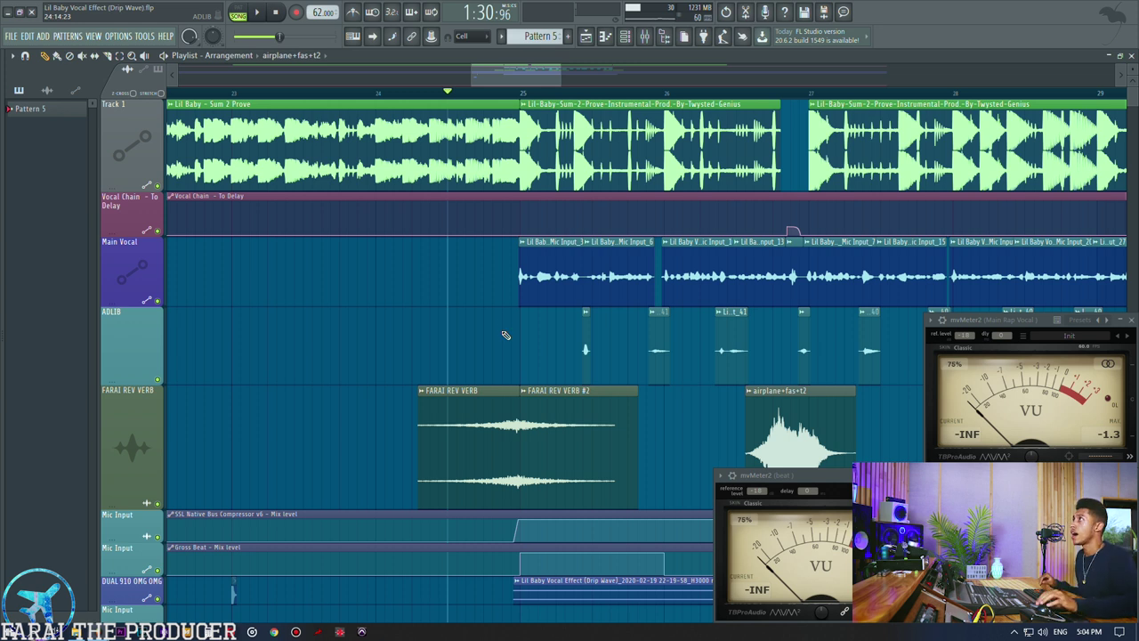
{"action": "scroll", "coordinate": [514, 196], "scroll_direction": "down", "scroll_amount": 5}
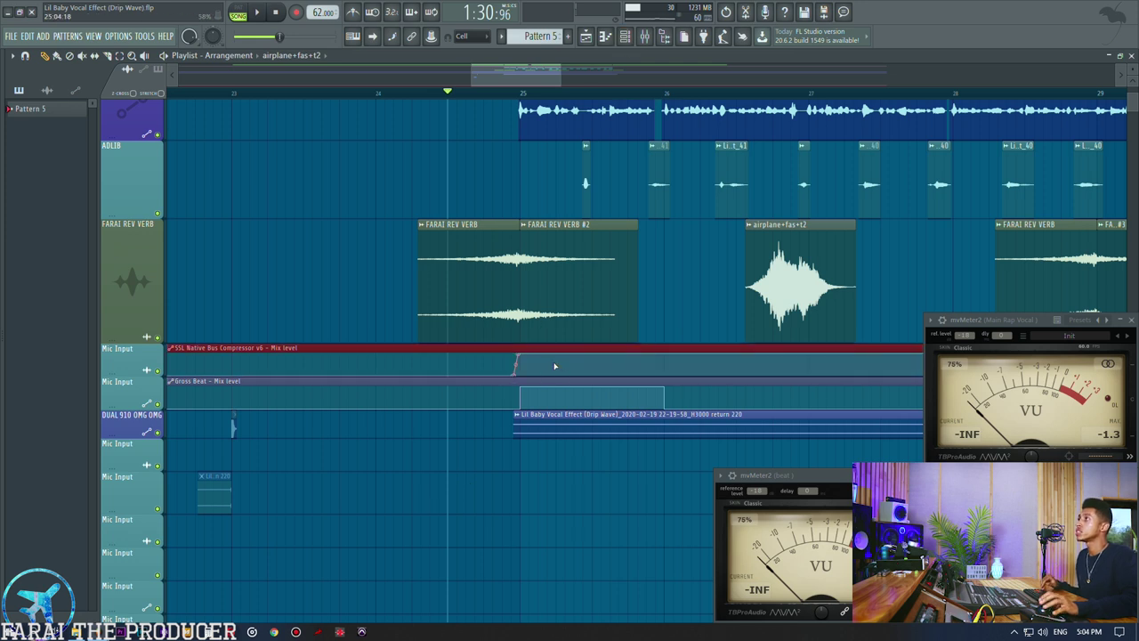
Select the Master track, play the song from bar 24 through the beat transition while checking the mixer levels, and stop playback
{"action": "left_click", "coordinate": [645, 36]}
{"action": "left_click", "coordinate": [185, 204]}
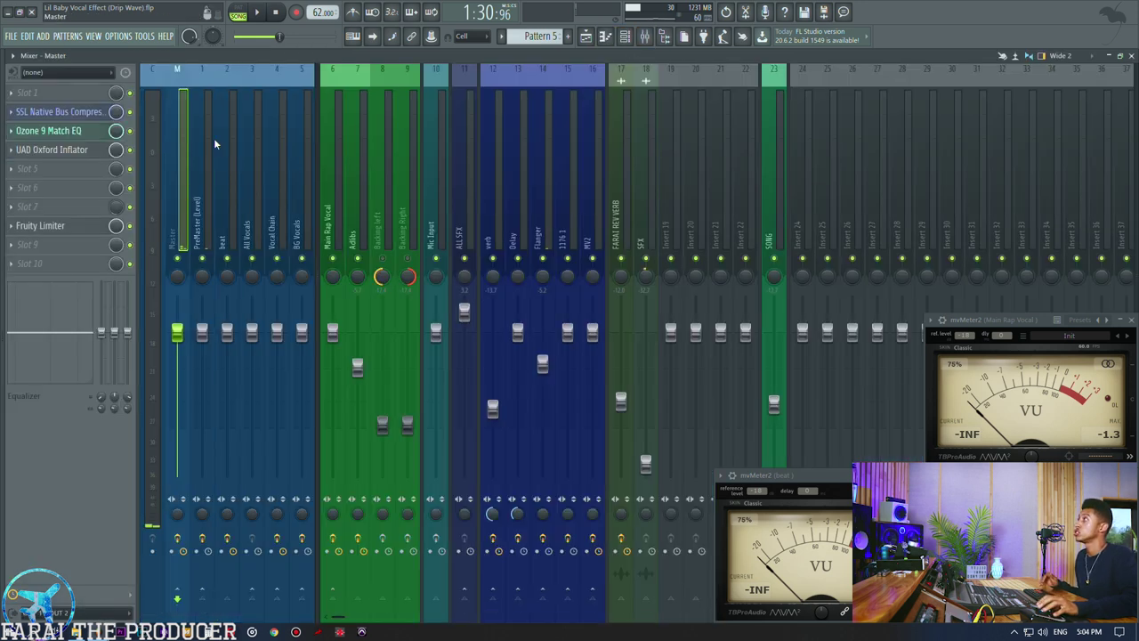
{"action": "left_click", "coordinate": [586, 35]}
{"action": "left_click", "coordinate": [381, 94]}
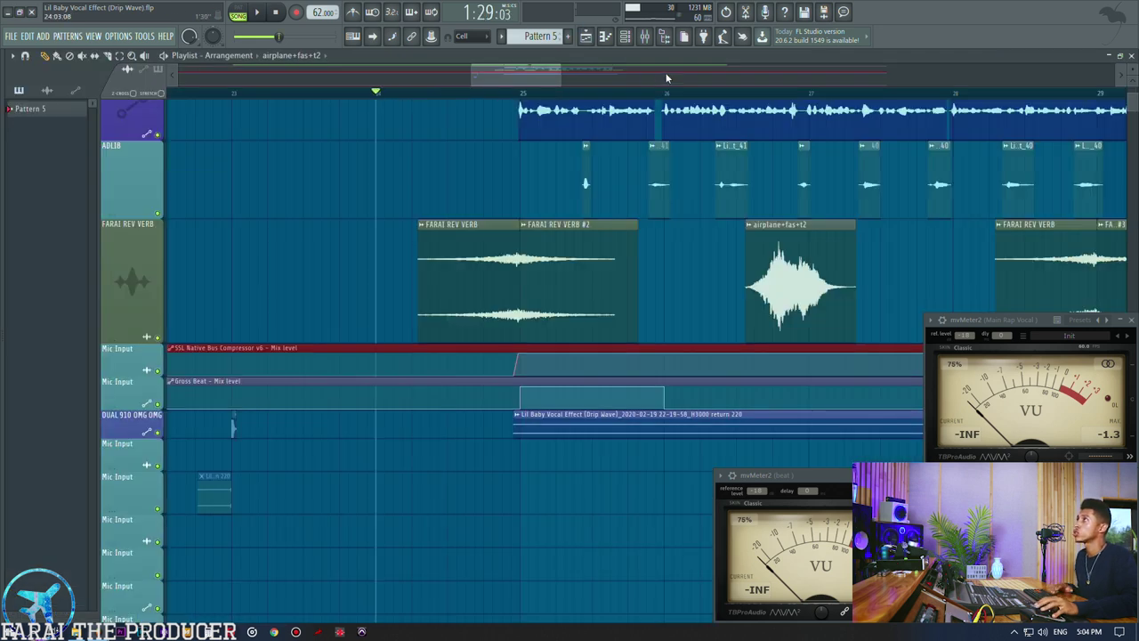
{"action": "left_click", "coordinate": [644, 36]}
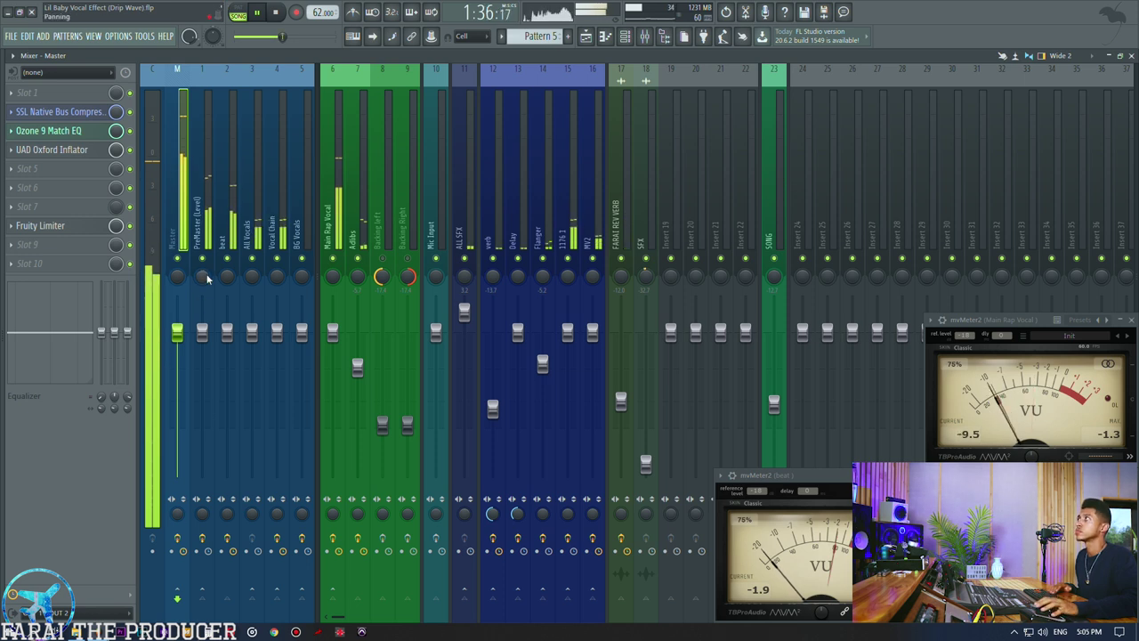
{"action": "key", "text": "space"}
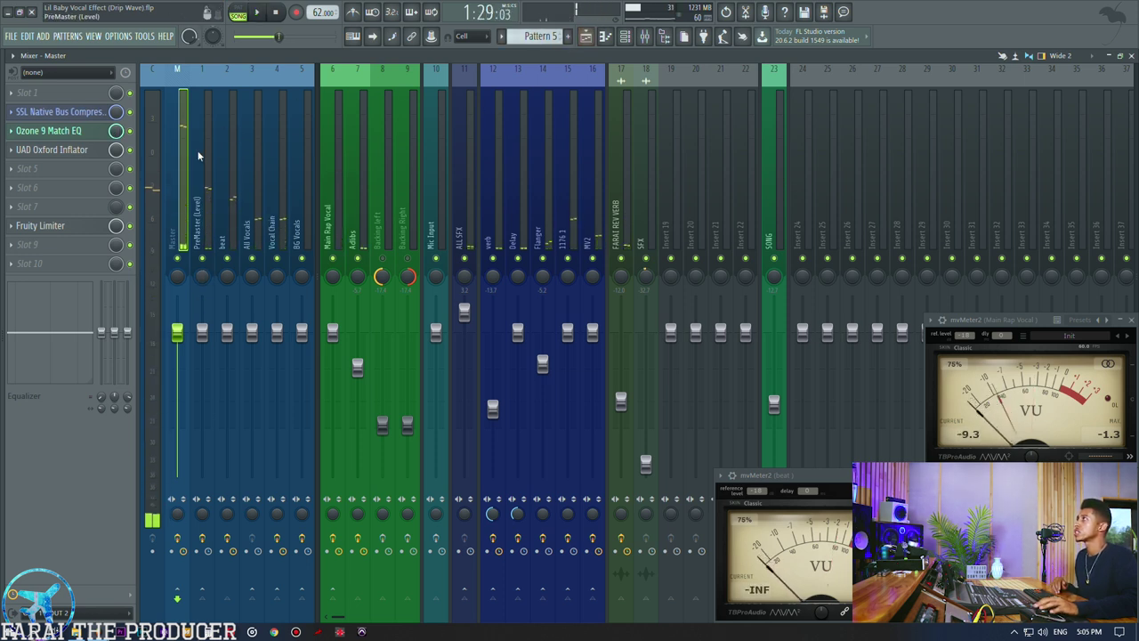
Inspect SSL Native Bus Compressor on the Master track, watch its compression while playing from bar 25, and close the plugin
{"action": "left_click", "coordinate": [89, 111]}
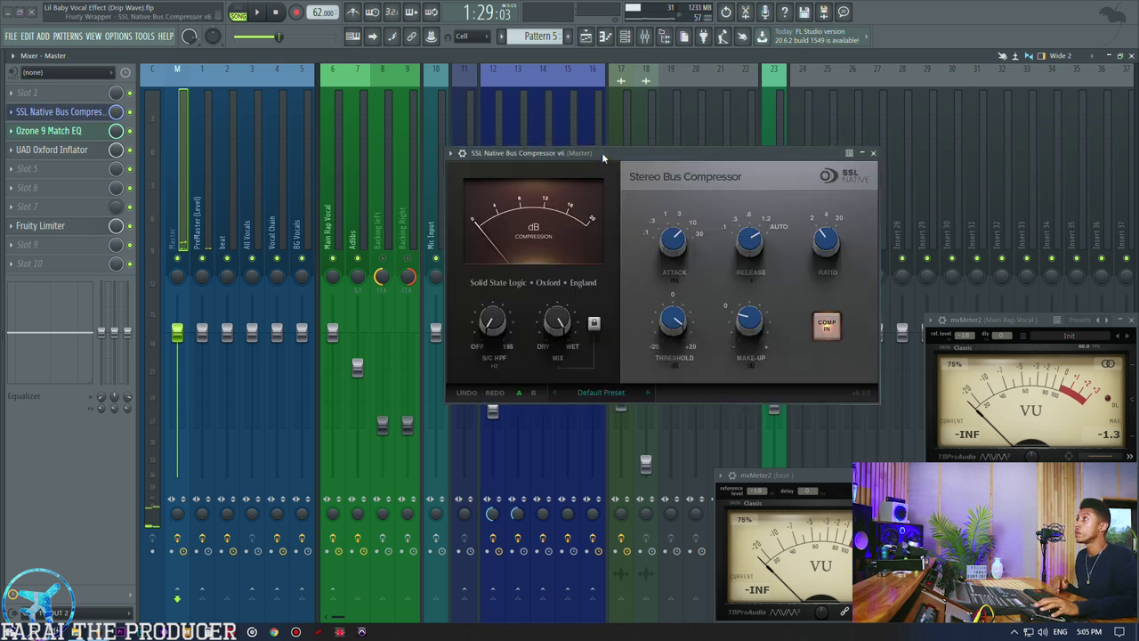
{"action": "left_click_drag", "start_coordinate": [602, 152], "coordinate": [613, 209]}
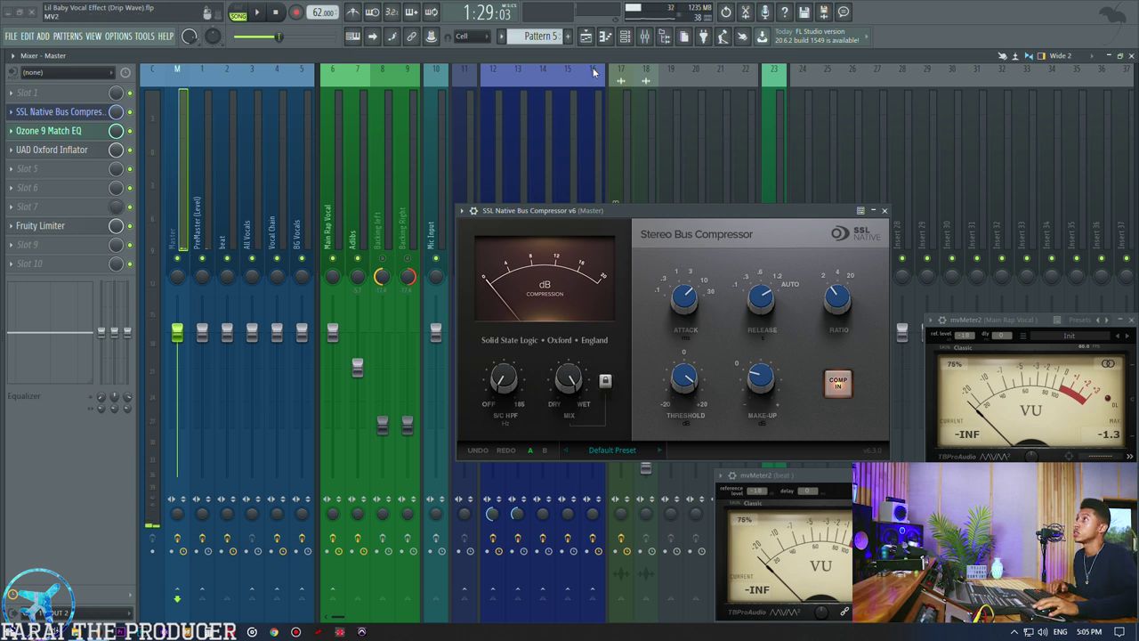
{"action": "left_click", "coordinate": [585, 36]}
{"action": "left_click", "coordinate": [520, 92]}
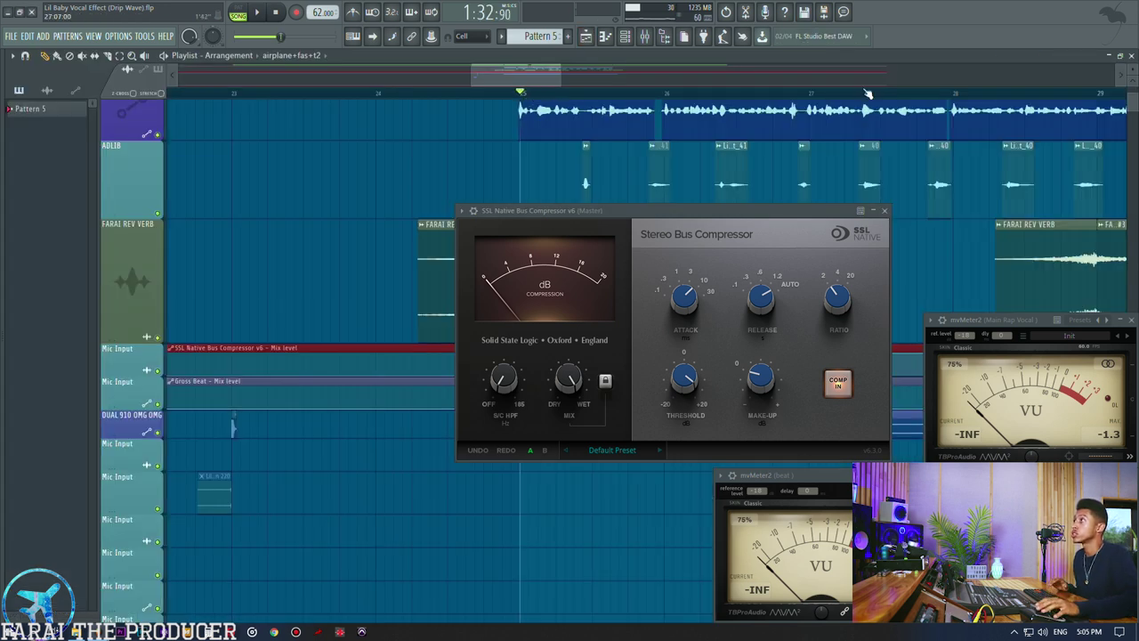
{"action": "key", "text": "space"}
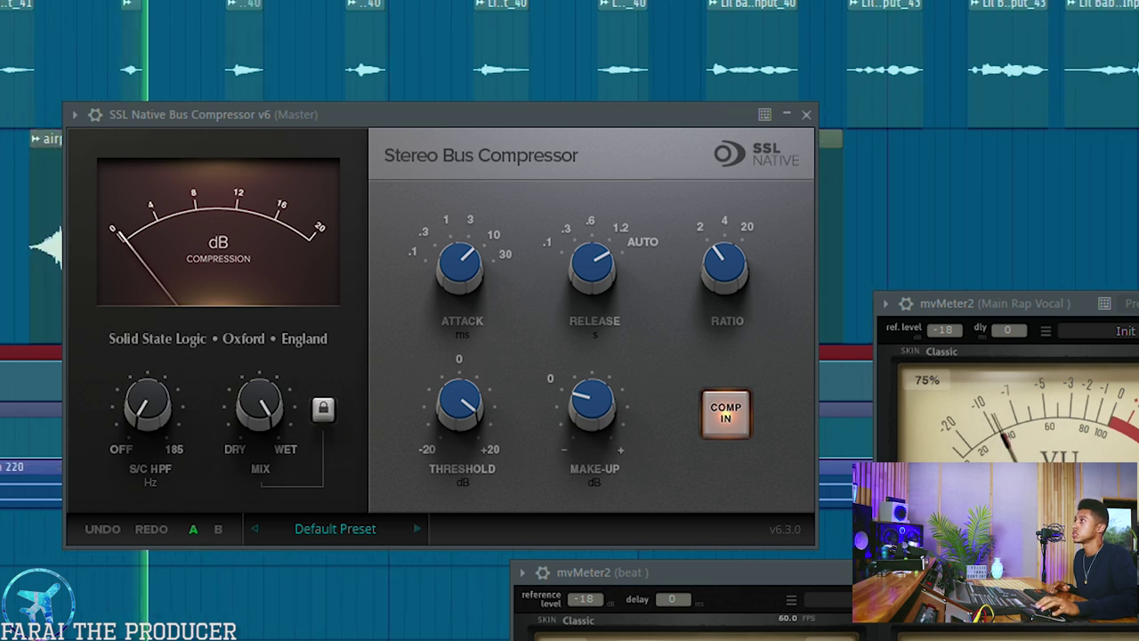
{"action": "left_click_drag", "start_coordinate": [291, 109], "coordinate": [387, 129]}
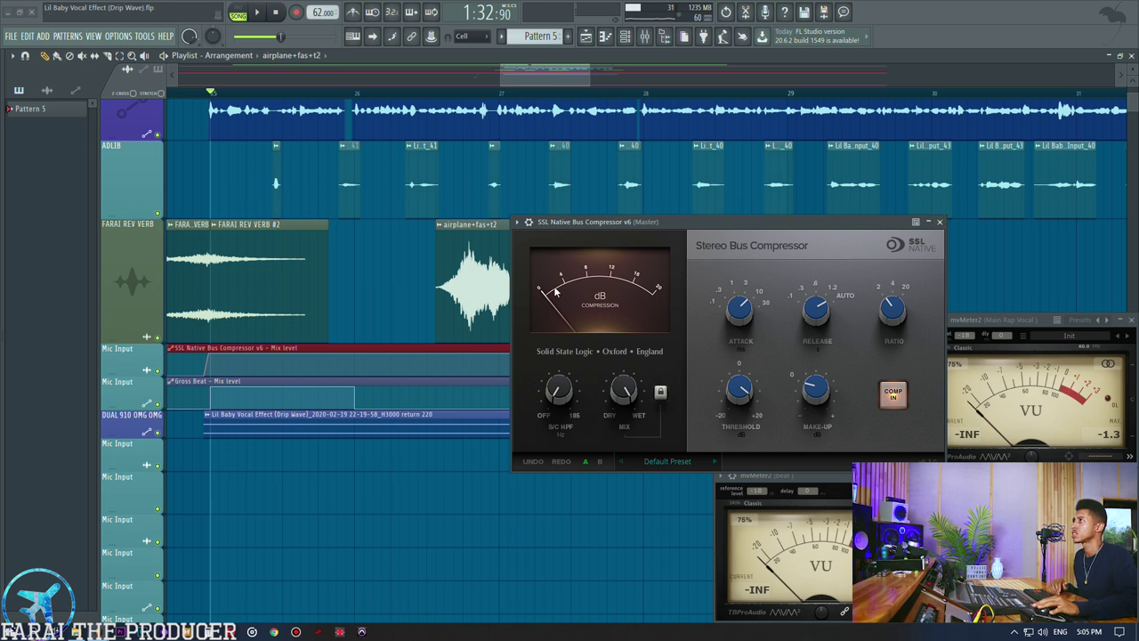
{"action": "left_click", "coordinate": [940, 223]}
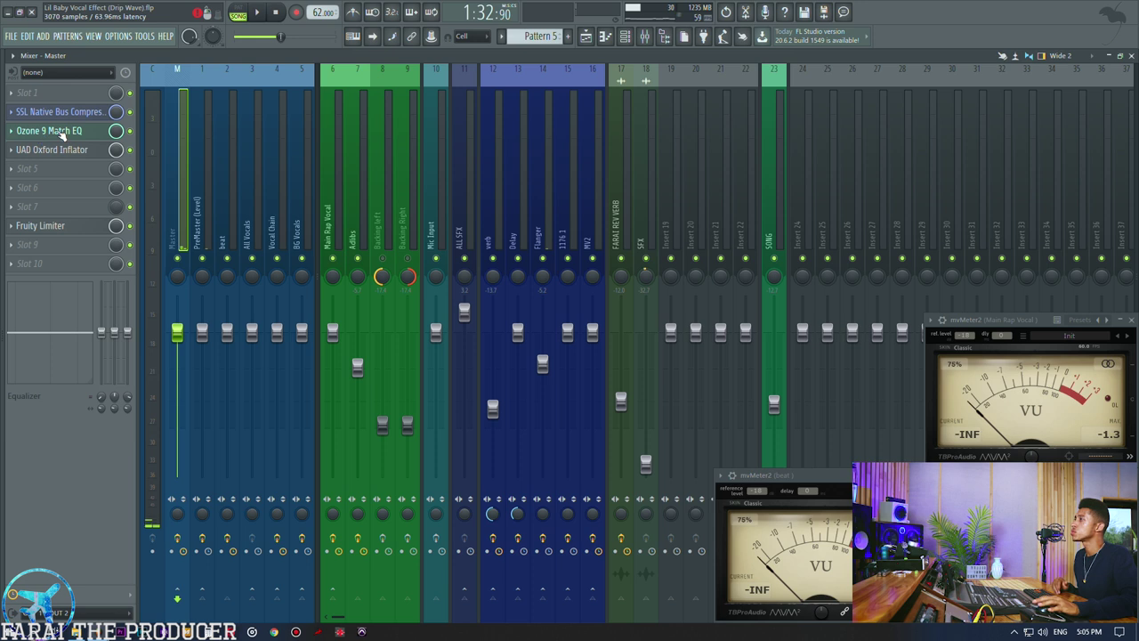
Examine the reference and target curves and the fine-tune settings in Ozone 9 Match EQ on the Master track, and close it
{"action": "left_click_drag", "start_coordinate": [520, 163], "coordinate": [487, 137]}
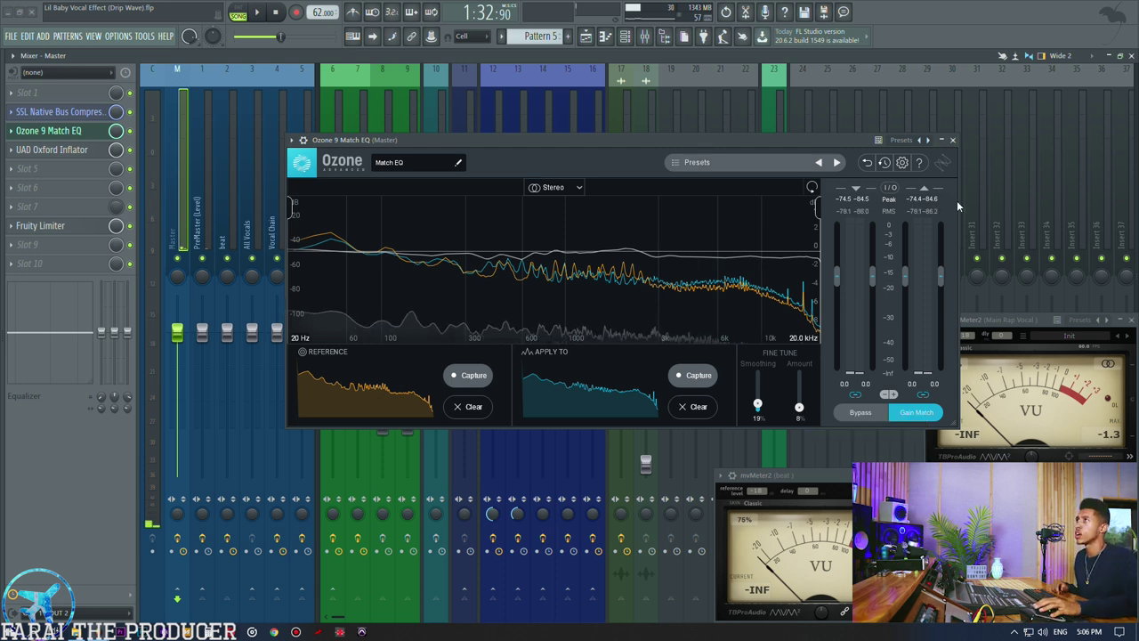
{"action": "left_click", "coordinate": [952, 140]}
{"action": "left_click", "coordinate": [182, 156]}
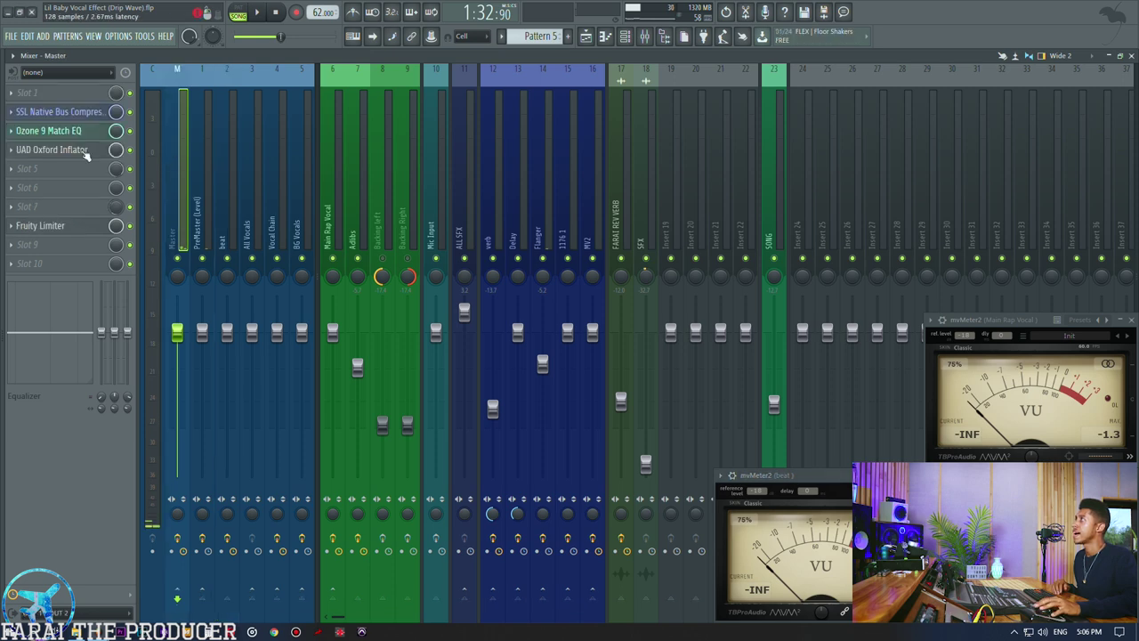
Look over the UAD Oxford Inflator and Fruity Limiter settings on the Master track, and close both plugins
{"action": "left_click", "coordinate": [51, 150]}
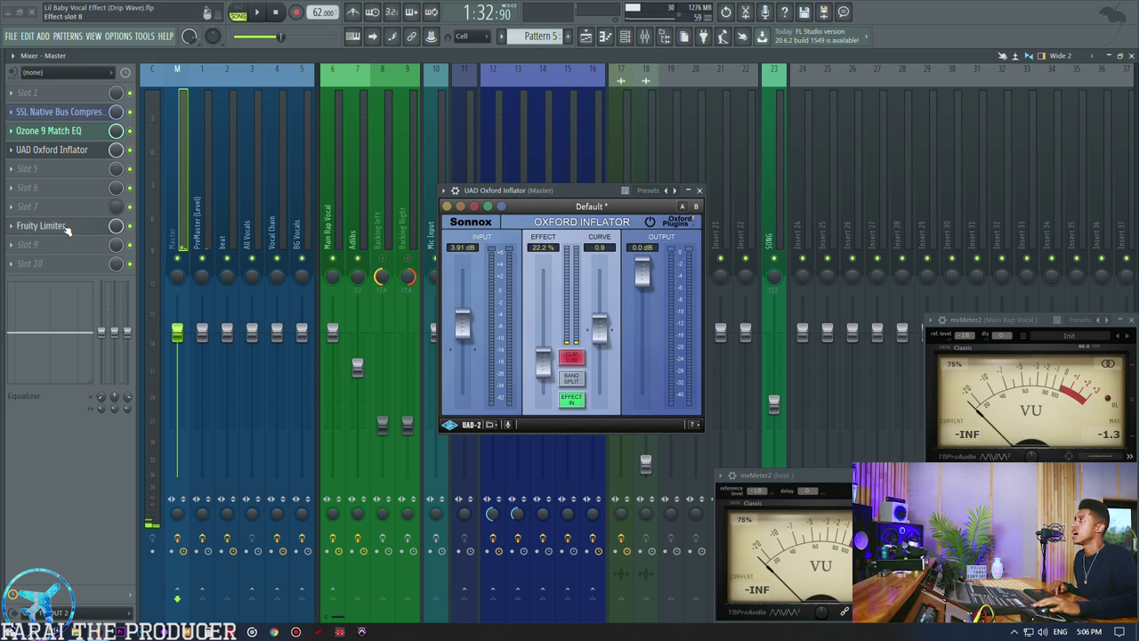
{"action": "left_click", "coordinate": [53, 226]}
{"action": "left_click_drag", "start_coordinate": [747, 289], "coordinate": [499, 315]}
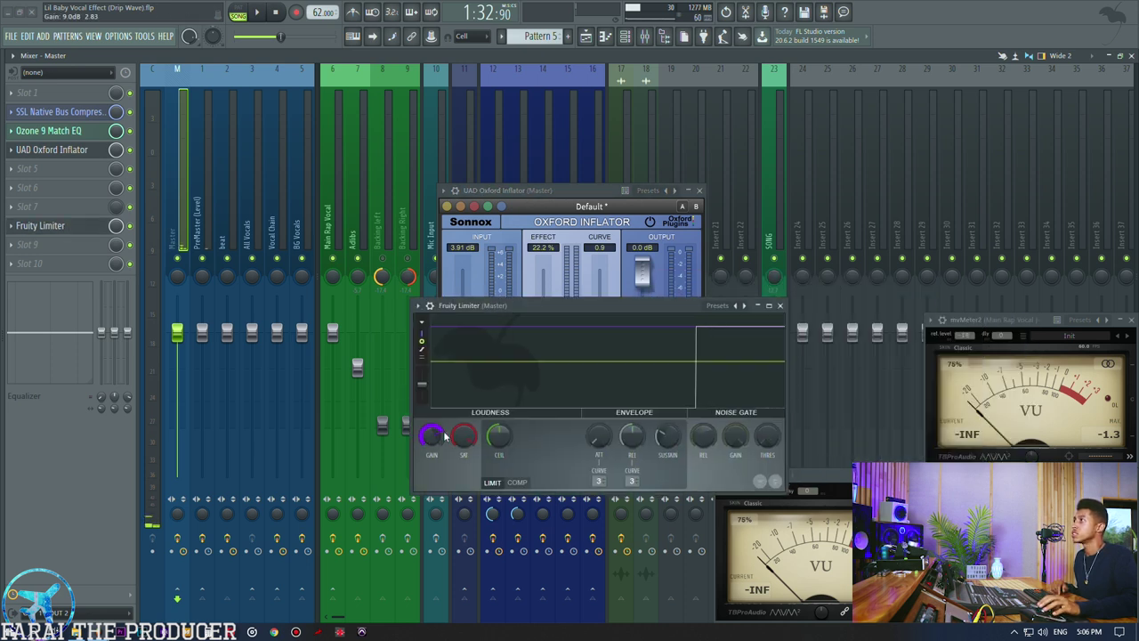
{"action": "left_click", "coordinate": [781, 305]}
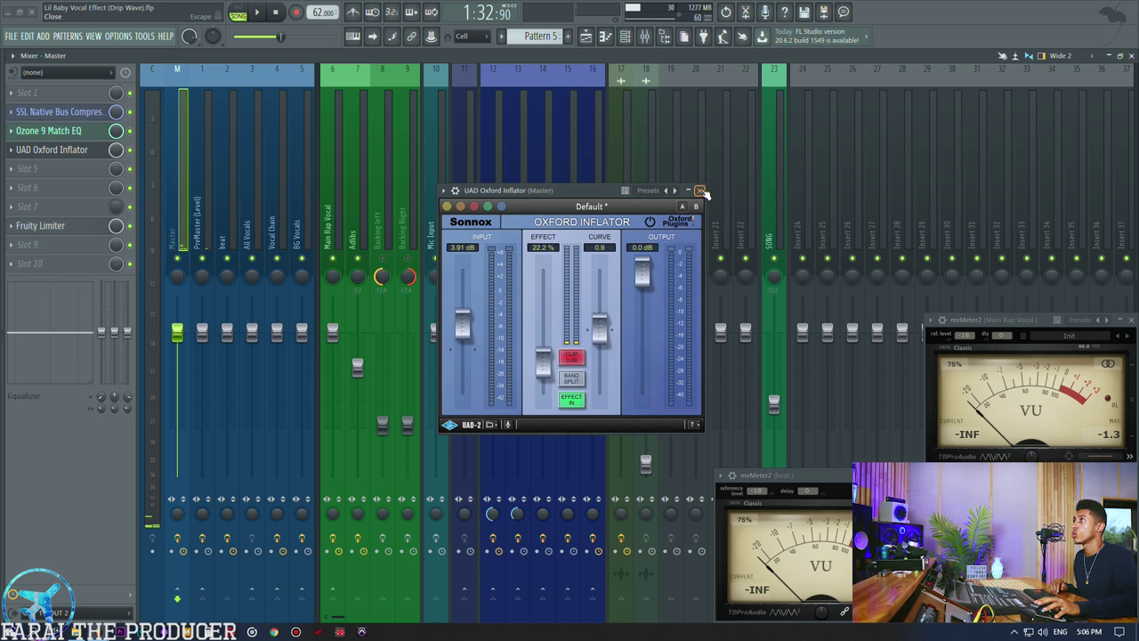
{"action": "left_click", "coordinate": [700, 192]}
Review the whole vocal section's arrangement in the playlist, including the main vocal, adlib and reverse reverb clips
{"action": "left_click", "coordinate": [586, 37]}
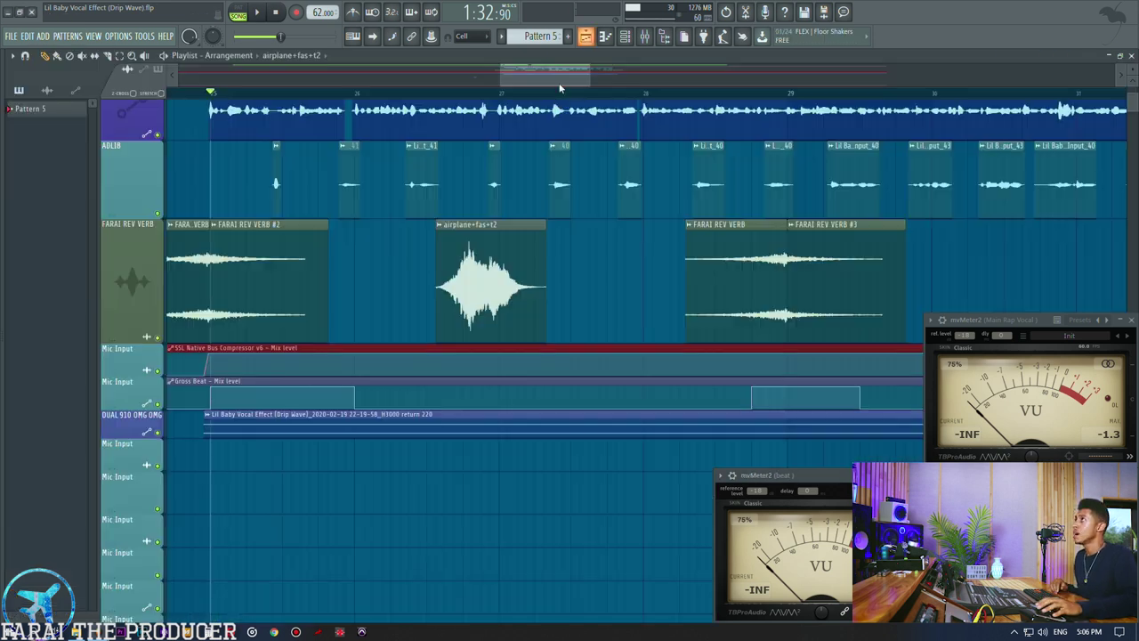
{"action": "scroll", "coordinate": [554, 97], "scroll_direction": "down", "scroll_amount": 3}
{"action": "scroll", "coordinate": [756, 249], "scroll_direction": "up", "scroll_amount": 1}
{"action": "scroll", "coordinate": [758, 252], "scroll_direction": "up", "scroll_amount": 1}
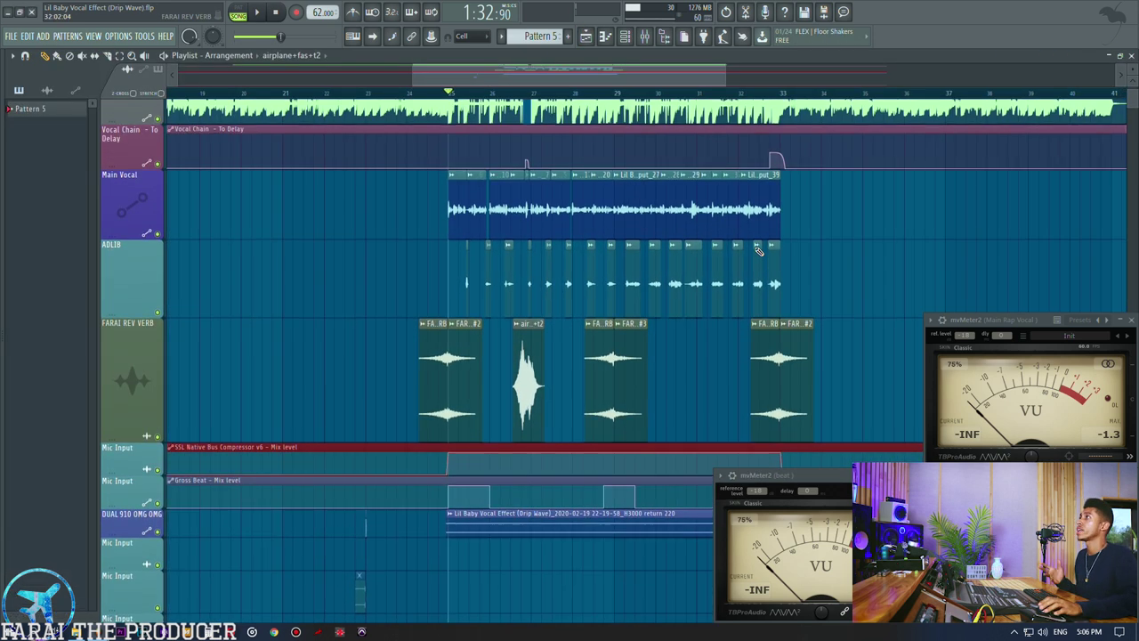
Check the plugin list of the Main Rap Vocal track and inspect UAD Neve 1081 on the Vocal Chain track
{"action": "left_click", "coordinate": [645, 38]}
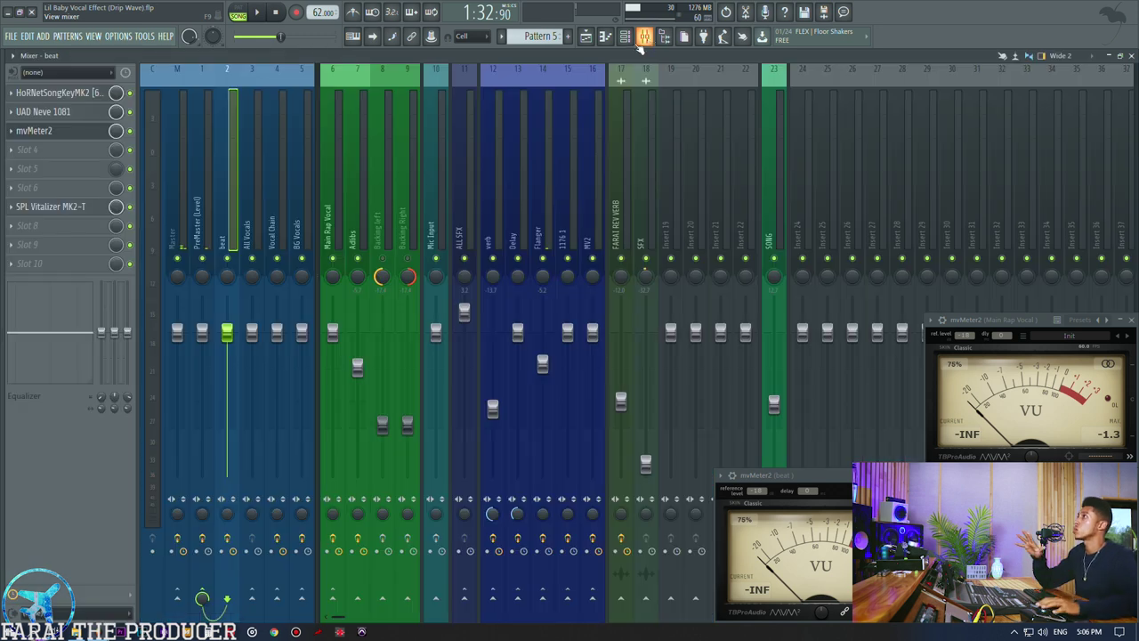
{"action": "left_click", "coordinate": [338, 227]}
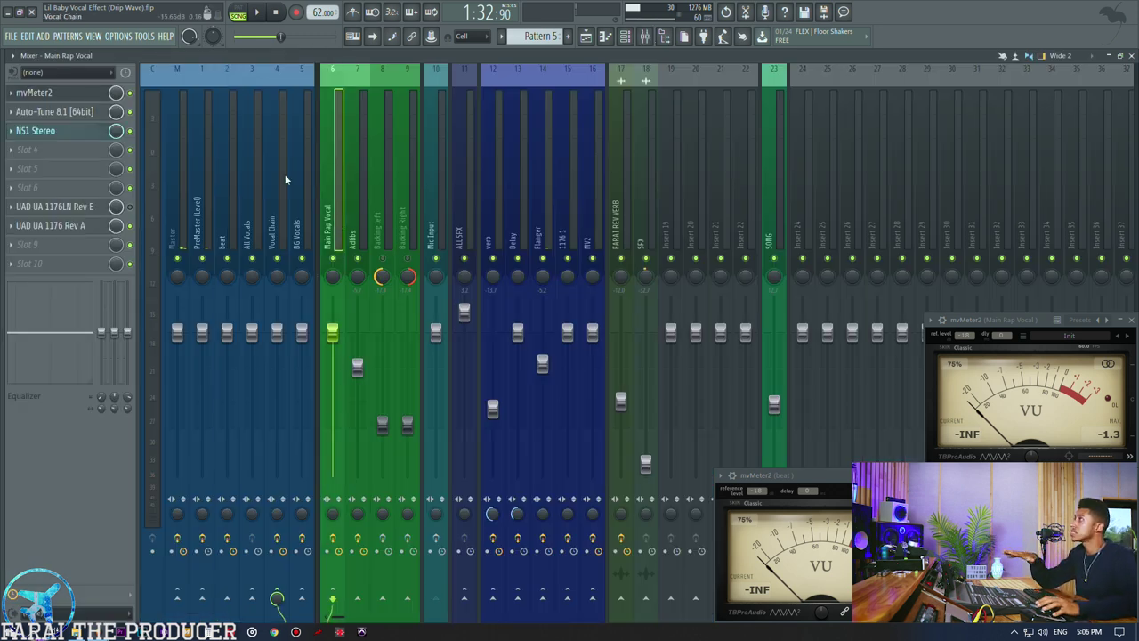
{"action": "left_click", "coordinate": [275, 210]}
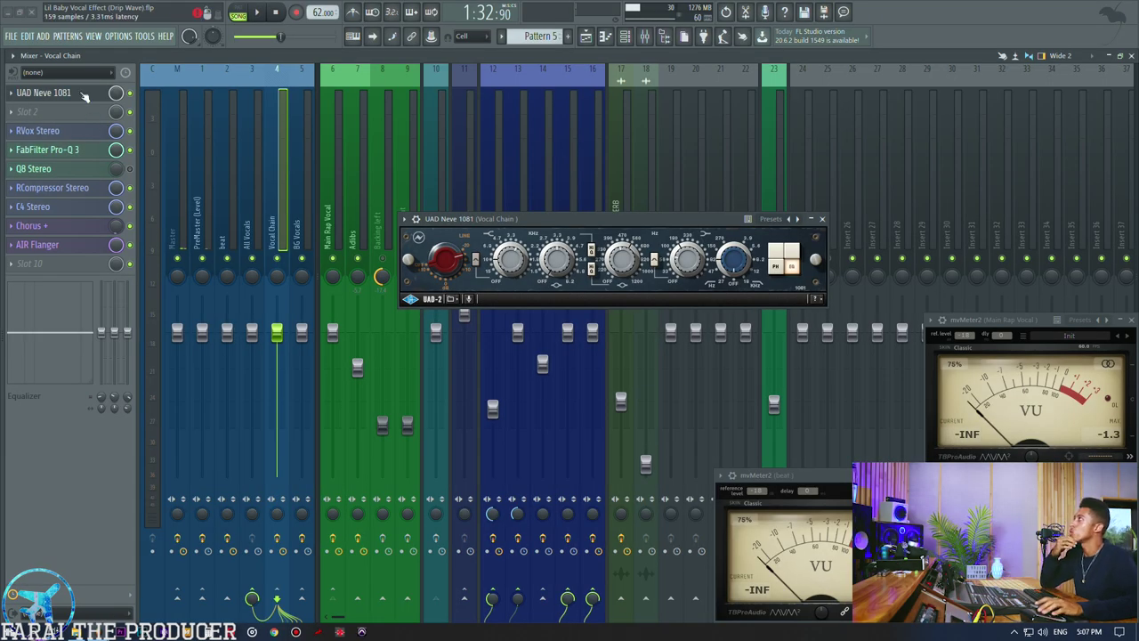
{"action": "left_click_drag", "start_coordinate": [85, 96], "coordinate": [85, 116]}
{"action": "scroll", "coordinate": [85, 116], "scroll_direction": "up", "scroll_amount": 1}
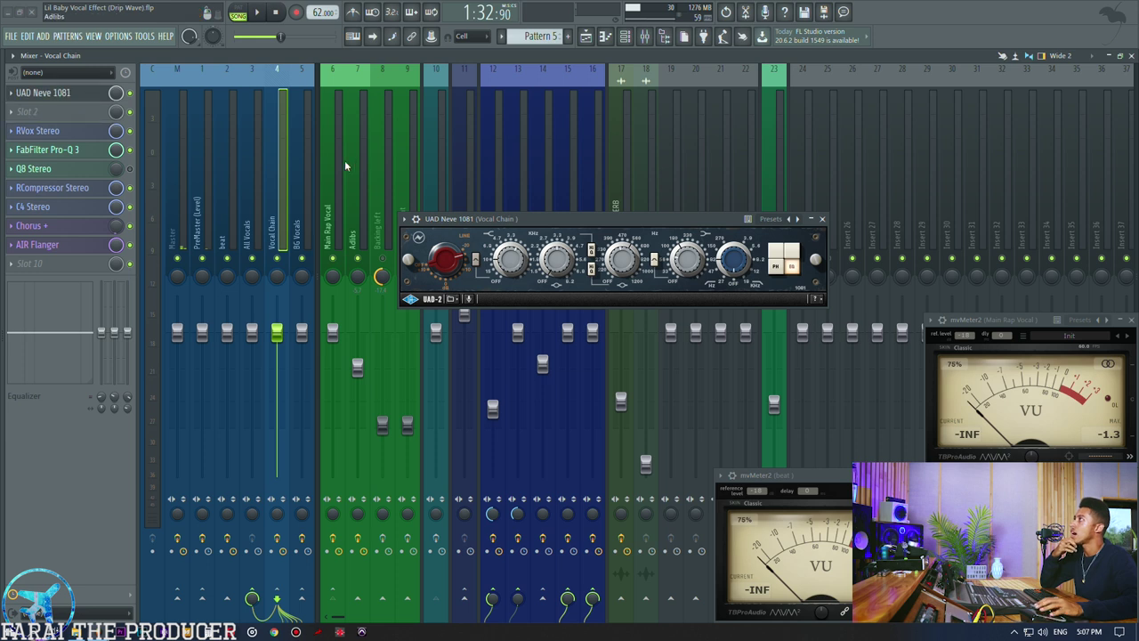
Load Channel7 into slot 4 of the Main Rap Vocal track to show its Neve console setting, and remove it
{"action": "left_click", "coordinate": [343, 163]}
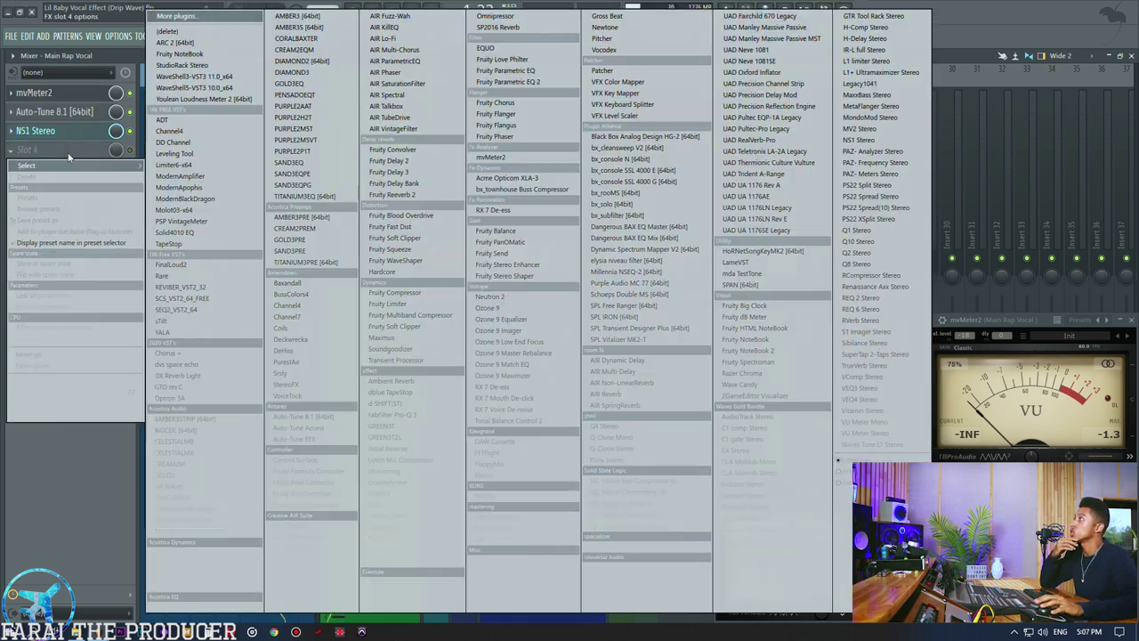
{"action": "left_click", "coordinate": [53, 150]}
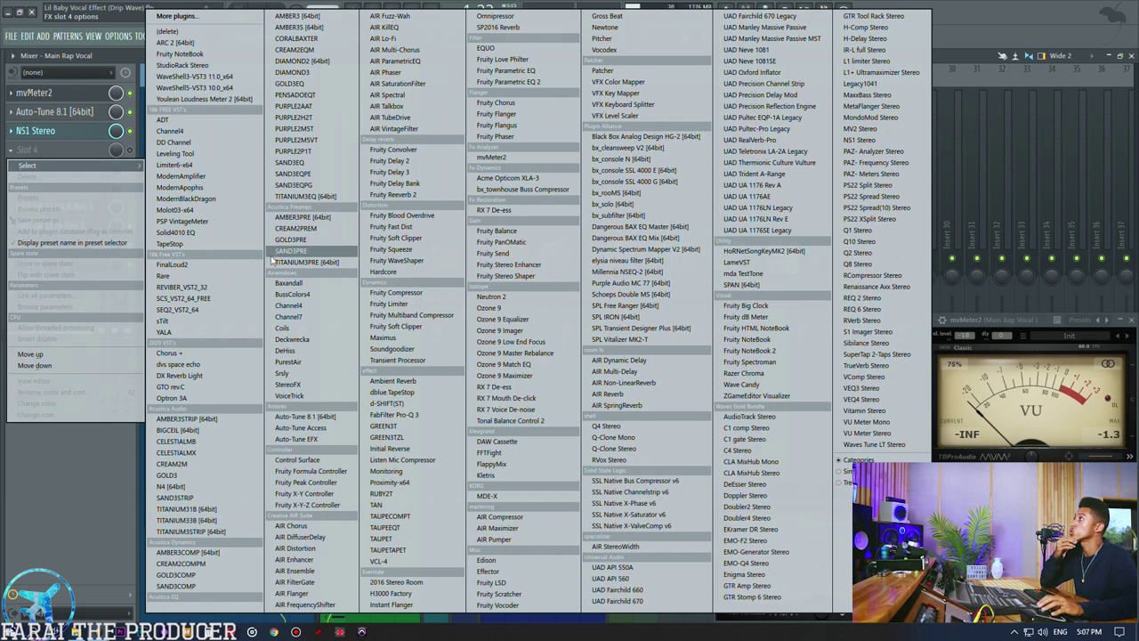
{"action": "left_click", "coordinate": [307, 319]}
{"action": "left_click_drag", "start_coordinate": [178, 84], "coordinate": [444, 502]}
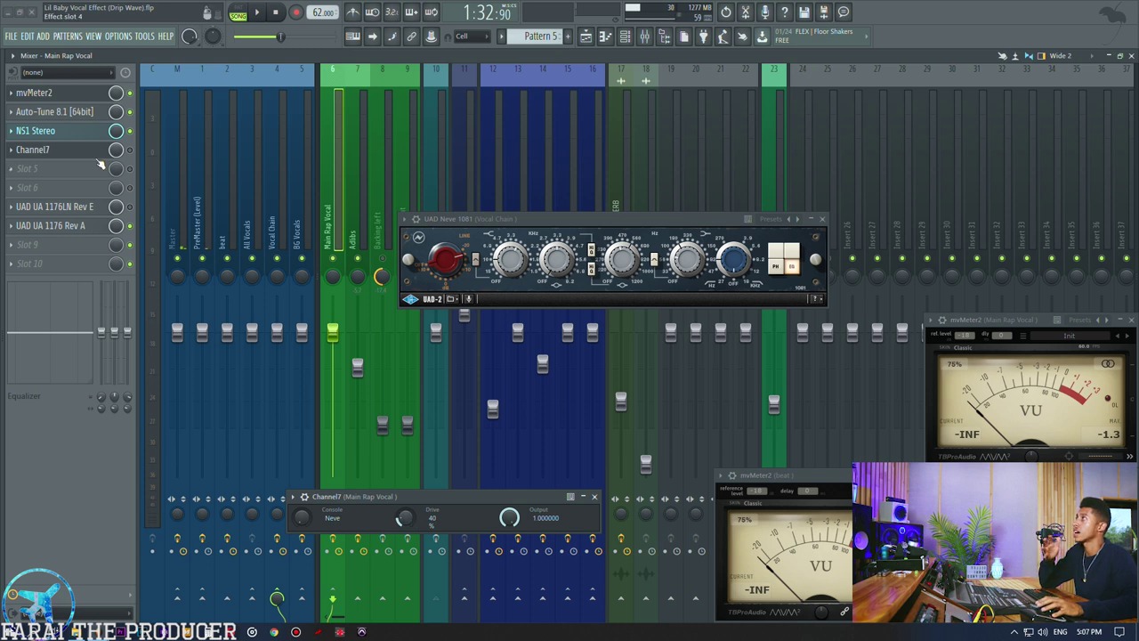
{"action": "left_click", "coordinate": [14, 155]}
{"action": "left_click", "coordinate": [22, 178]}
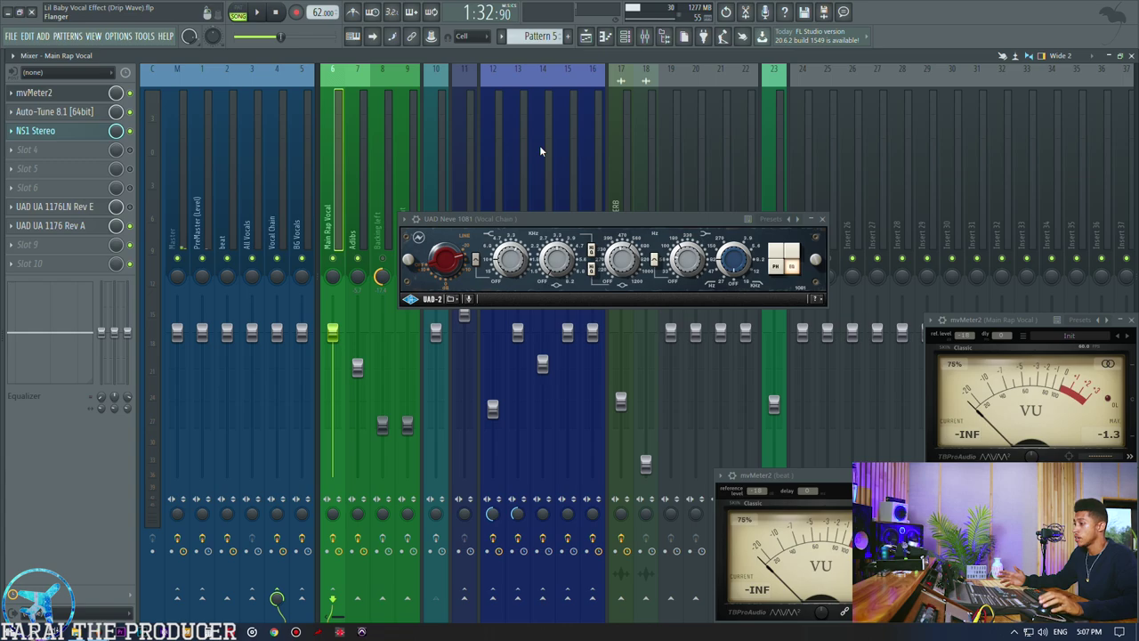